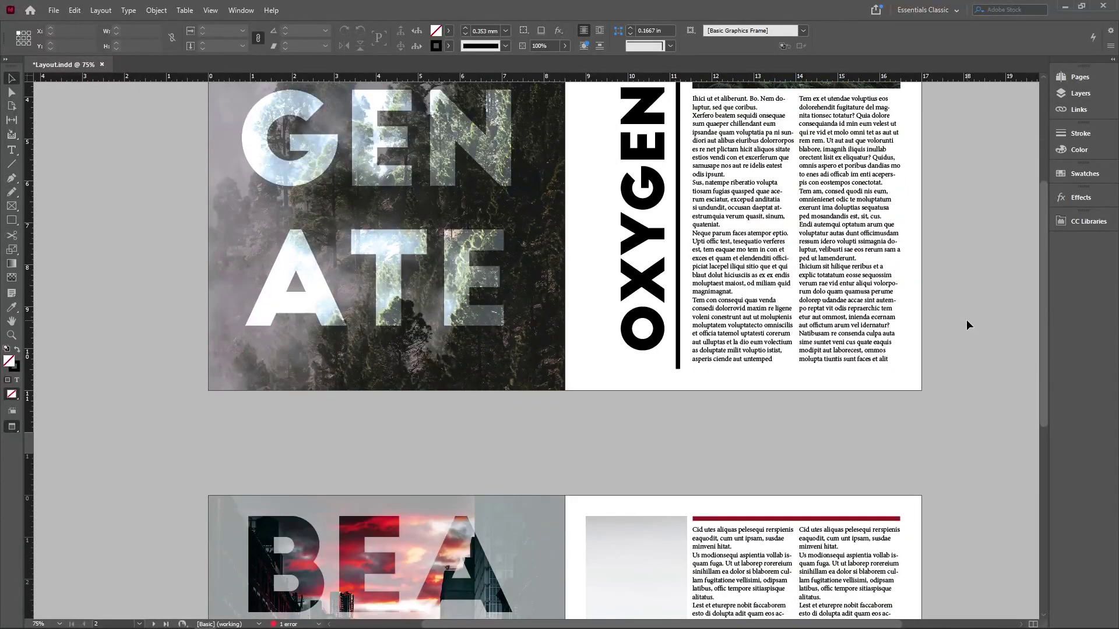
# - Scroll through the finished magazine spreads to review the target layout
pyautogui.scroll(-5, 966, 324)
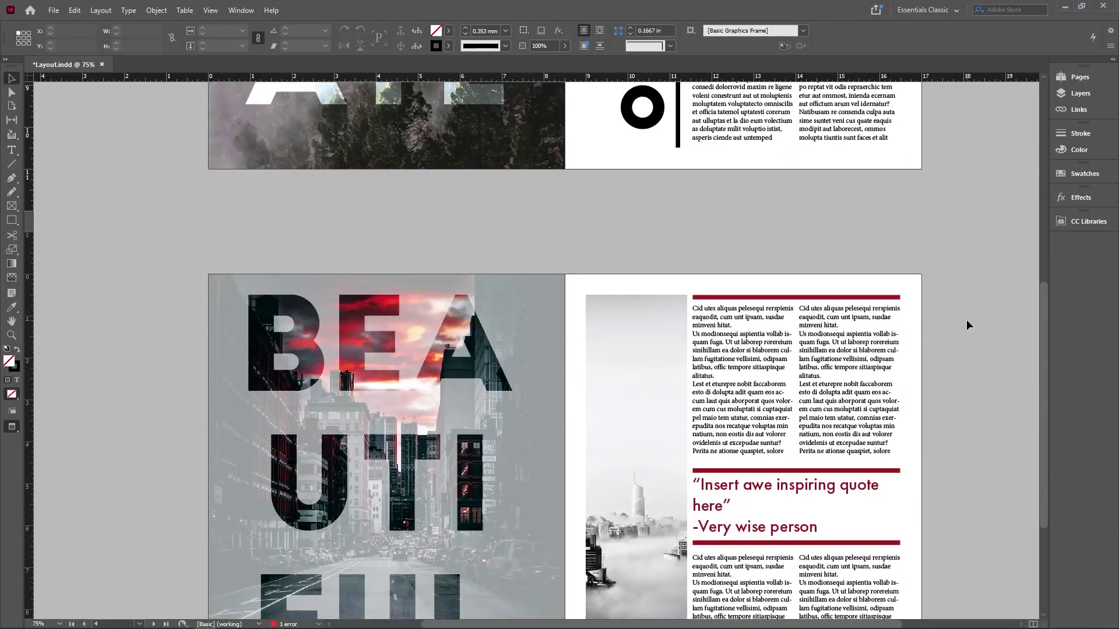
pyautogui.scroll(-4, 966, 319)
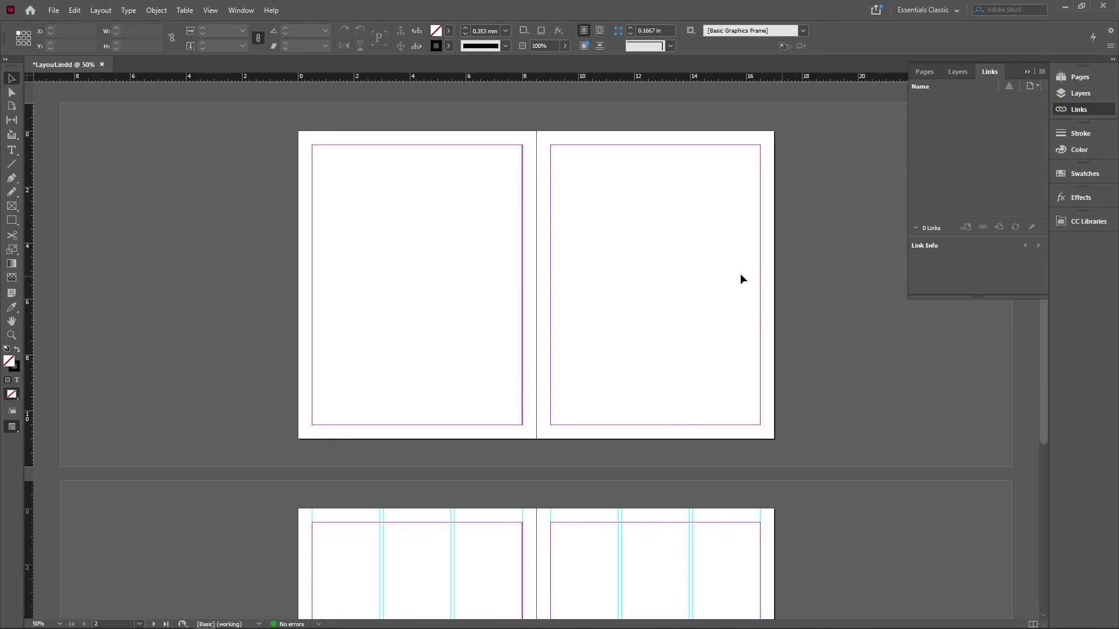
# - Create guides for 3 columns per page with a 0.125 in gutter, previewing before confirming
pyautogui.click(75, 10)
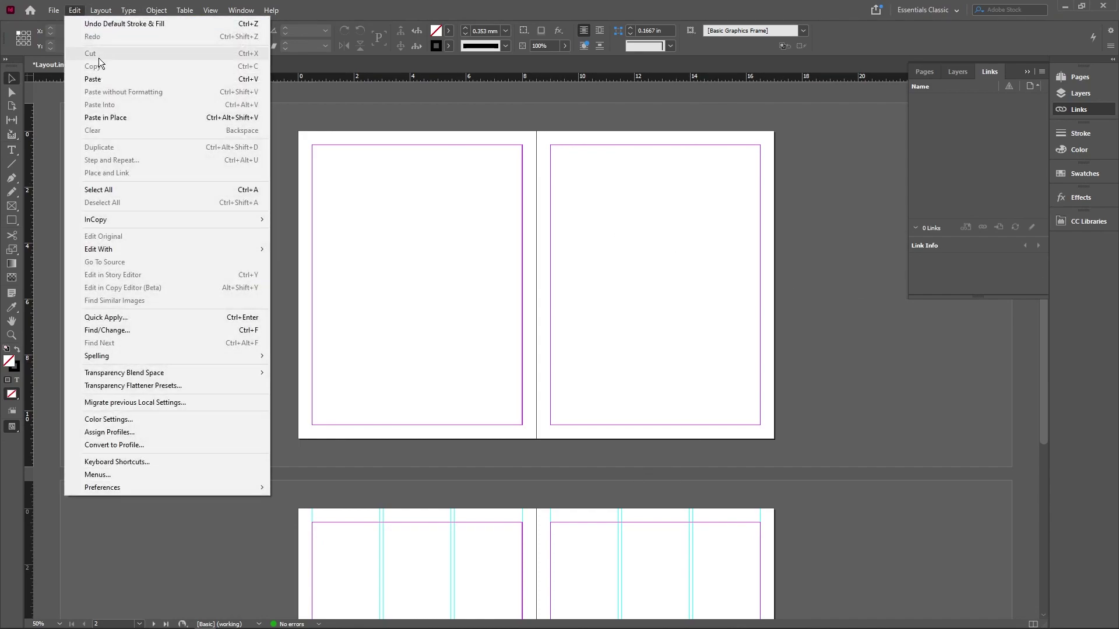
pyautogui.moveTo(220, 8)
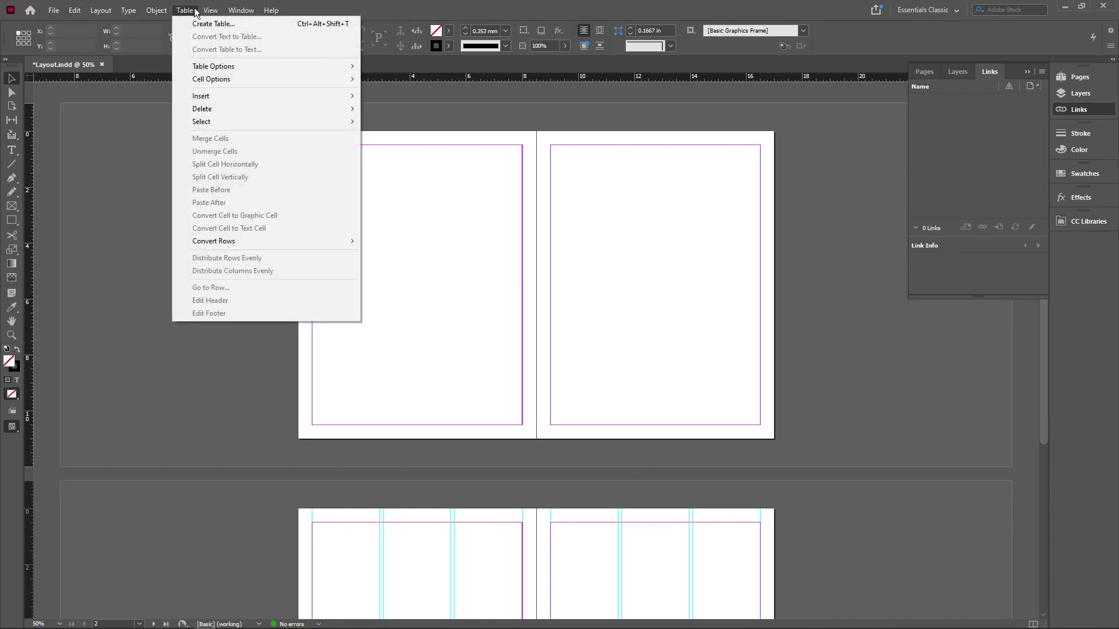
pyautogui.moveTo(158, 11)
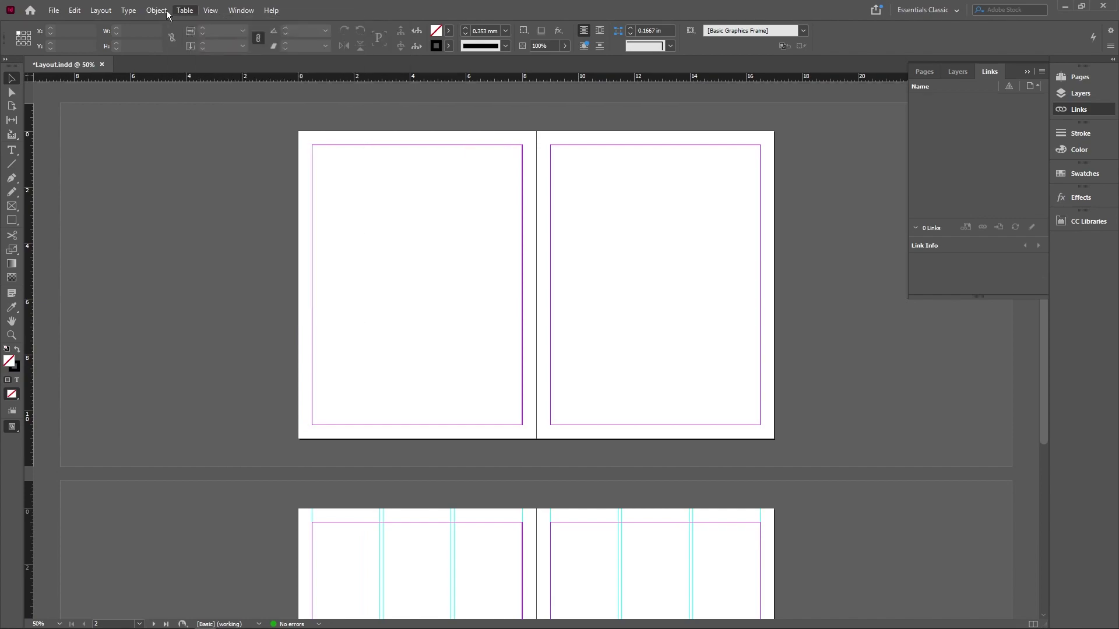
pyautogui.moveTo(101, 10)
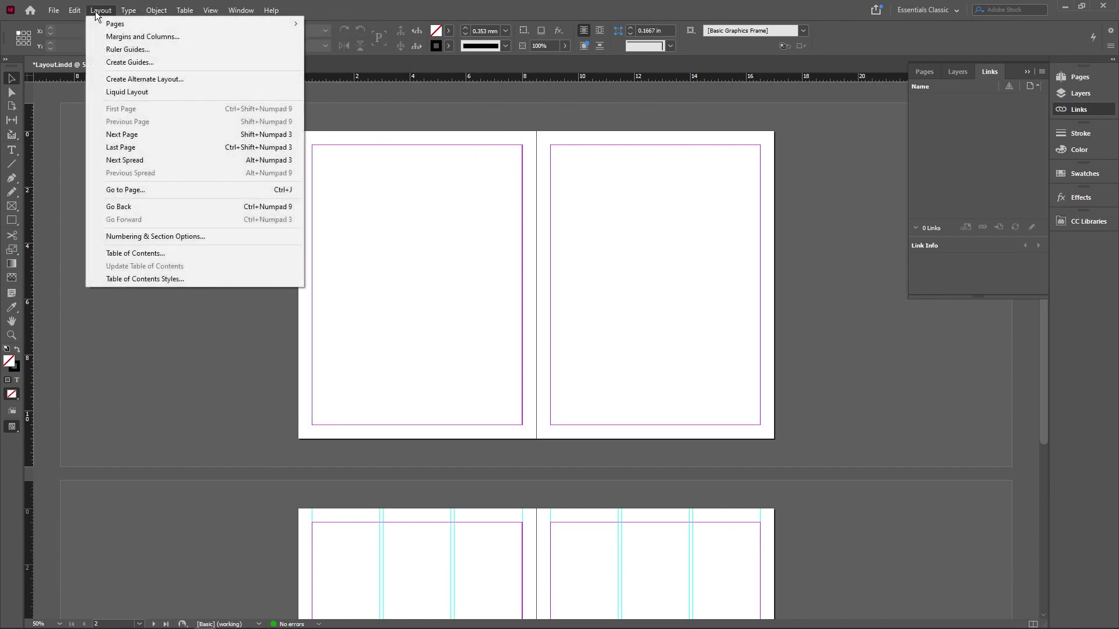
pyautogui.click(129, 61)
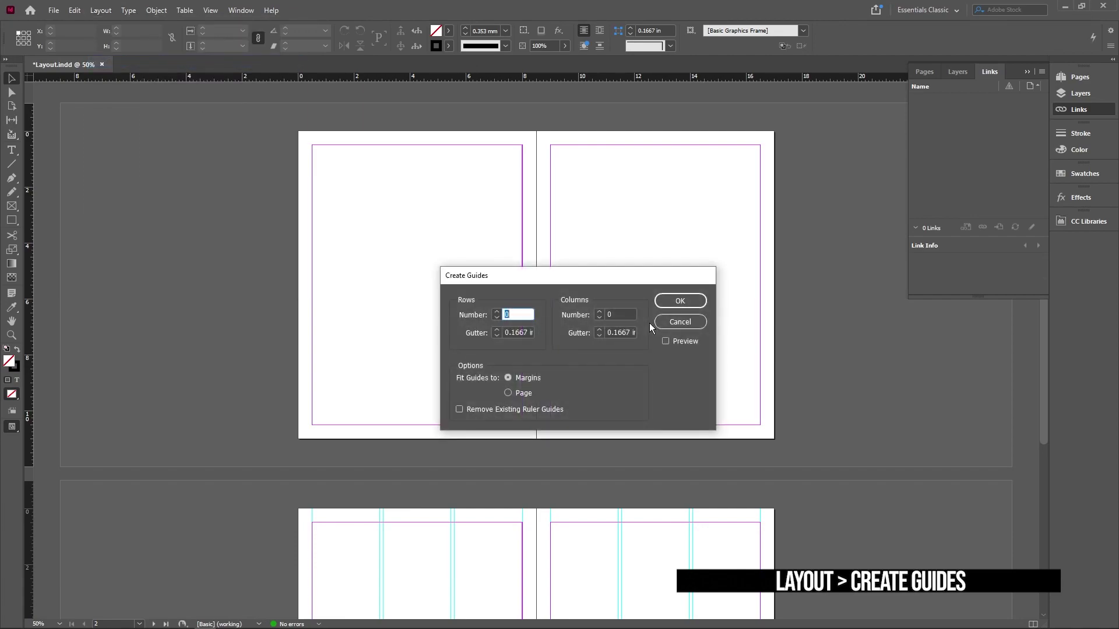
pyautogui.click(620, 316)
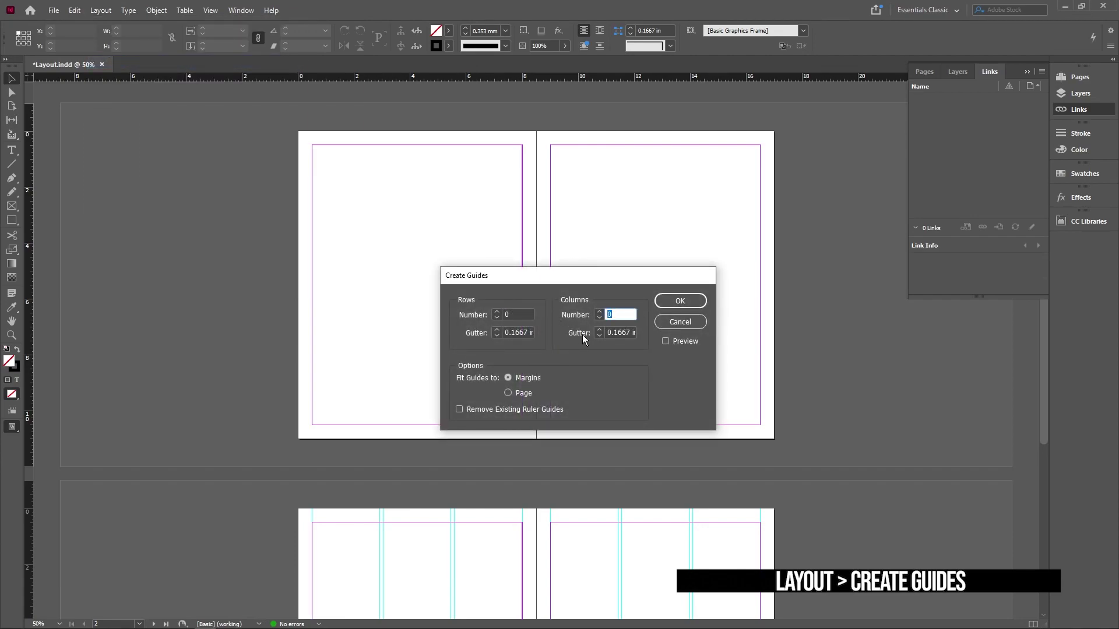
pyautogui.write('3')
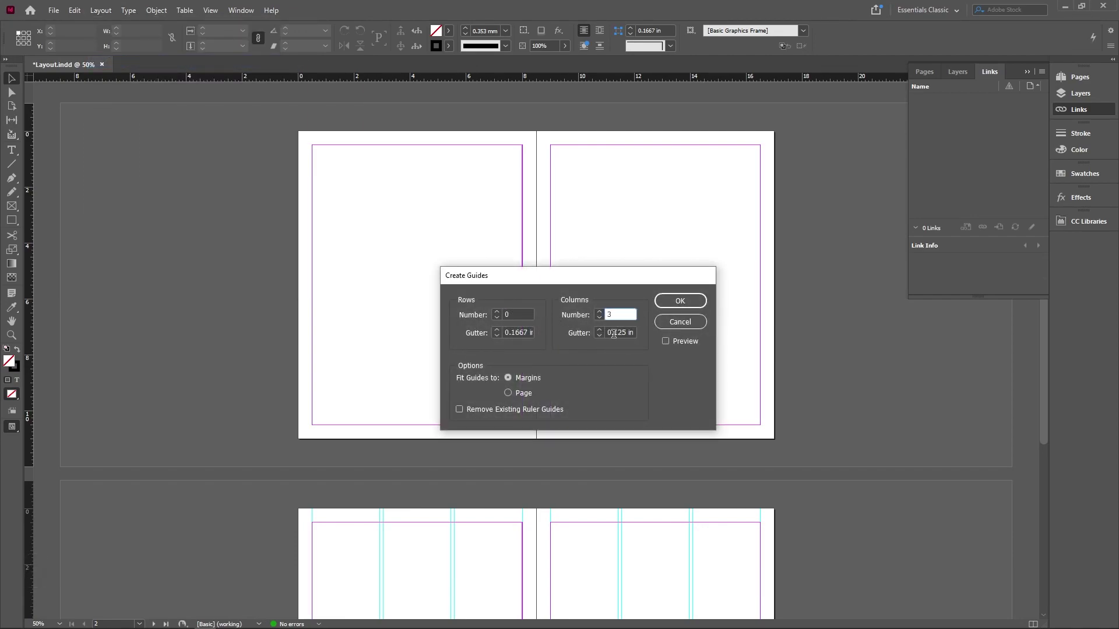
pyautogui.click(599, 336)
pyautogui.click(665, 340)
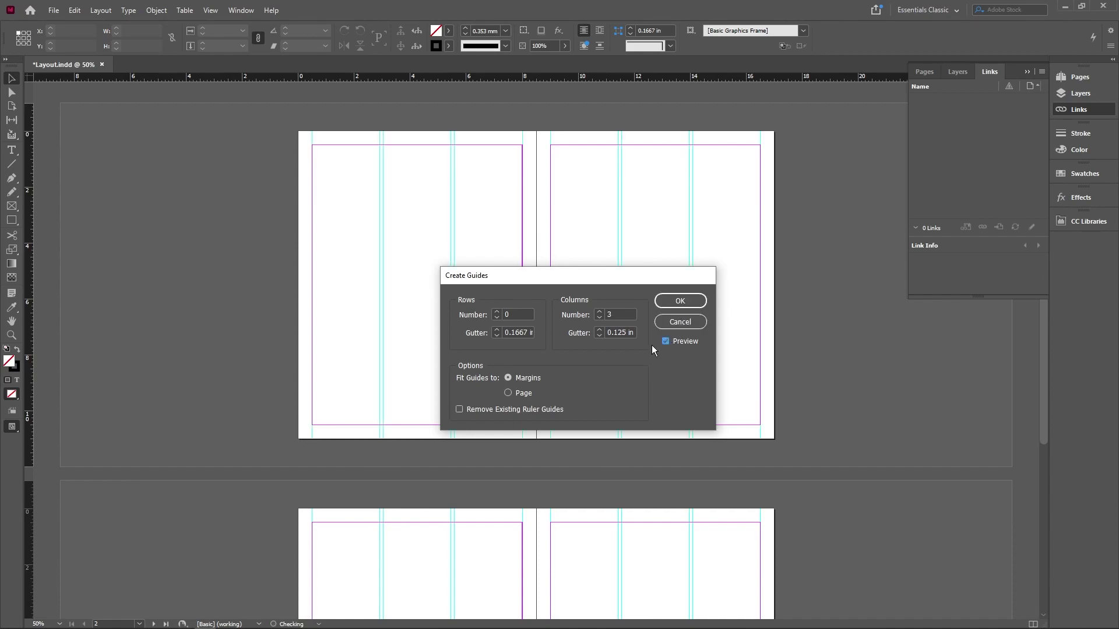
pyautogui.click(687, 301)
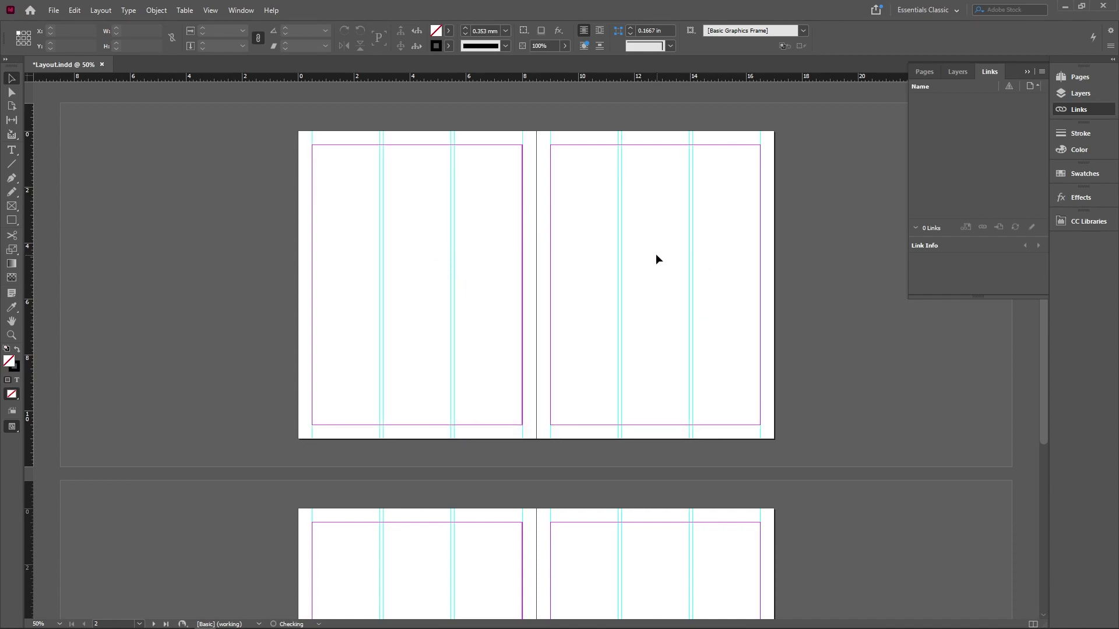
# - Place the misty forest photo in a page-sized 8.5 × 11 in frame, fitted proportionally
pyautogui.hotkey('ctrl', '=')
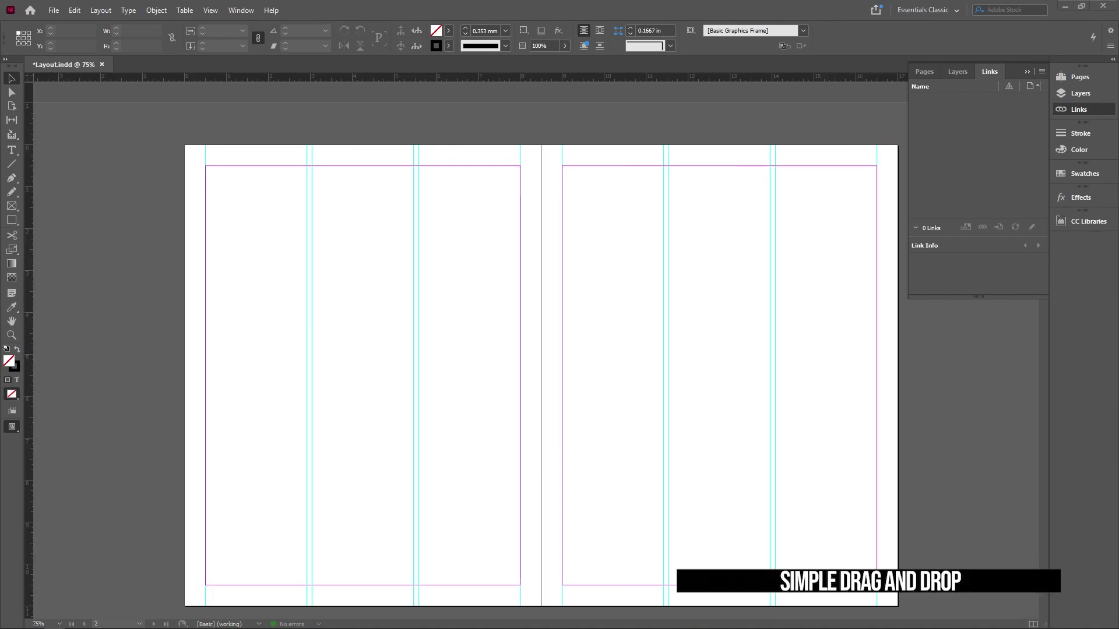
pyautogui.moveTo(219, 210); pyautogui.dragTo(541, 512)
pyautogui.hotkey('ctrl', 'shift', 'alt', 'c')
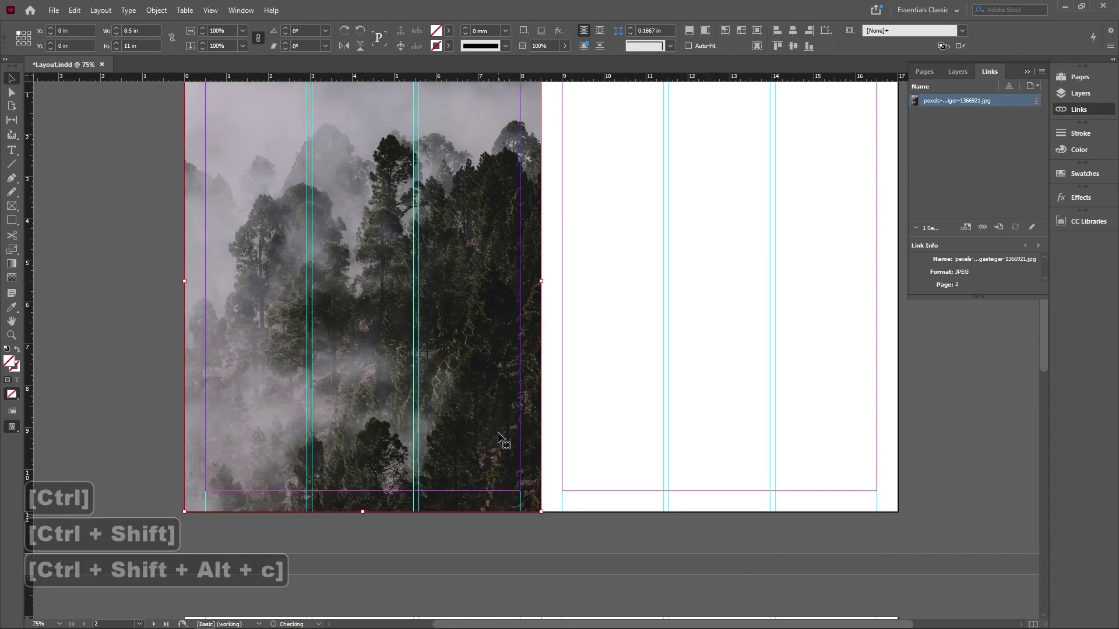
pyautogui.scroll(1, 603, 379)
pyautogui.click(603, 379)
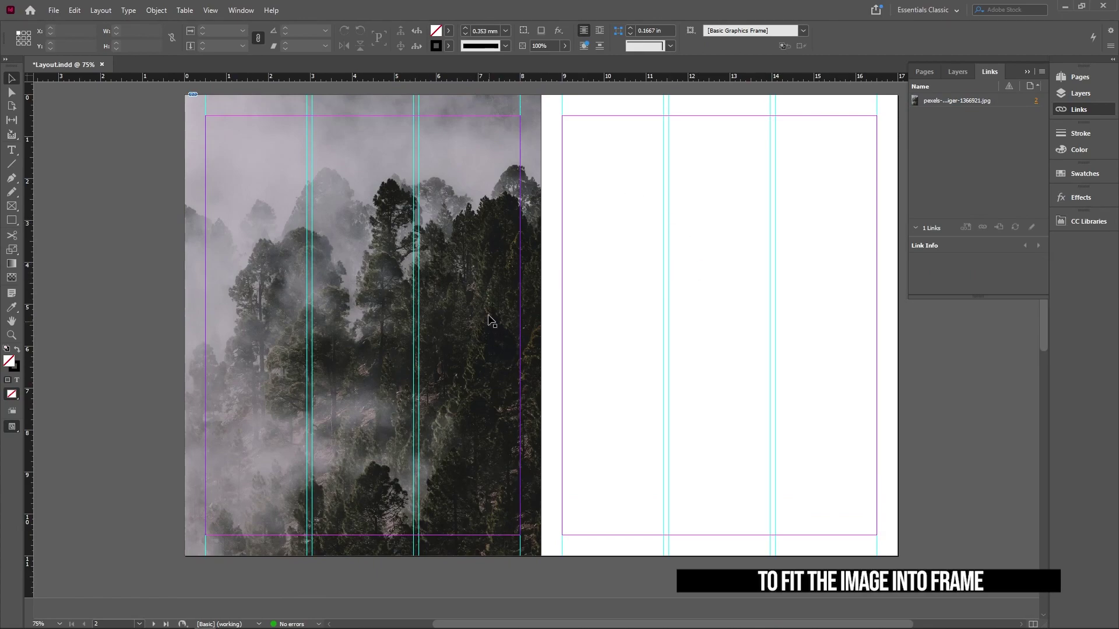
# - Draw a text frame on the left page and type OXYGENATE in capitals at 250 pt
pyautogui.click(12, 150)
pyautogui.moveTo(191, 105); pyautogui.dragTo(531, 540)
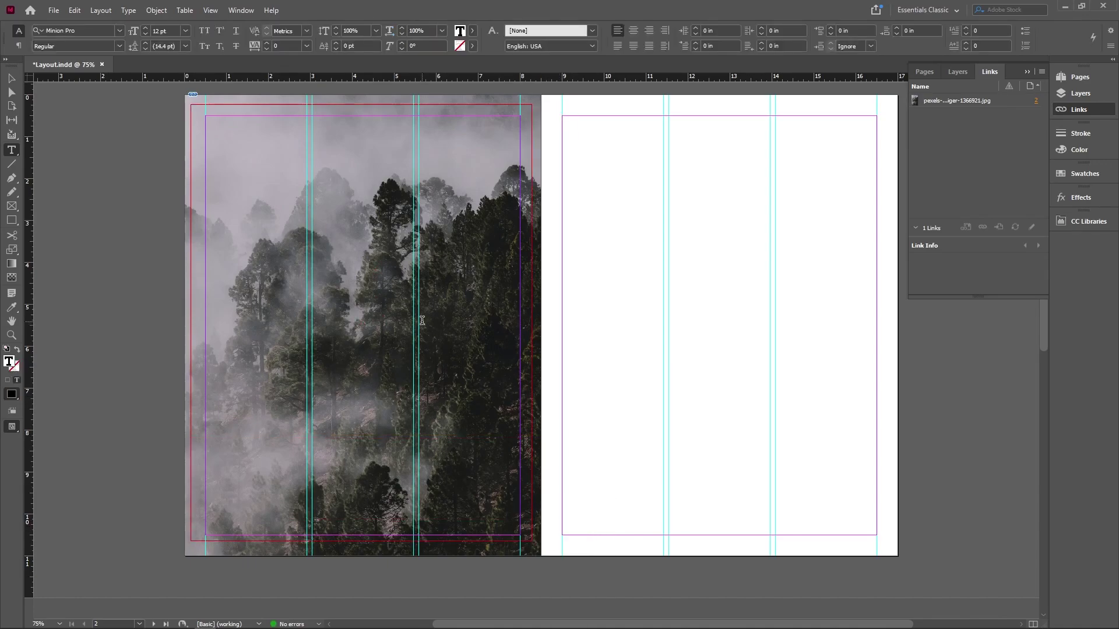
pyautogui.press('capslock')
pyautogui.write('O')
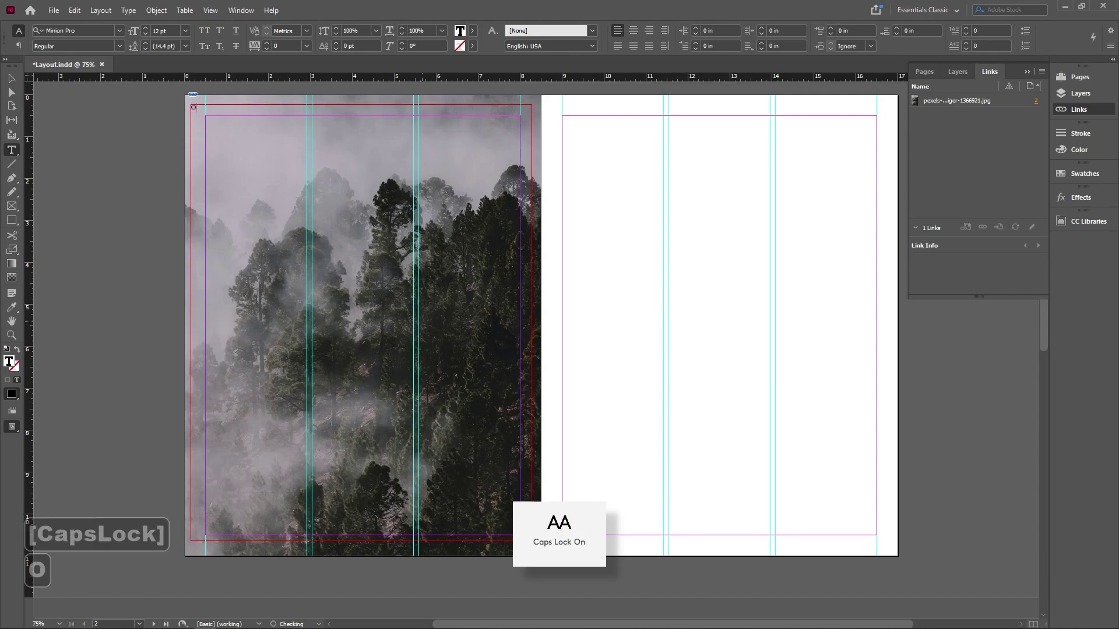
pyautogui.write('XYGENATE')
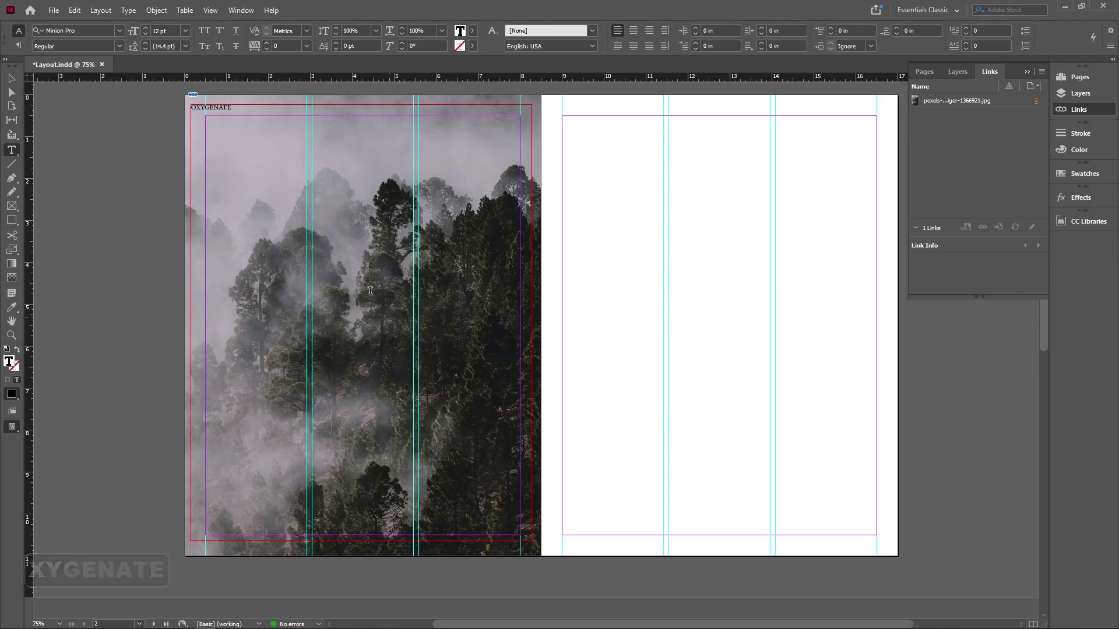
pyautogui.hotkey('ctrl', 'a')
pyautogui.click(185, 31)
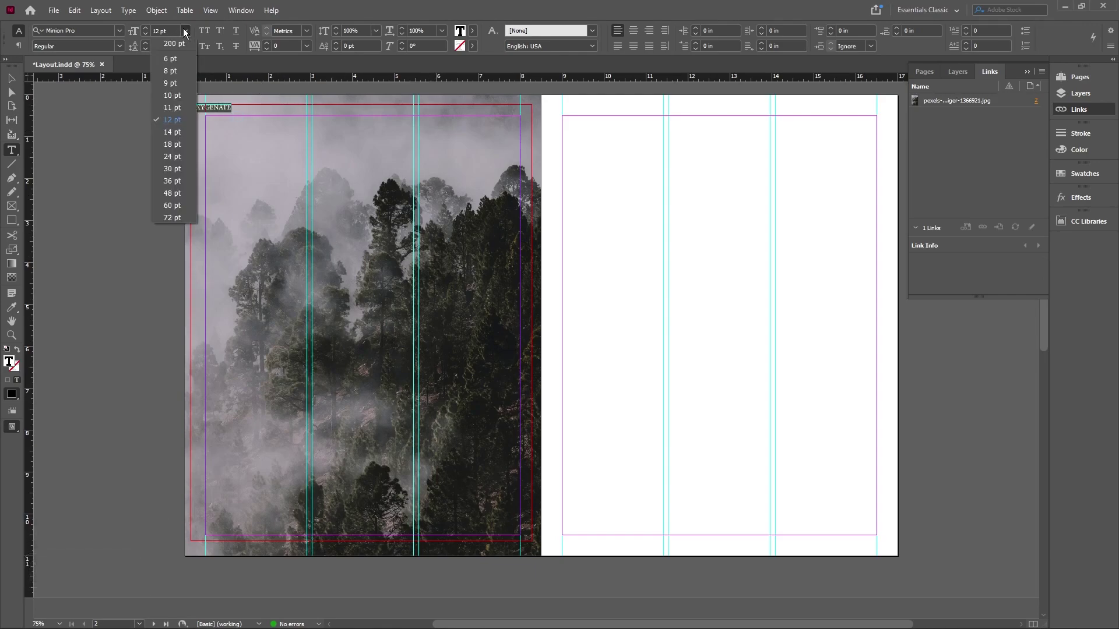
pyautogui.press('Escape')
pyautogui.click(130, 27)
pyautogui.write('250')
pyautogui.press('Return')
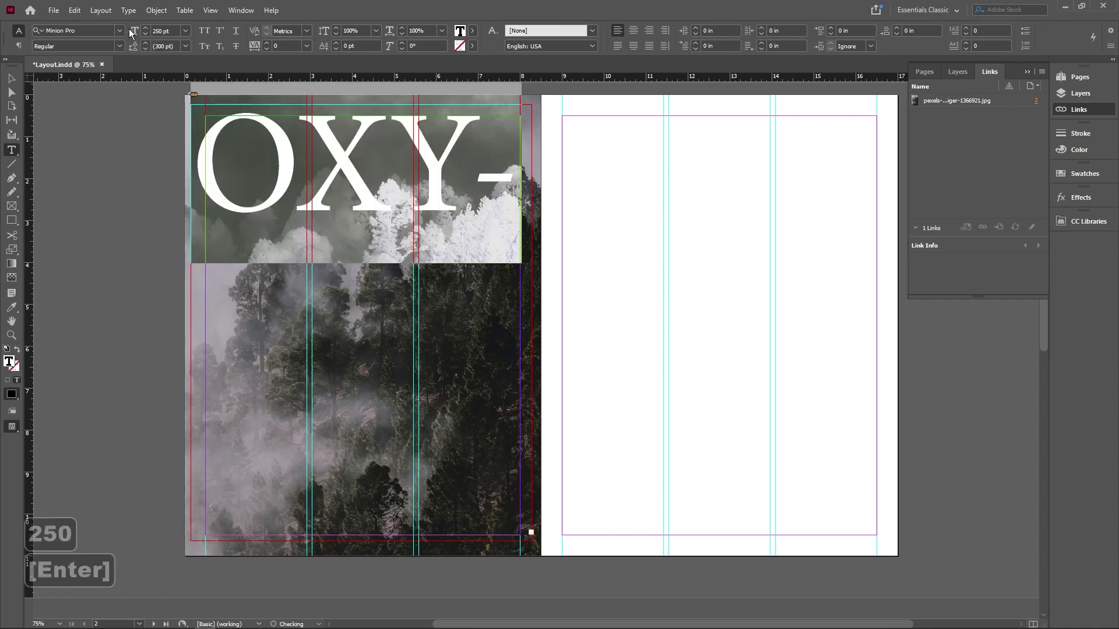
# - Break the heading into OXY, GEN and ATE lines, enlarging the frame so all fit
pyautogui.click(475, 173)
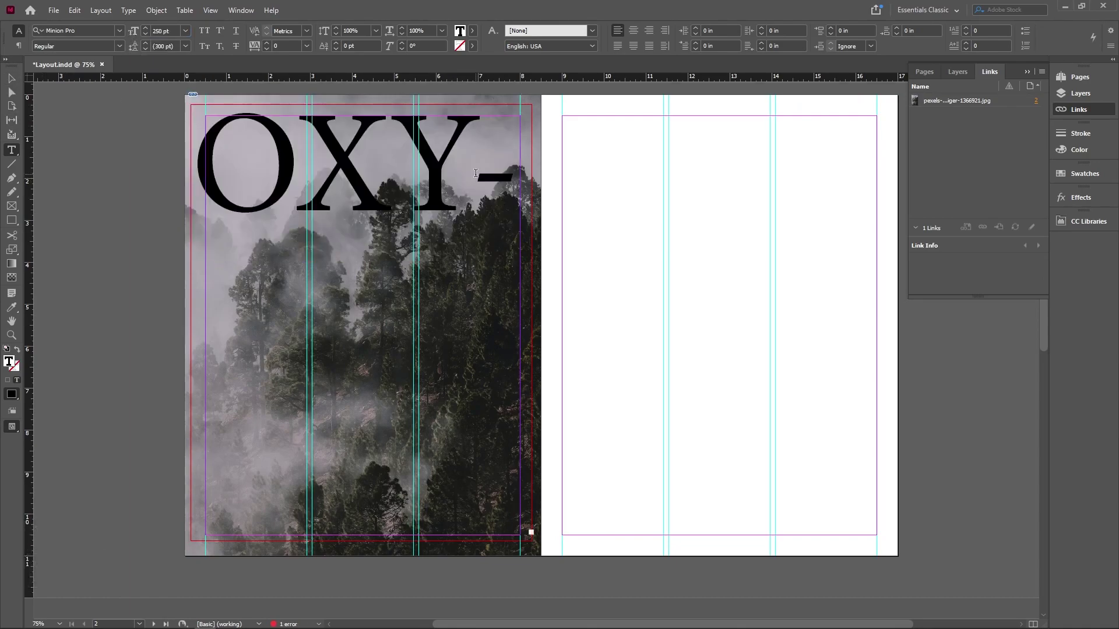
pyautogui.press('Return')
pyautogui.click(11, 78)
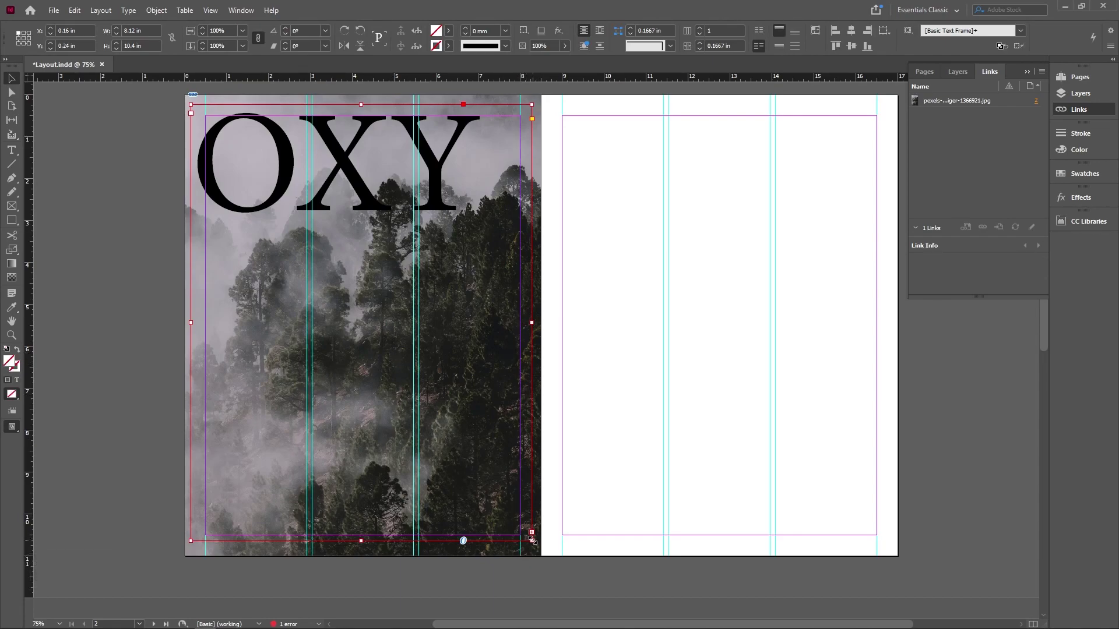
pyautogui.moveTo(532, 539); pyautogui.dragTo(762, 503)
pyautogui.doubleClick(528, 334)
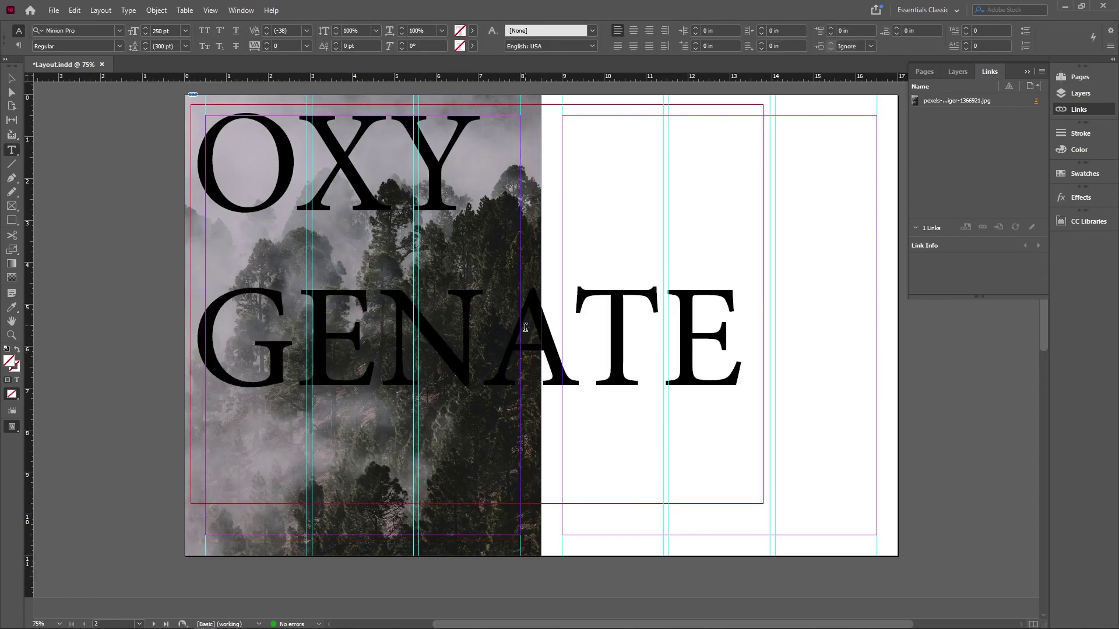
pyautogui.press('Return')
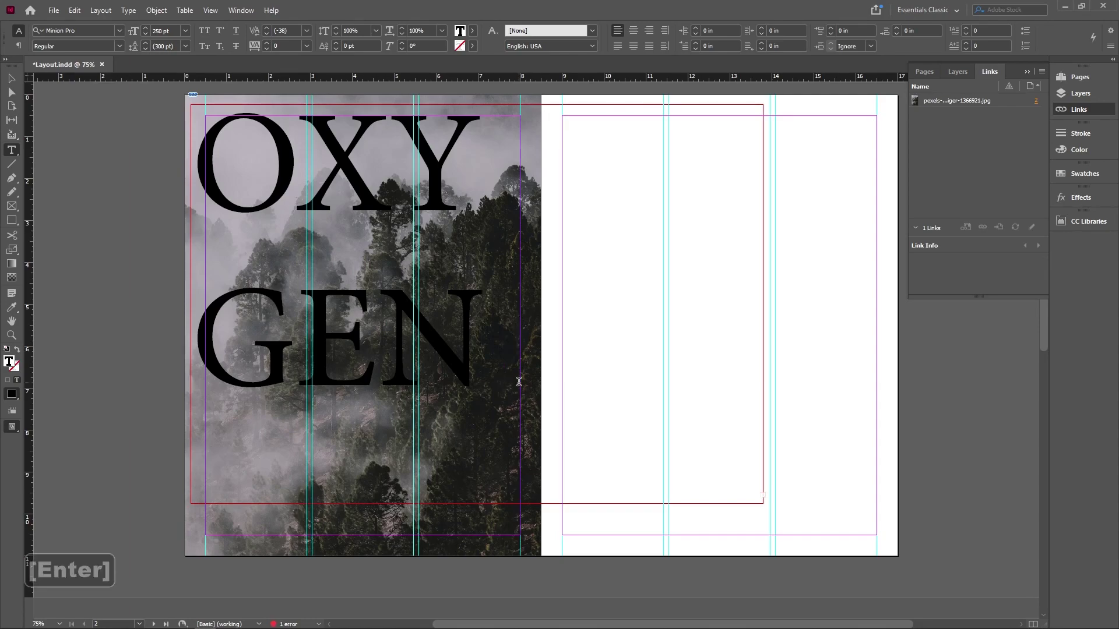
pyautogui.press('Escape')
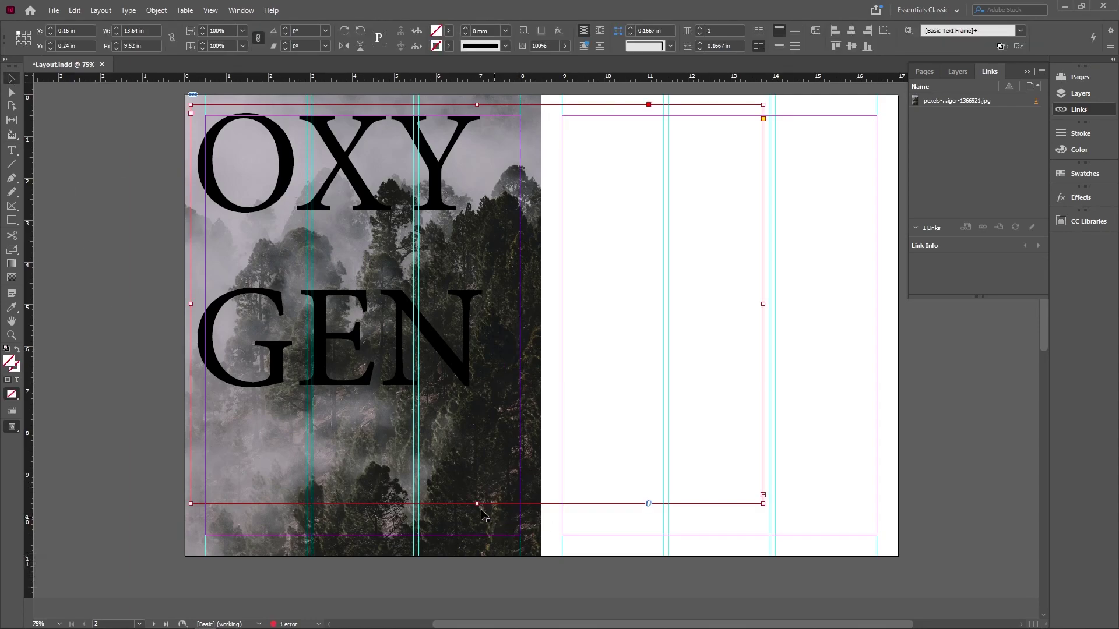
pyautogui.moveTo(480, 513); pyautogui.dragTo(481, 583)
pyautogui.doubleClick(205, 126)
pyautogui.hotkey('ctrl', 'a')
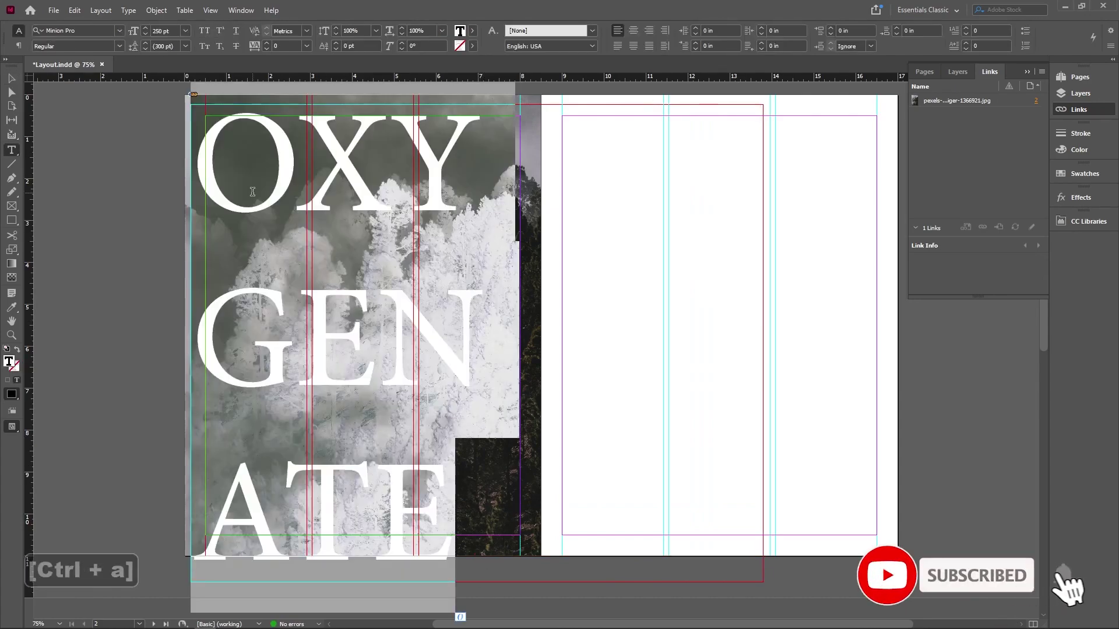
# - Set the OXYGENATE text to 220 pt and centre-align its lines
pyautogui.click(170, 30)
pyautogui.write('220')
pyautogui.press('Return')
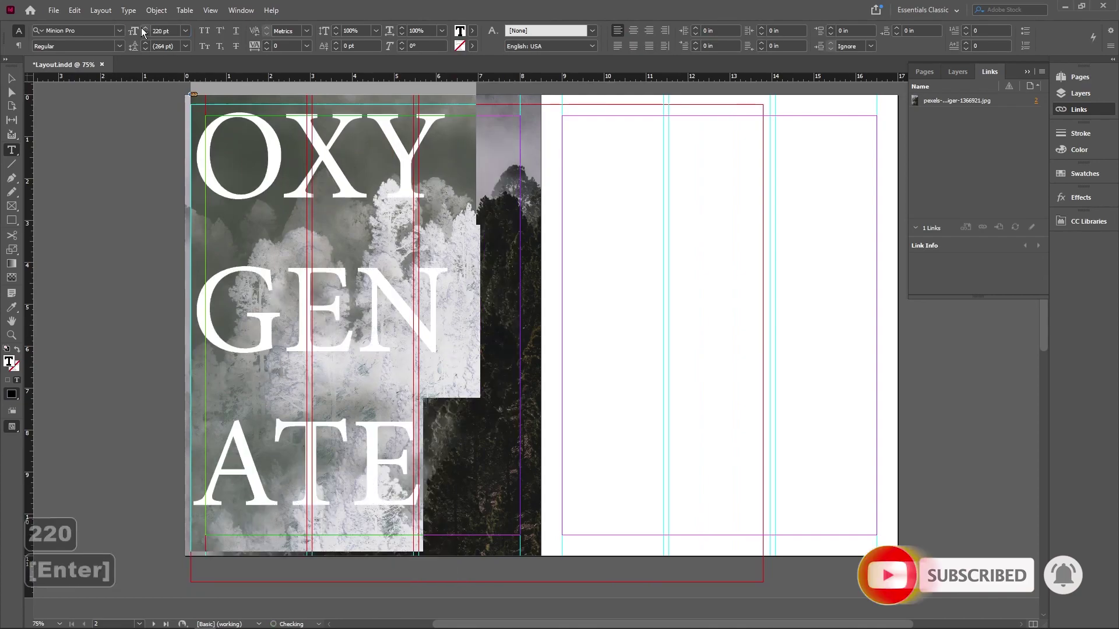
pyautogui.click(633, 31)
# - Resize the heading frame and move it lower and right over the forest photo
pyautogui.click(12, 80)
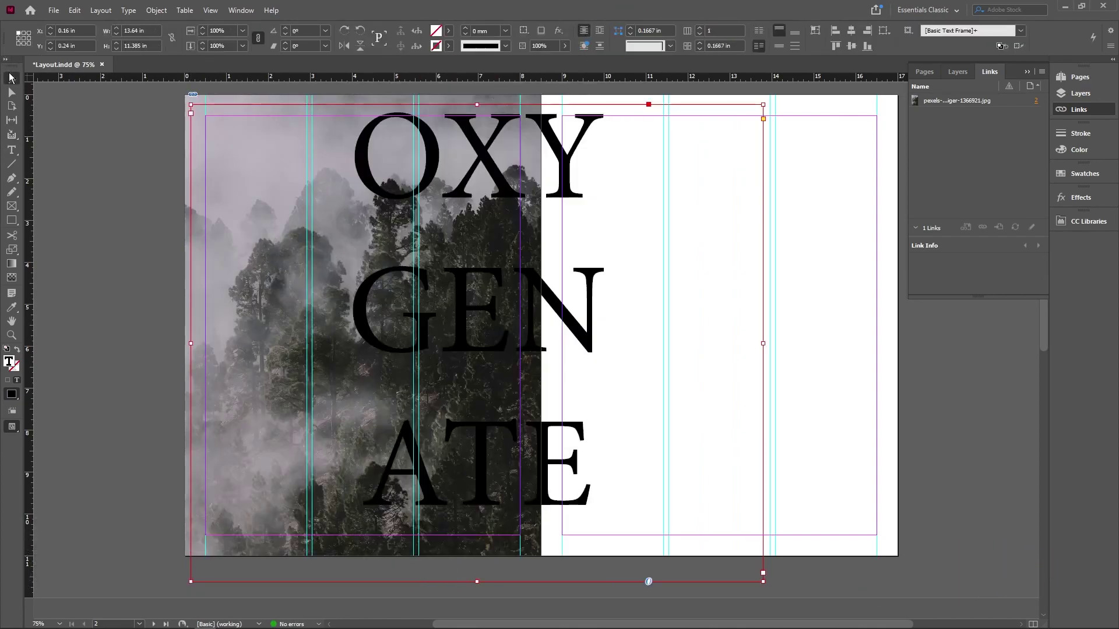
pyautogui.moveTo(506, 184); pyautogui.dragTo(392, 174)
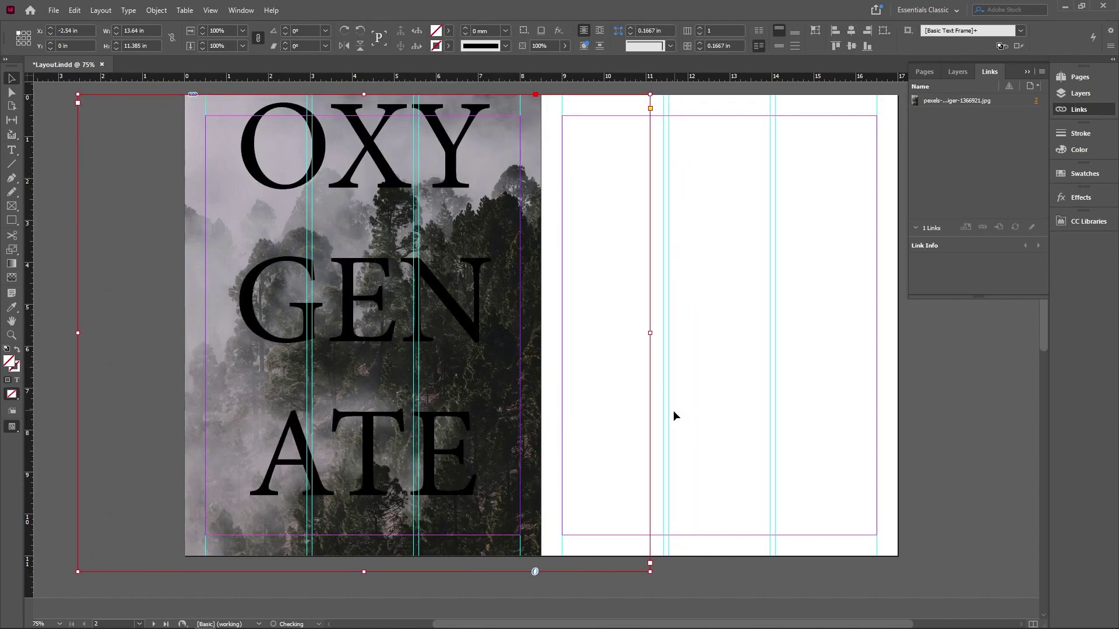
pyautogui.moveTo(649, 571); pyautogui.dragTo(558, 495)
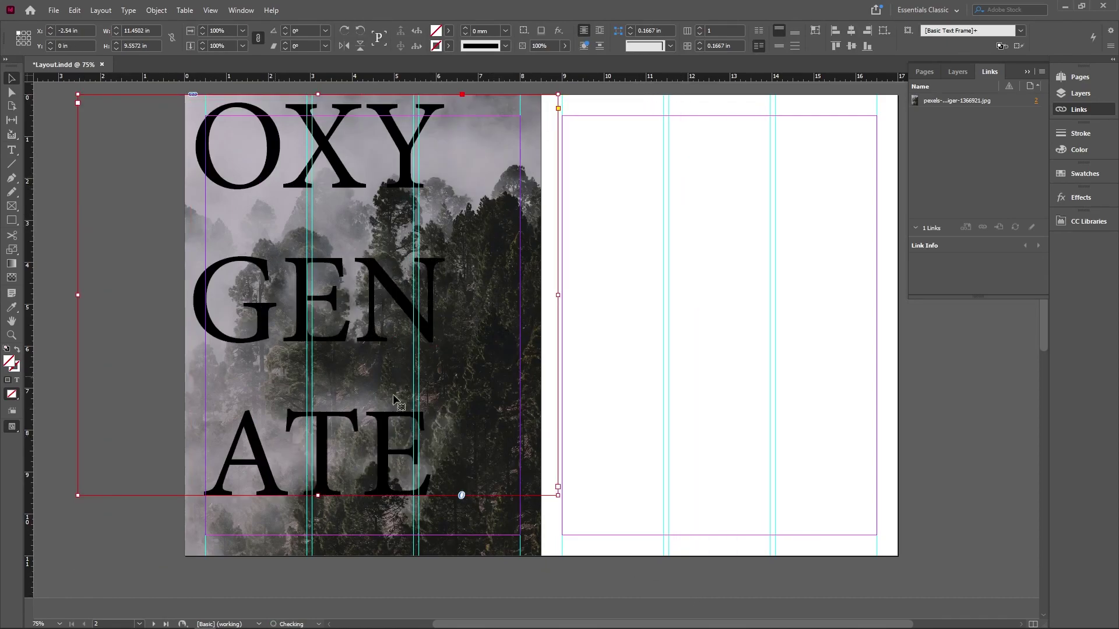
pyautogui.moveTo(381, 426); pyautogui.dragTo(405, 455)
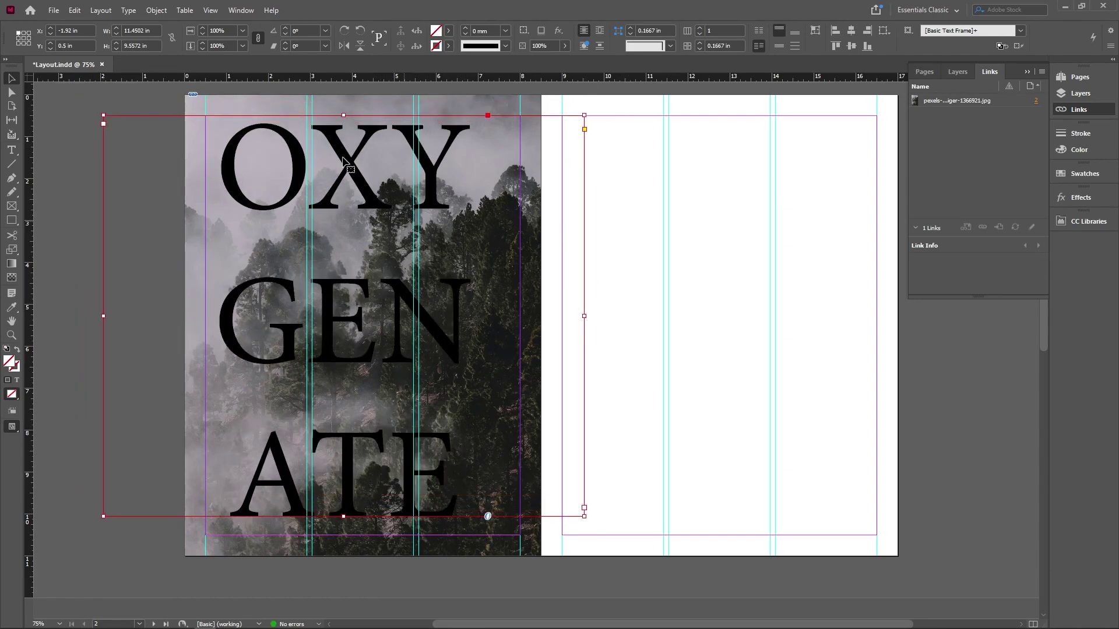
pyautogui.moveTo(366, 192); pyautogui.dragTo(370, 195)
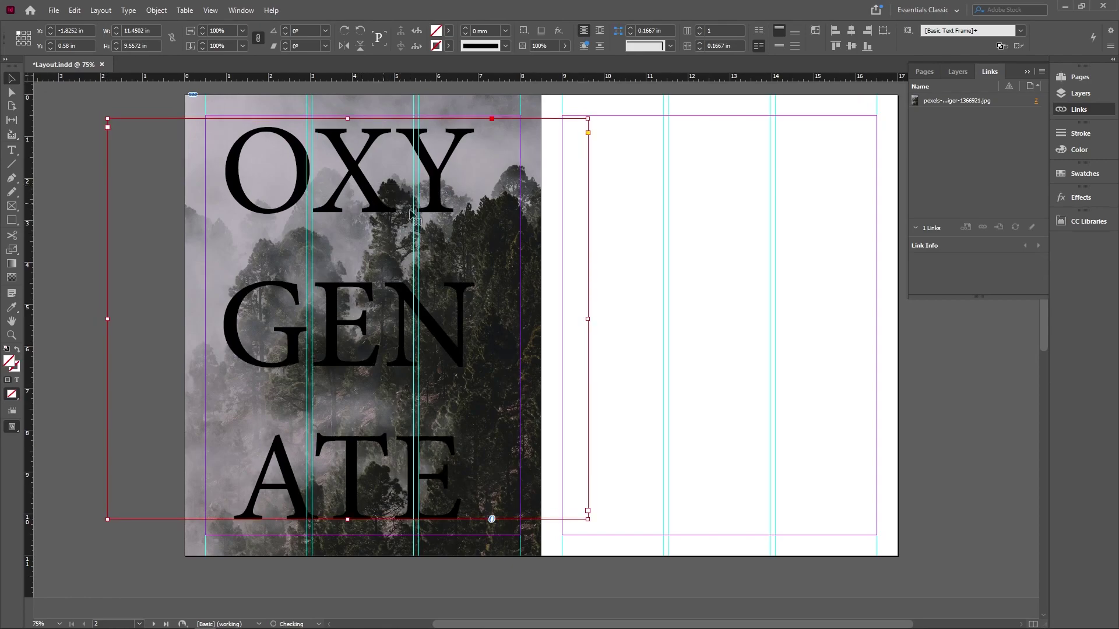
pyautogui.moveTo(458, 346); pyautogui.dragTo(458, 348)
pyautogui.doubleClick(457, 355)
# - Change the heading font to Big John and adjust the frame so all three lines show
pyautogui.hotkey('ctrl', 'a')
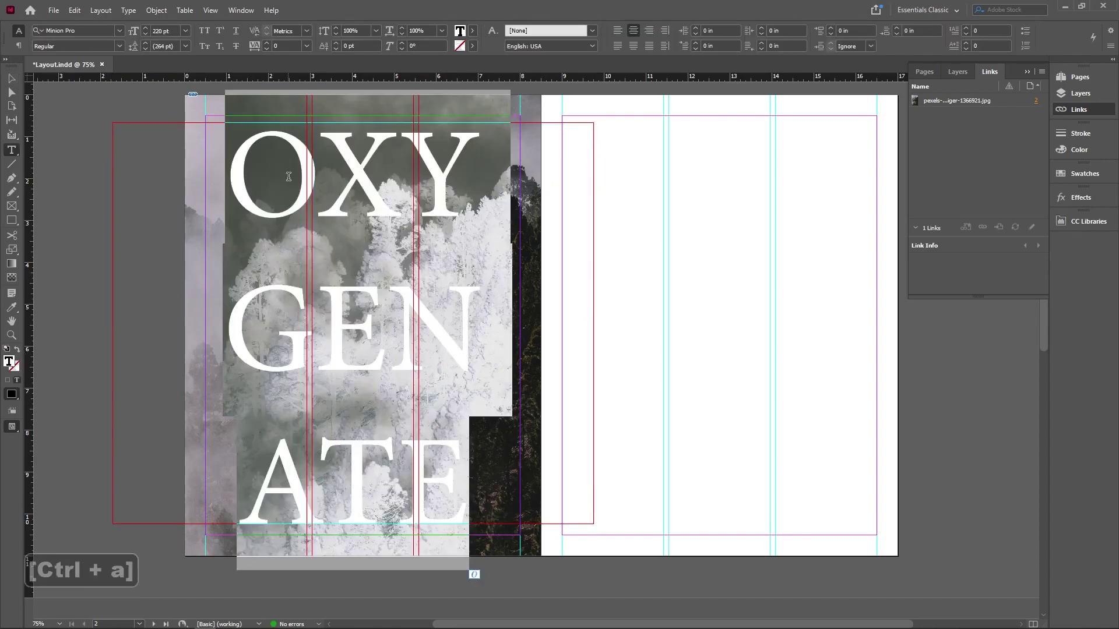
pyautogui.click(119, 31)
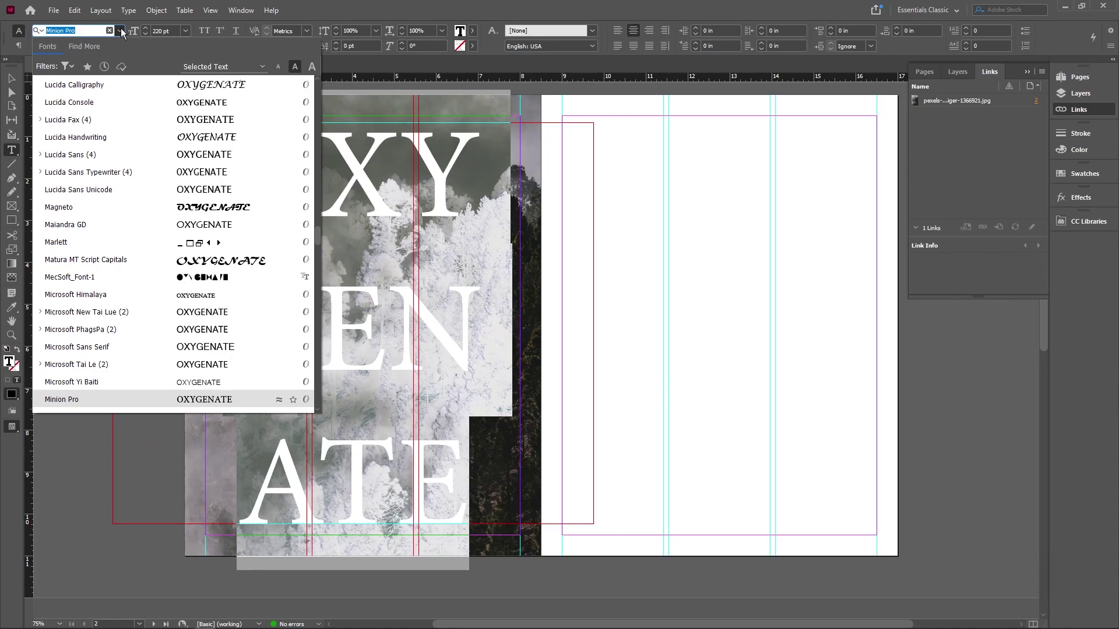
pyautogui.write('BIG')
pyautogui.click(91, 86)
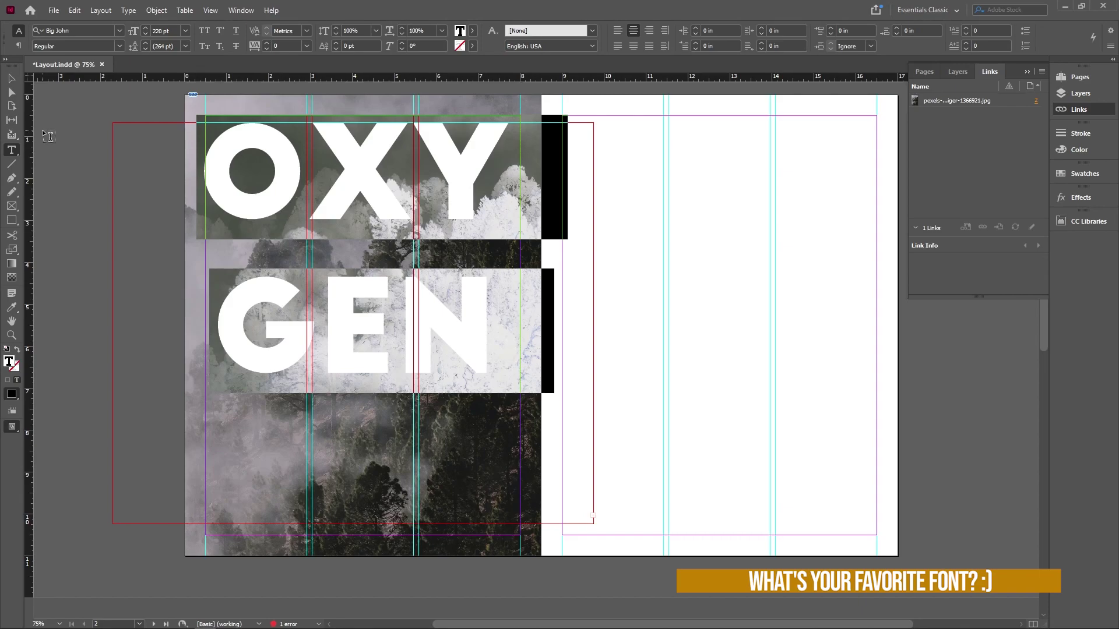
pyautogui.click(11, 79)
pyautogui.moveTo(354, 122); pyautogui.dragTo(353, 105)
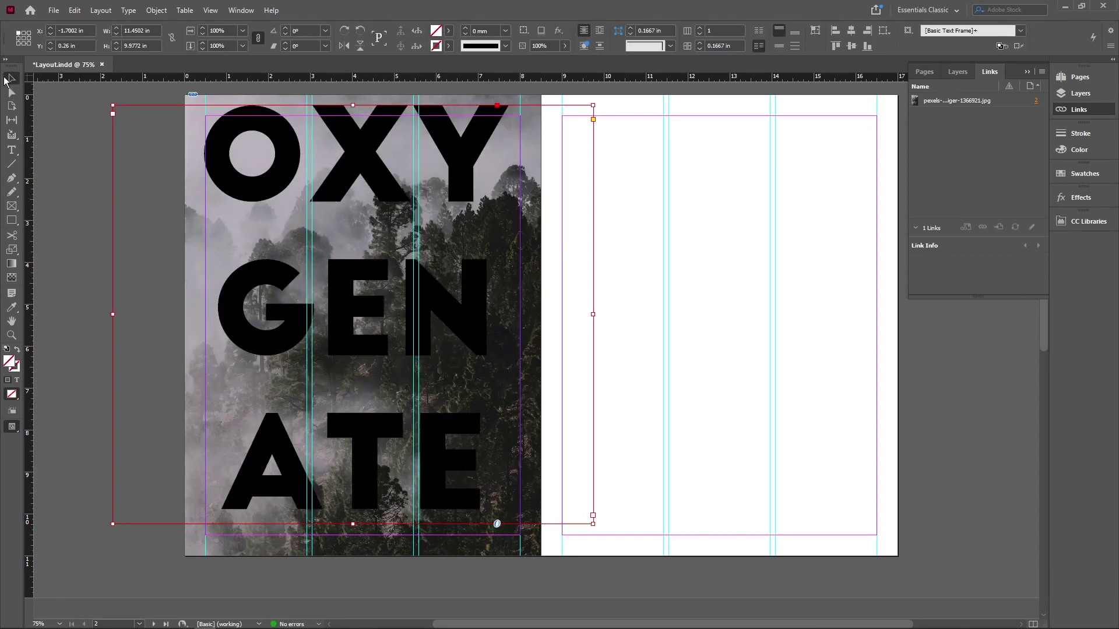
pyautogui.moveTo(379, 176); pyautogui.dragTo(378, 194)
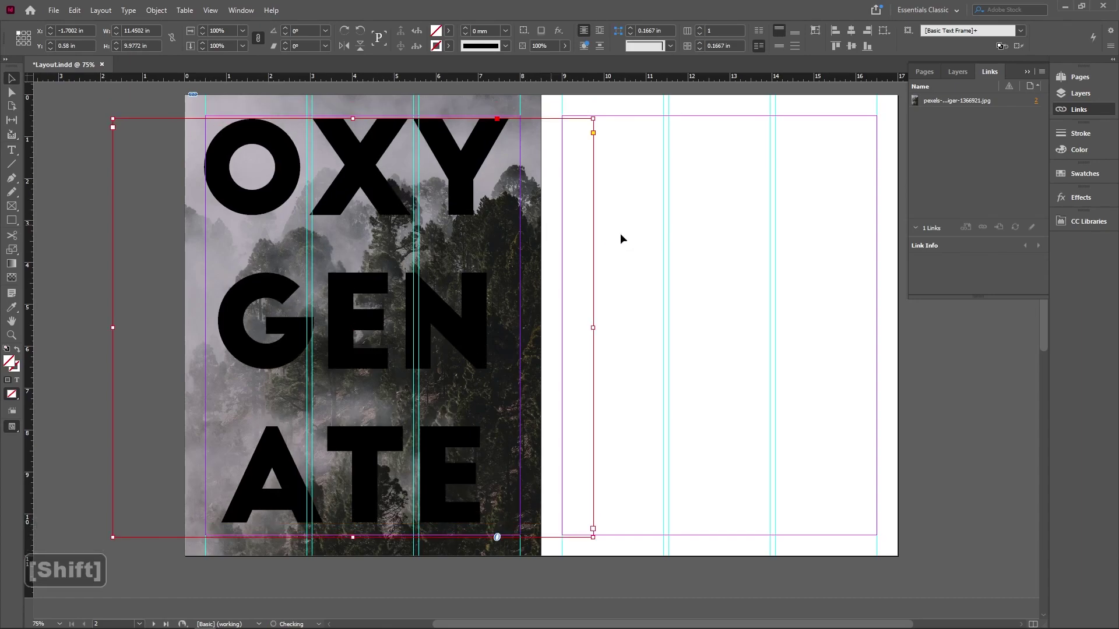
pyautogui.click(667, 237)
pyautogui.press('w')
pyautogui.press('w')
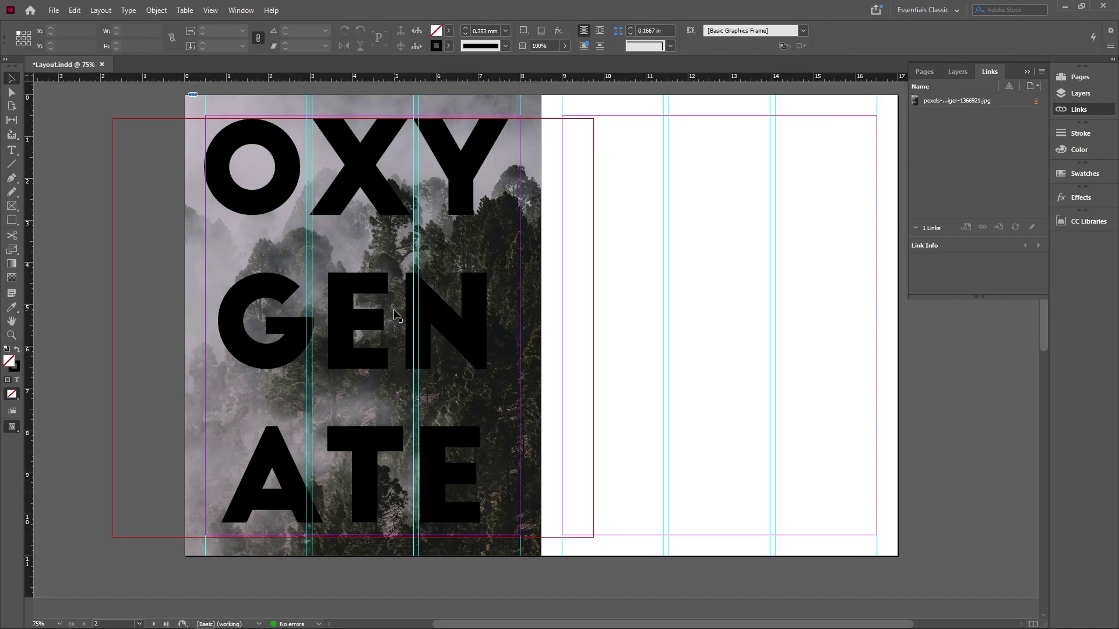
# - Fill the OXYGENATE text with the white [Paper] swatch
pyautogui.press('t')
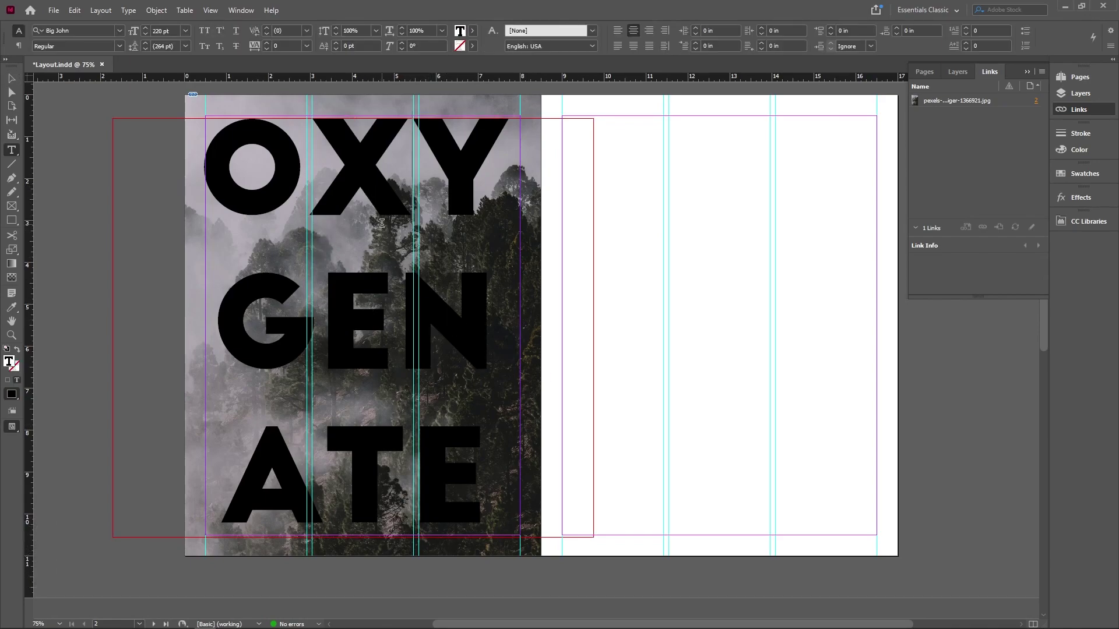
pyautogui.hotkey('ctrl', 'a')
pyautogui.click(473, 30)
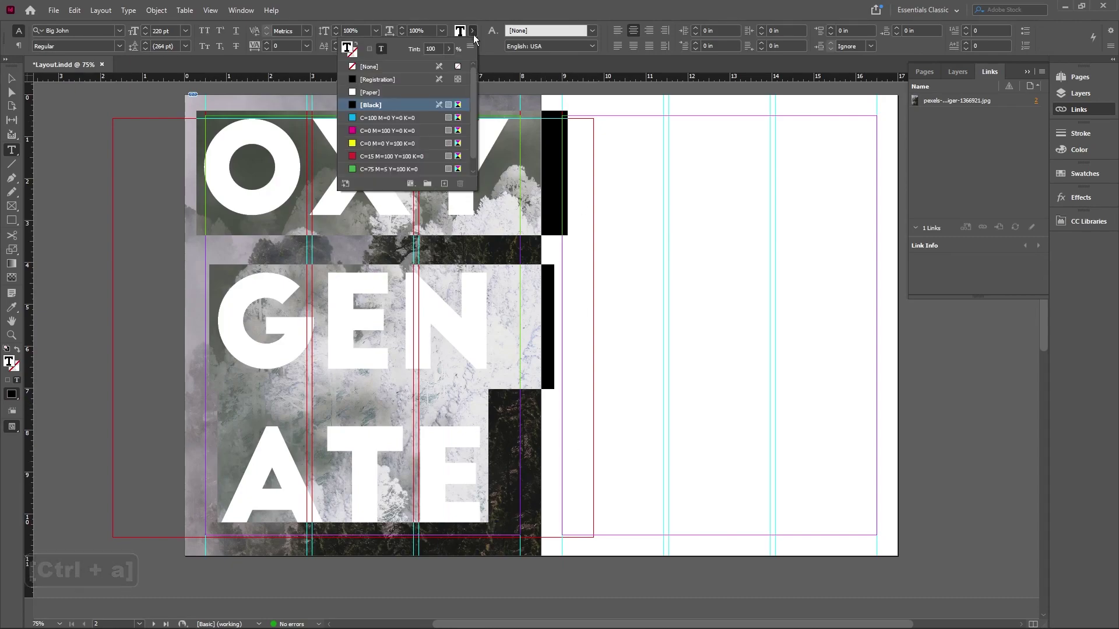
pyautogui.click(406, 92)
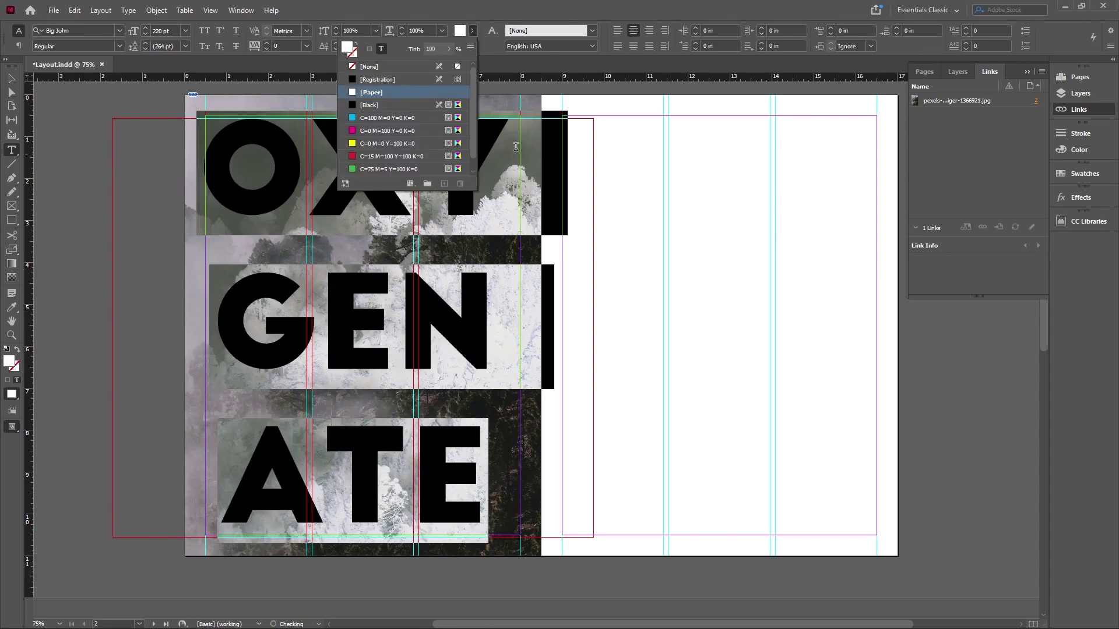
pyautogui.press('Escape')
pyautogui.press('Escape')
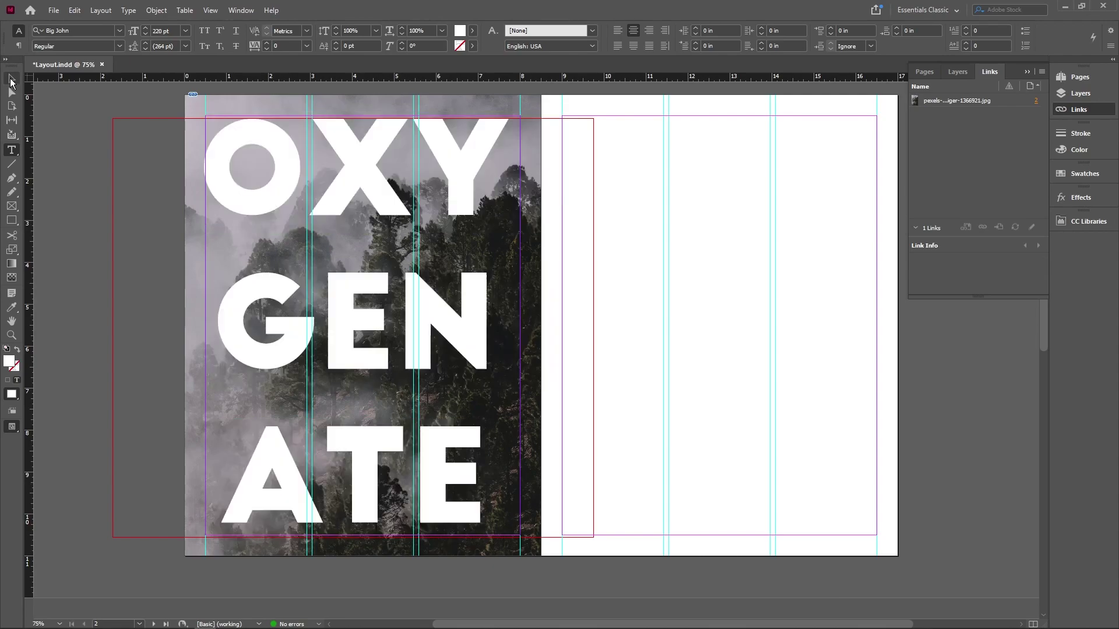
pyautogui.click(702, 319)
pyautogui.doubleClick(431, 310)
pyautogui.hotkey('ctrl', 'a')
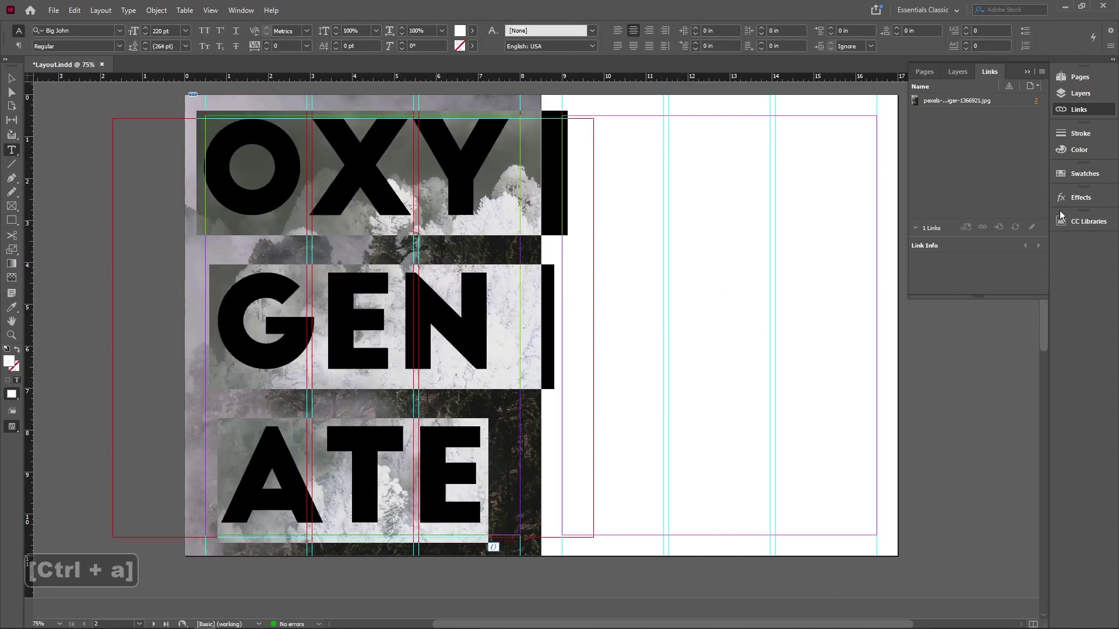
# - Open the Effects panel and try a Multiply blend on the heading frame
pyautogui.click(1065, 197)
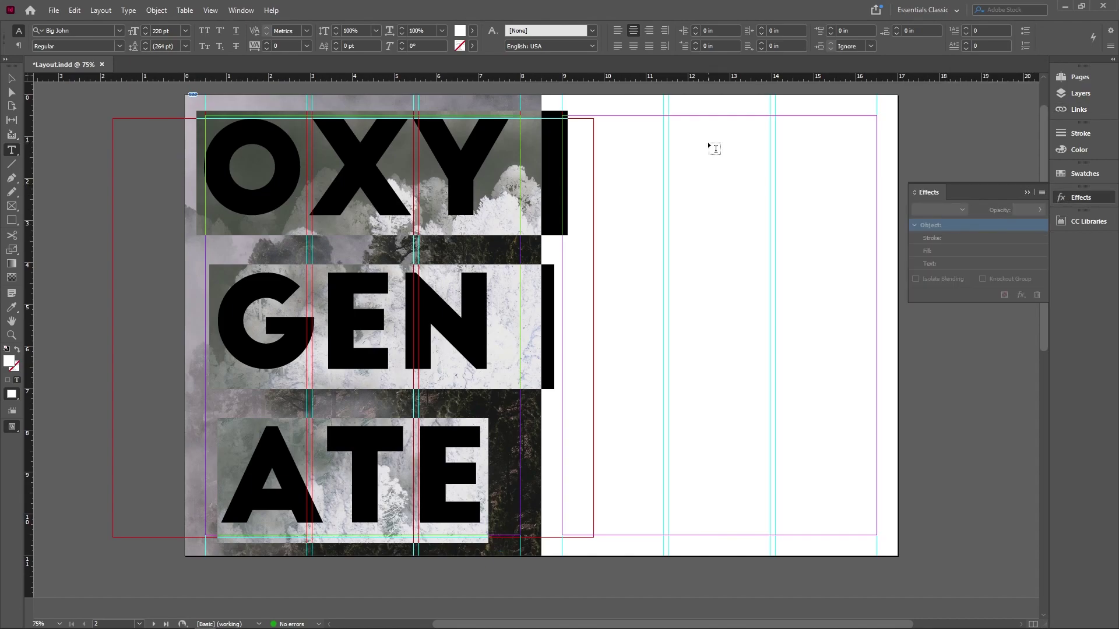
pyautogui.click(244, 13)
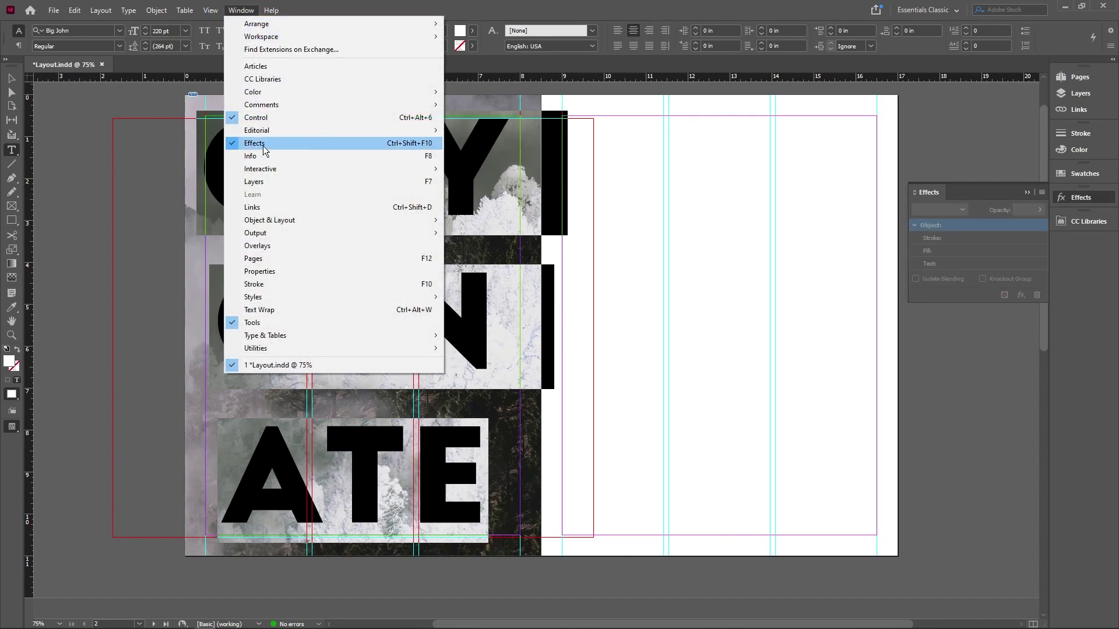
pyautogui.click(570, 301)
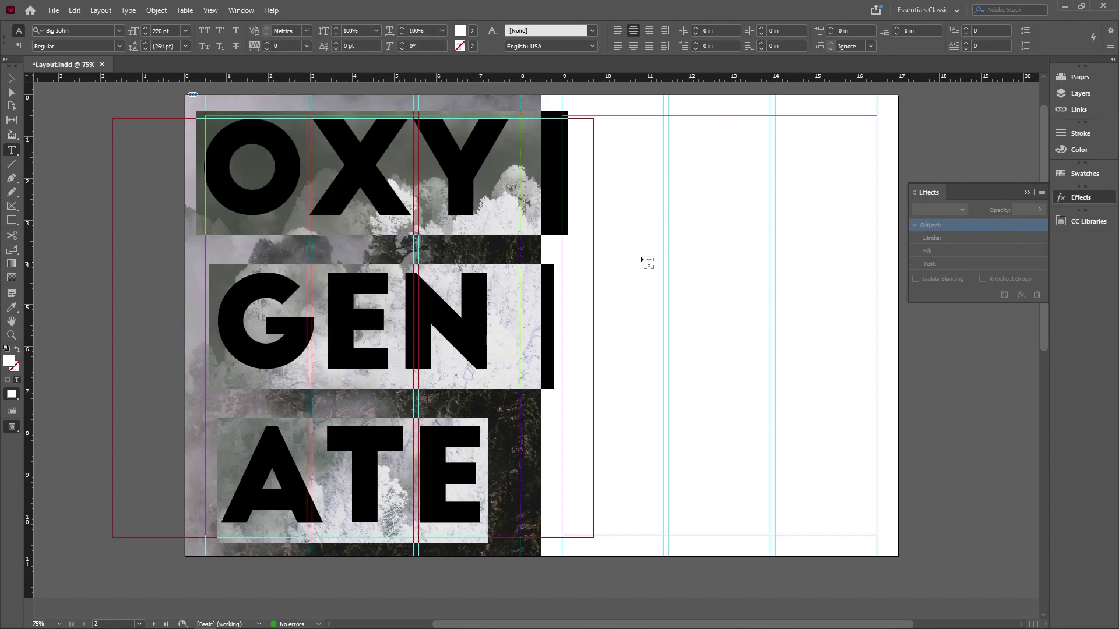
pyautogui.press('Escape')
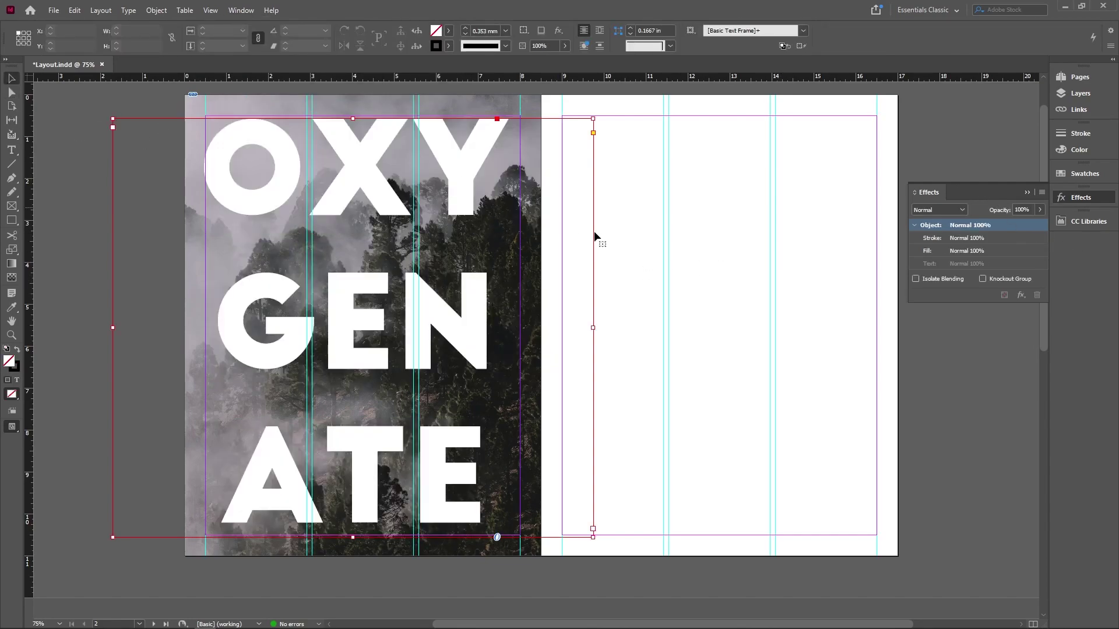
pyautogui.click(962, 210)
pyautogui.click(956, 237)
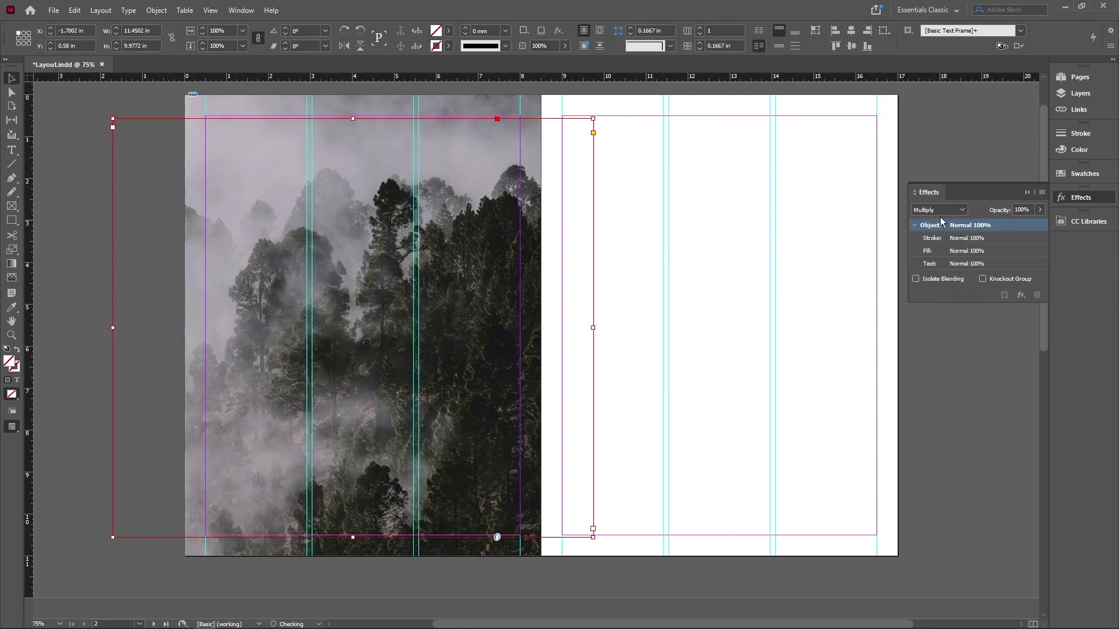
# - Switch the heading's blend mode to Overlay and preview how the forest shows through
pyautogui.scroll(-2, 932, 212)
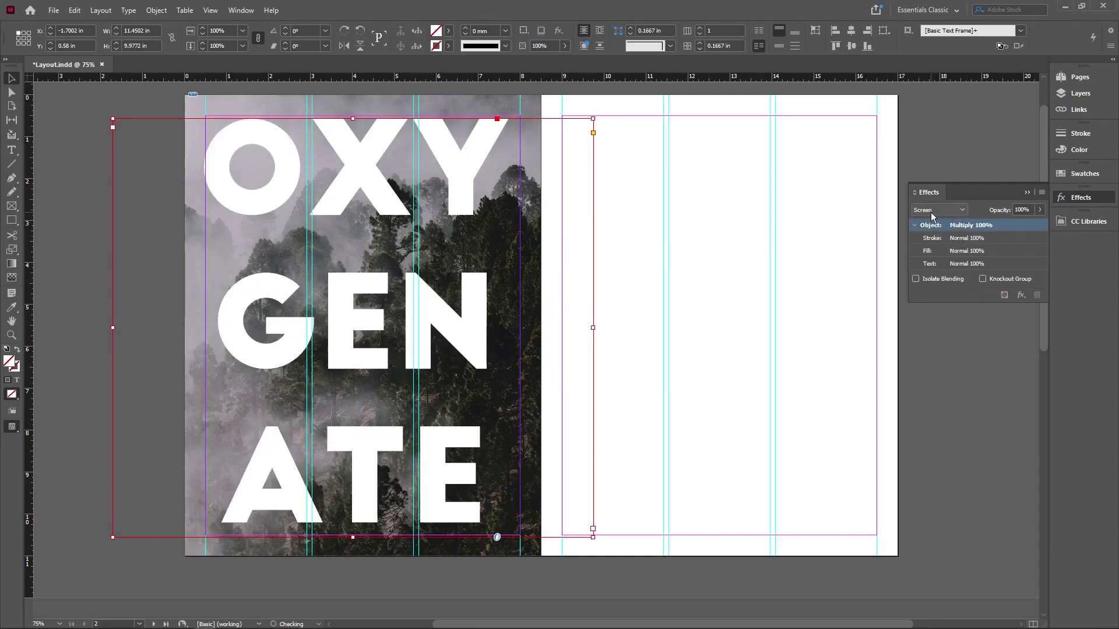
pyautogui.scroll(-4, 932, 211)
pyautogui.scroll(-5, 932, 211)
pyautogui.scroll(-3, 932, 211)
pyautogui.click(932, 211)
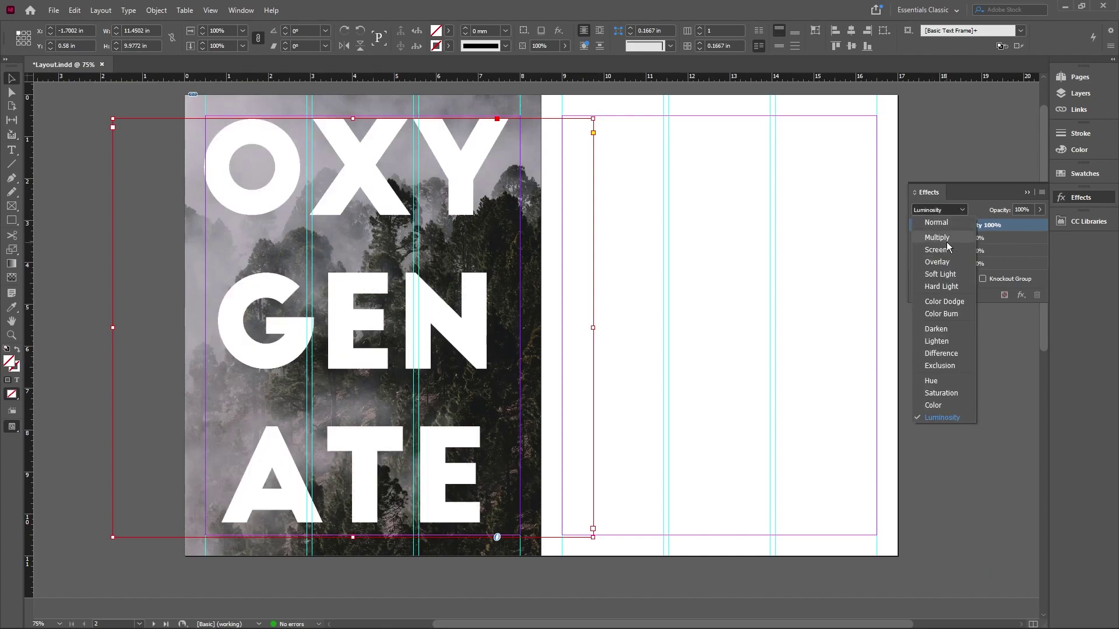
pyautogui.click(940, 262)
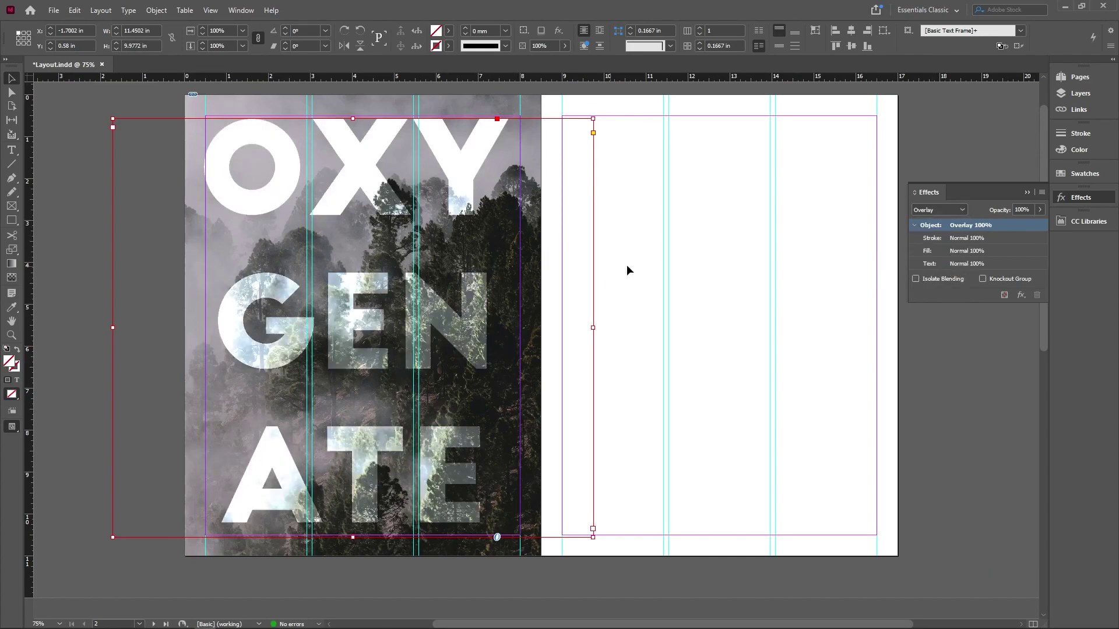
pyautogui.click(688, 305)
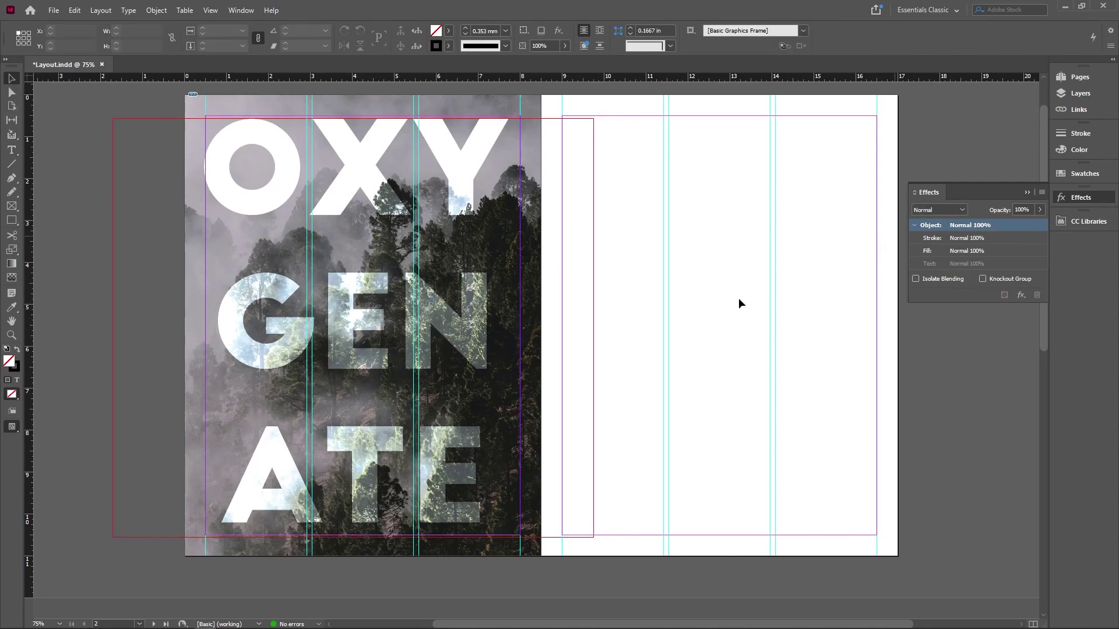
pyautogui.click(496, 345)
pyautogui.click(714, 307)
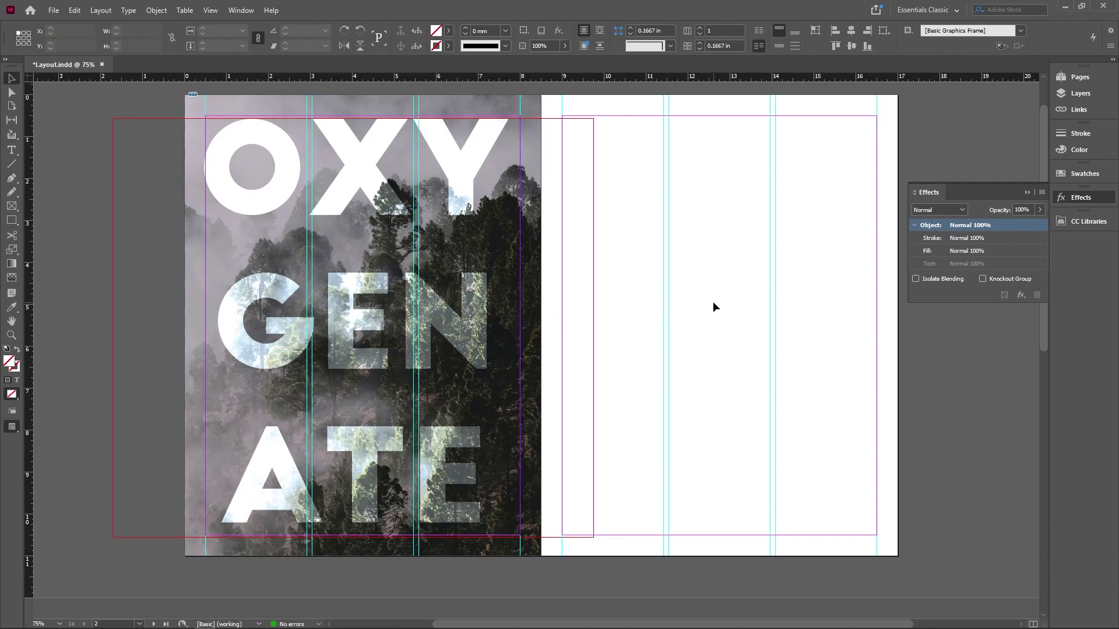
pyautogui.keyDown('shift'); pyautogui.click(470, 337); pyautogui.keyUp('shift')
pyautogui.press('w')
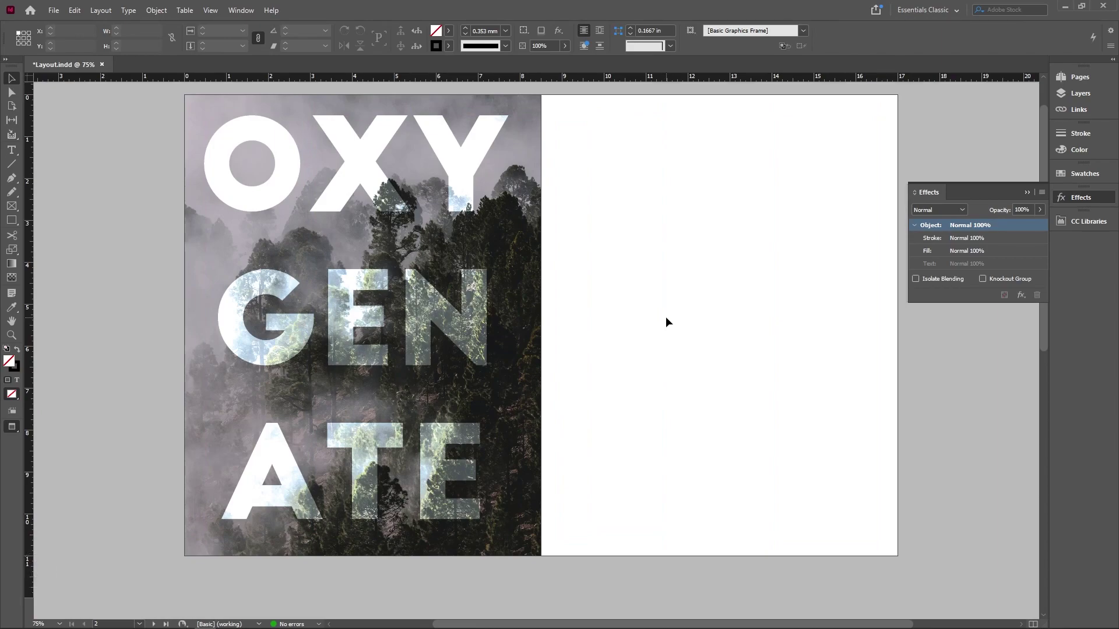
# - Change the OXYGENATE leading from 264 pt to 240 pt
pyautogui.press('w')
pyautogui.doubleClick(465, 320)
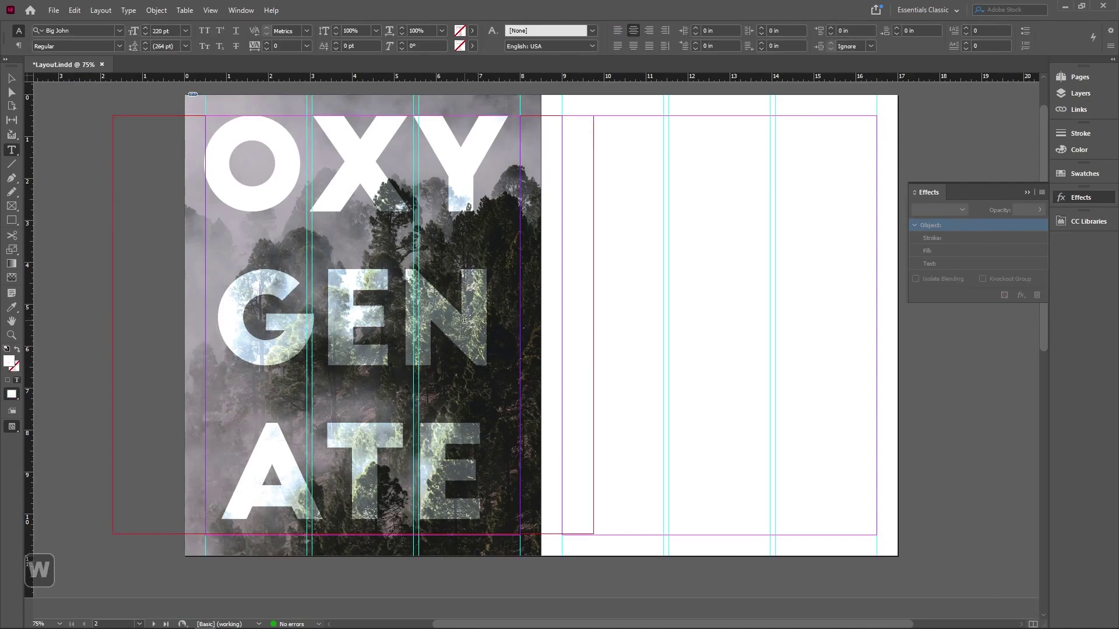
pyautogui.click(12, 79)
pyautogui.press('w')
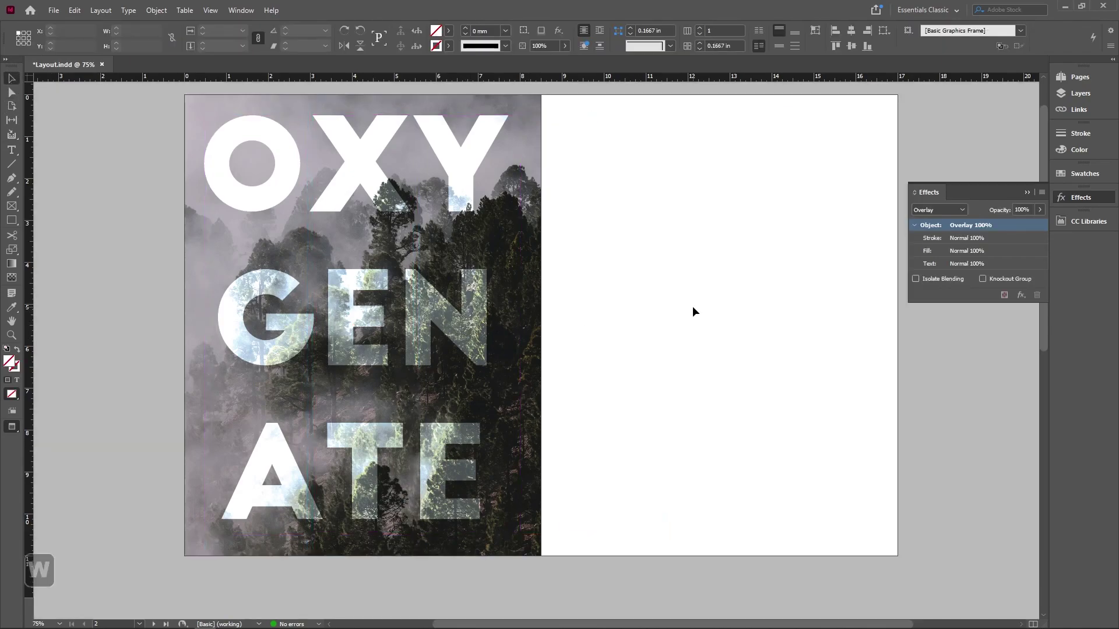
pyautogui.press('w')
pyautogui.doubleClick(431, 265)
pyautogui.hotkey('ctrl', 'a')
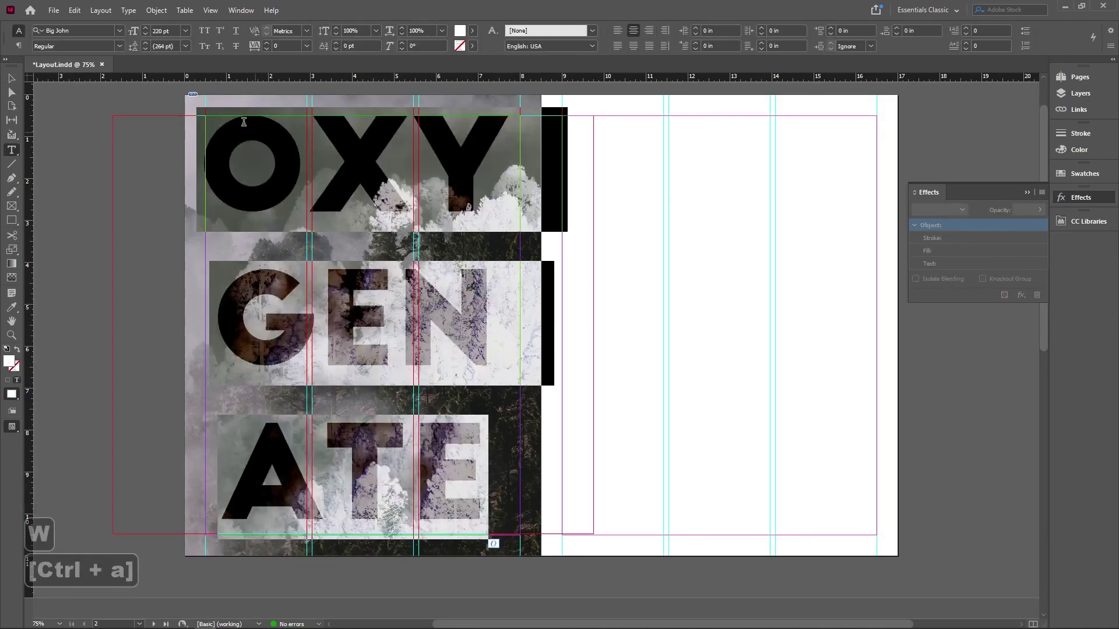
pyautogui.click(175, 46)
pyautogui.write('2')
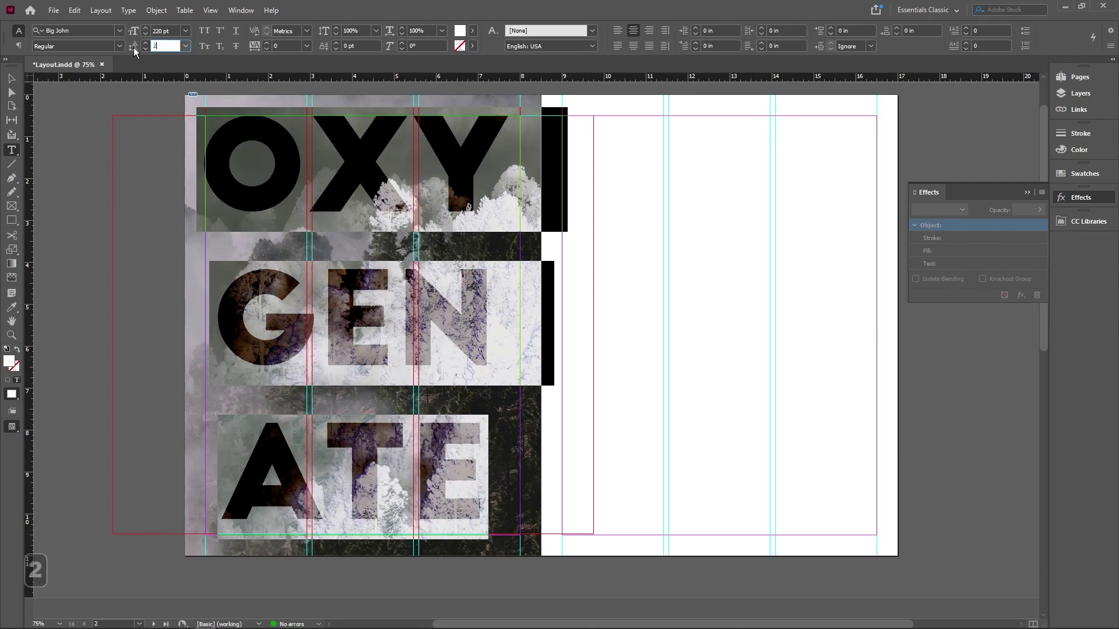
pyautogui.write('25')
pyautogui.press('BackSpace')
pyautogui.press('BackSpace')
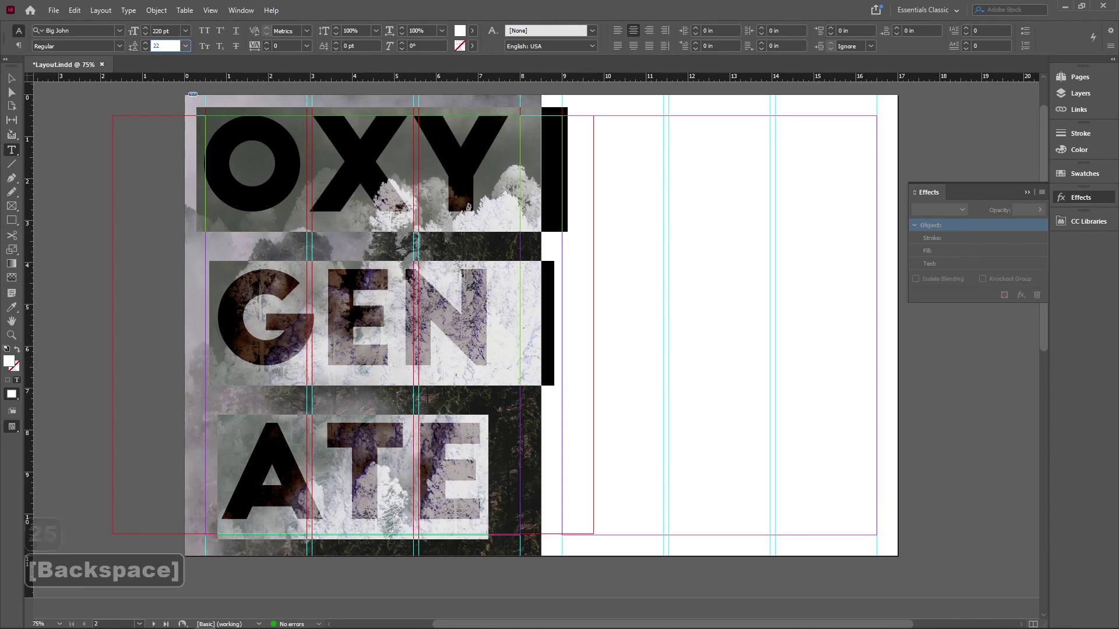
pyautogui.write('40')
pyautogui.press('Return')
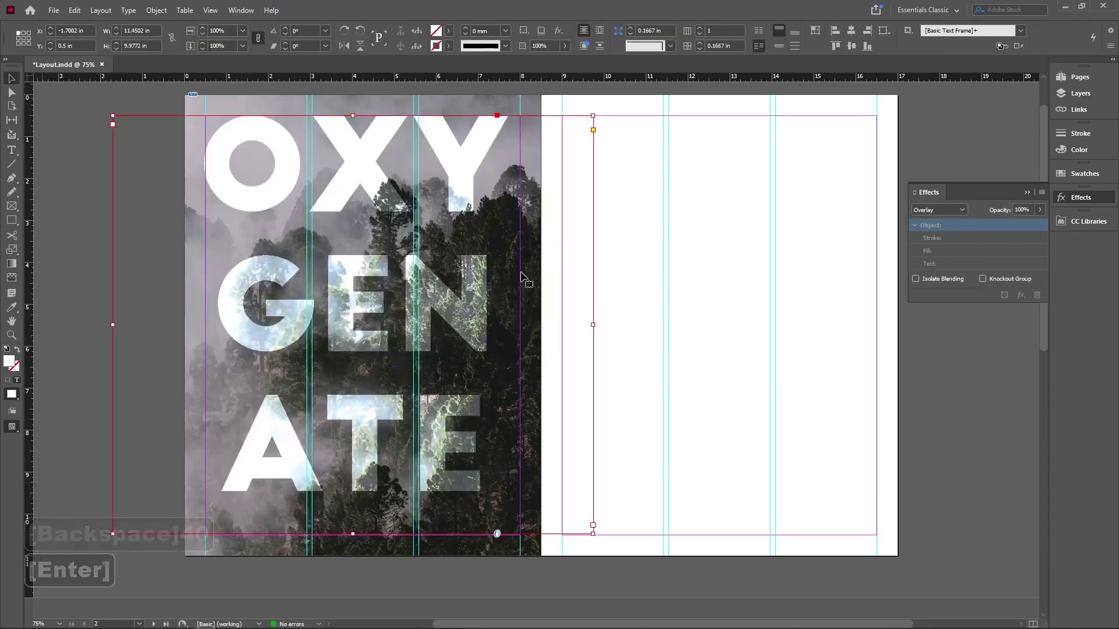
# - Preview the tightened heading with guides and frame edges hidden, then restore them
pyautogui.click(681, 330)
pyautogui.press('w')
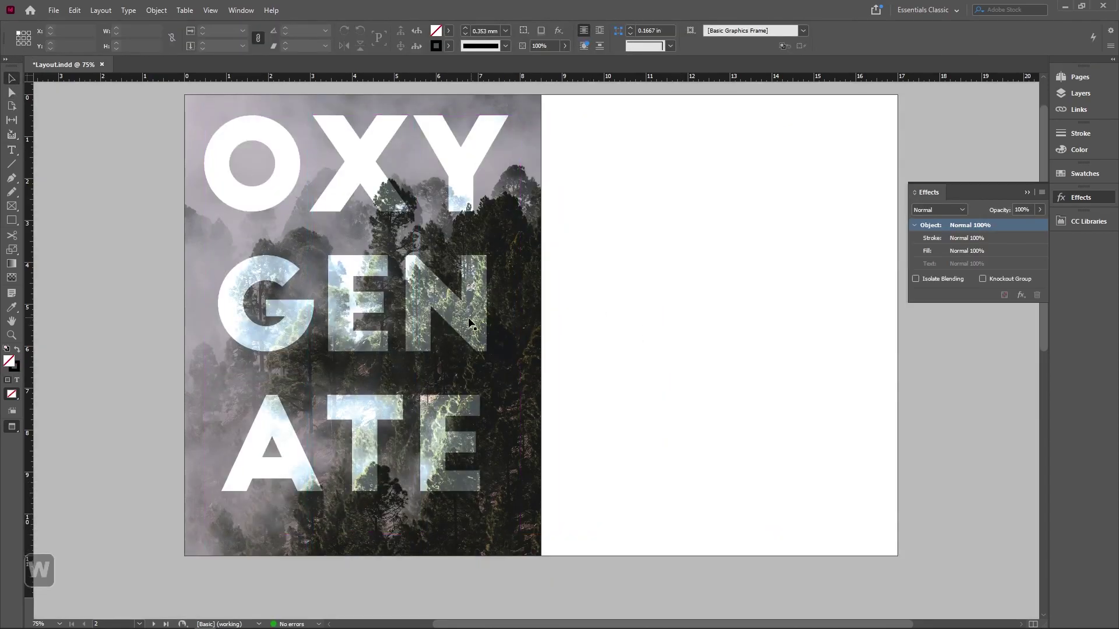
pyautogui.press('w')
pyautogui.keyDown('shift'); pyautogui.click(486, 319); pyautogui.keyUp('shift')
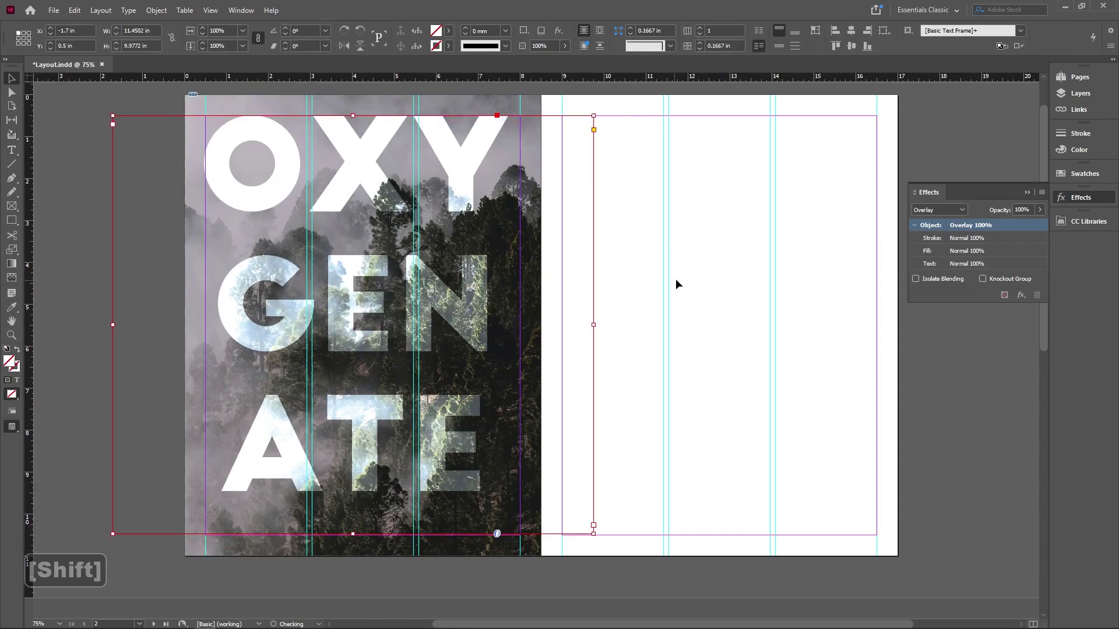
pyautogui.press('w')
pyautogui.click(582, 419)
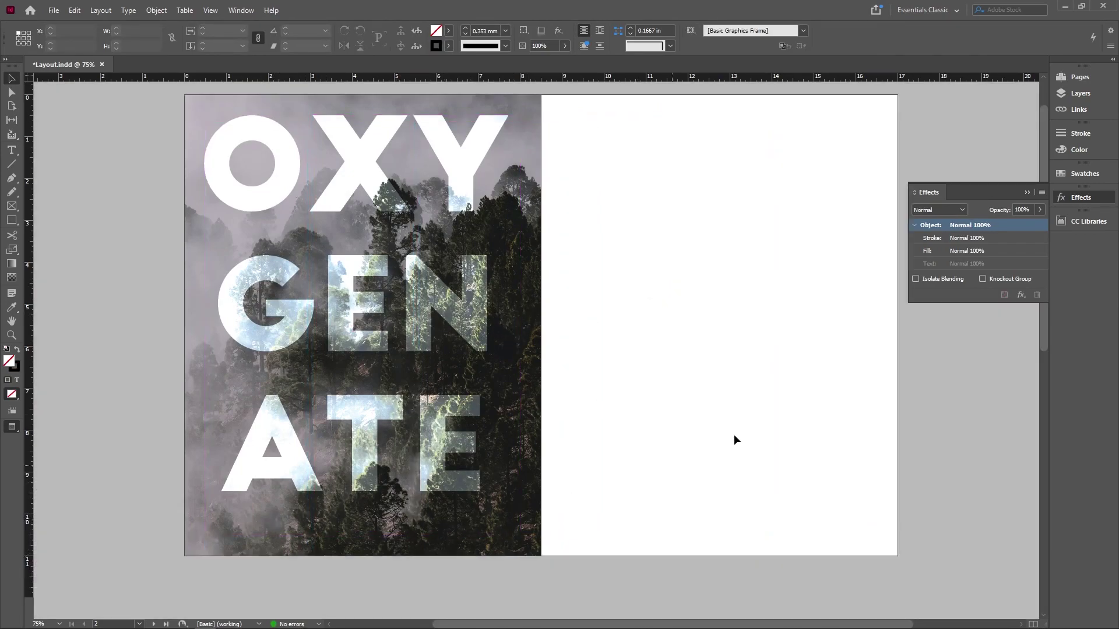
pyautogui.press('w')
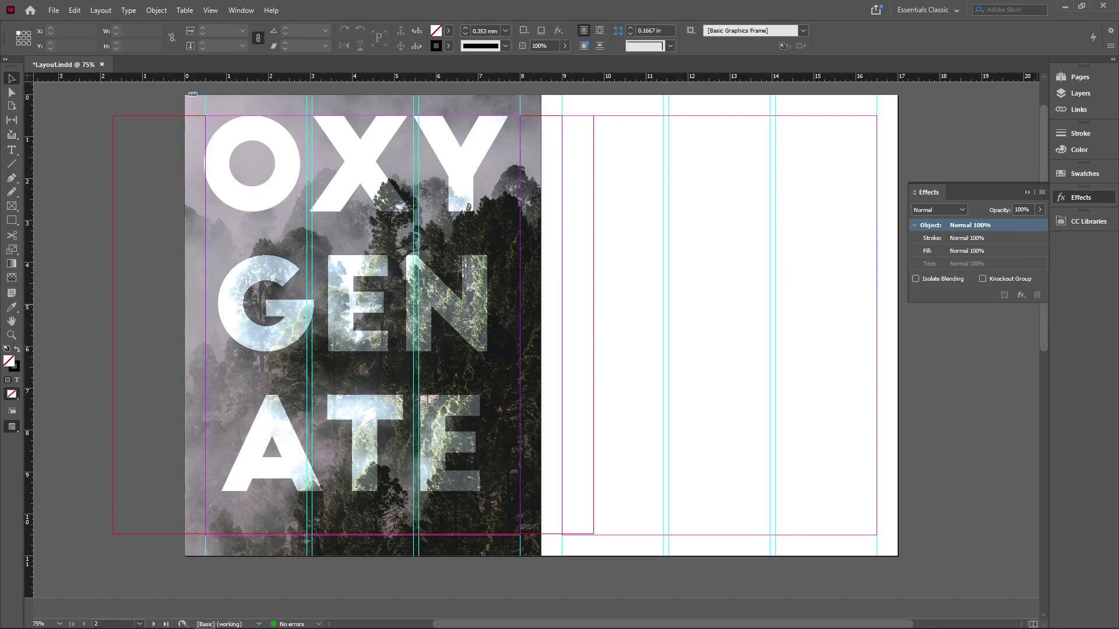
# - Place the sunlit forest photo in a frame across the right page's two outer columns
pyautogui.moveTo(909, 201); pyautogui.dragTo(703, 155)
pyautogui.moveTo(845, 276); pyautogui.dragTo(891, 295)
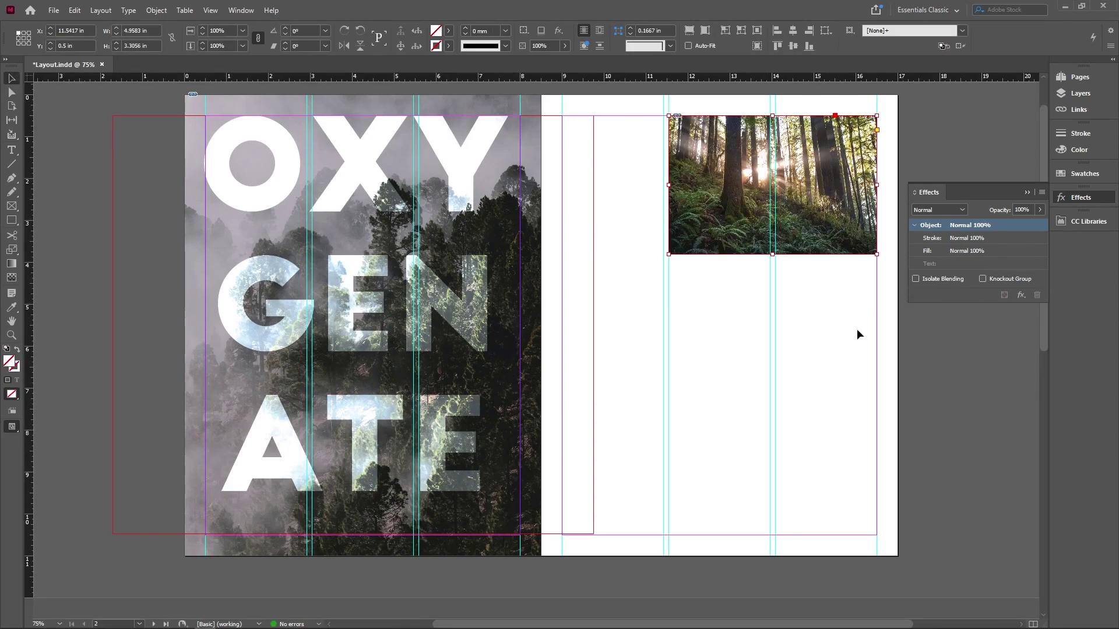
pyautogui.click(697, 287)
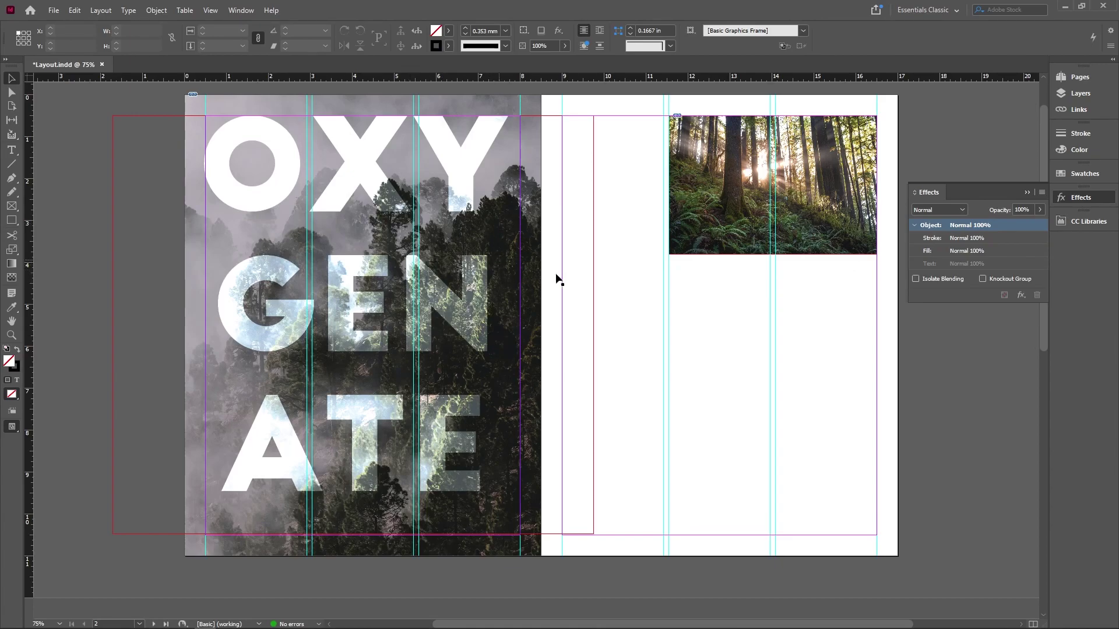
# - Draw a text frame under the forest photo and fill it with placeholder text
pyautogui.click(11, 151)
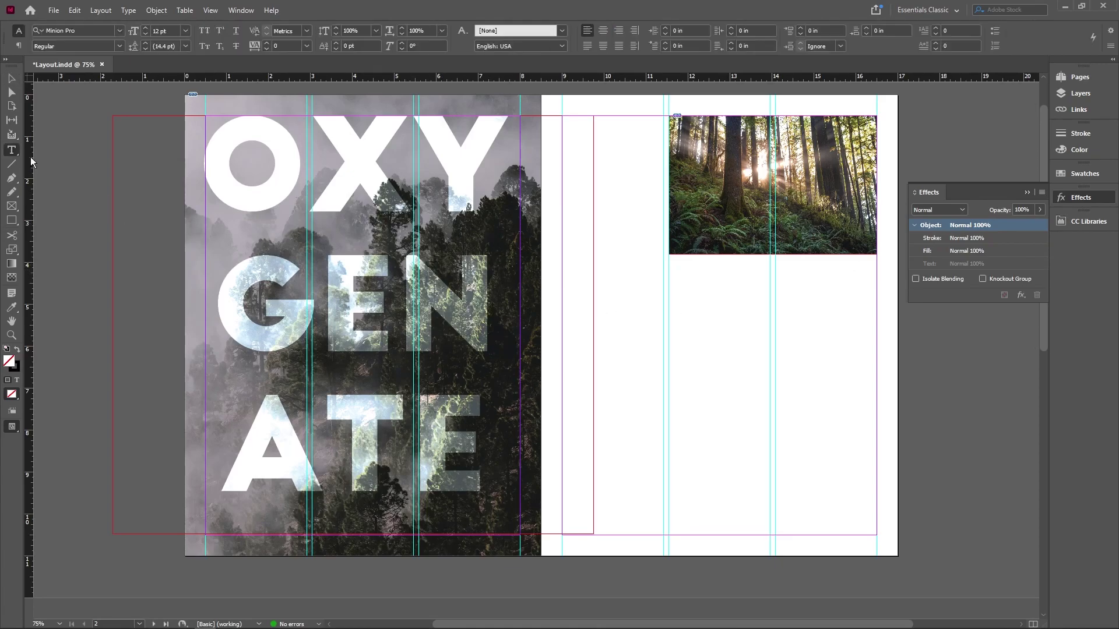
pyautogui.moveTo(669, 262); pyautogui.dragTo(770, 534)
pyautogui.rightClick(707, 348)
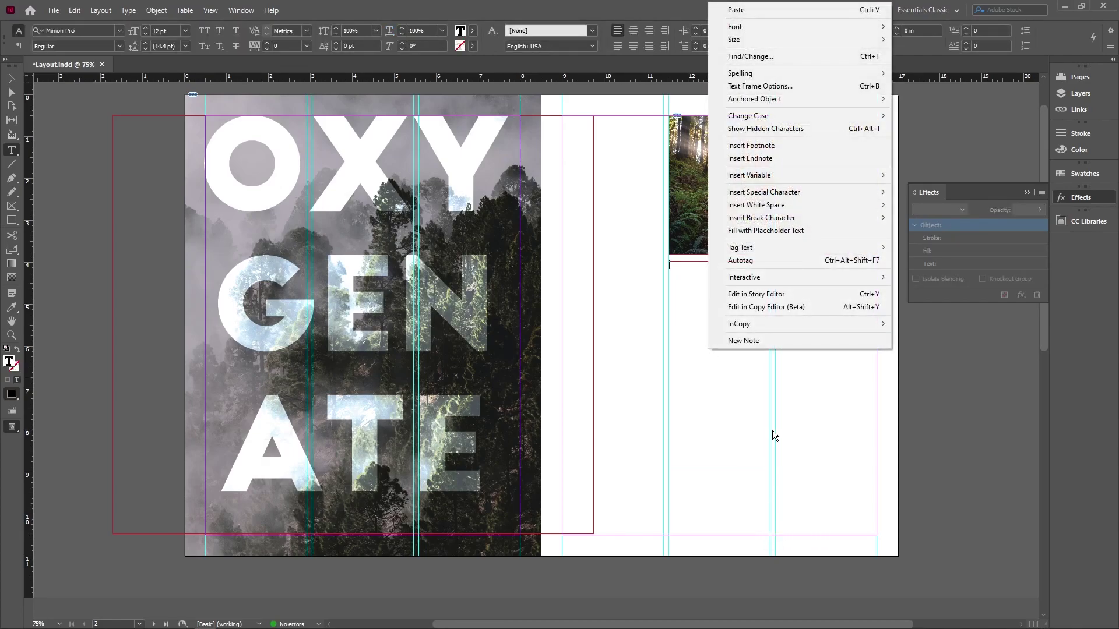
pyautogui.click(781, 238)
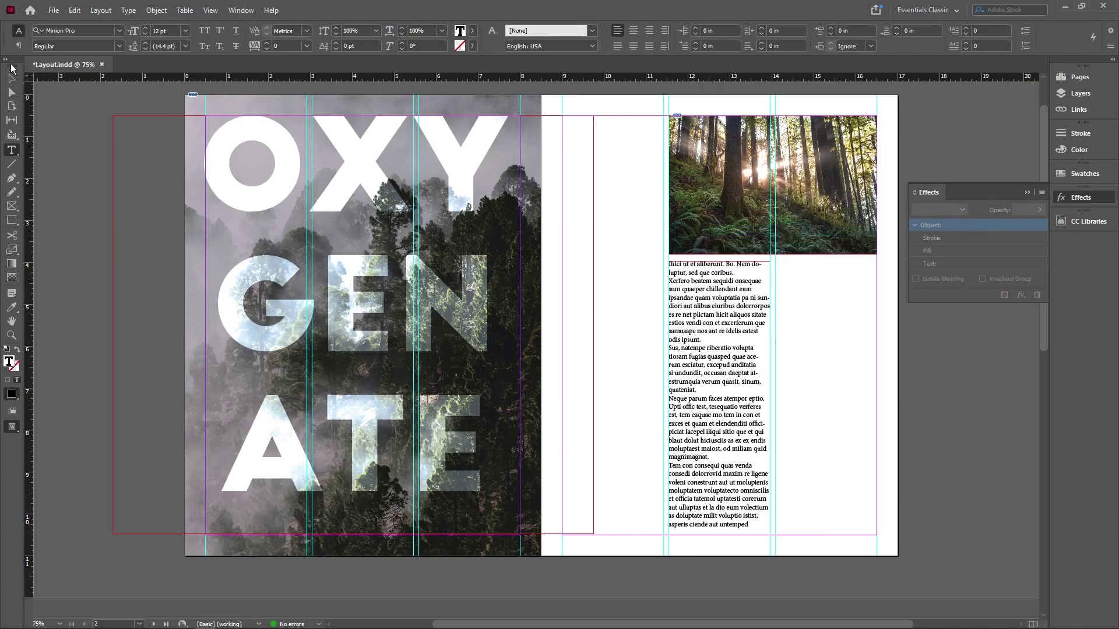
pyautogui.click(12, 71)
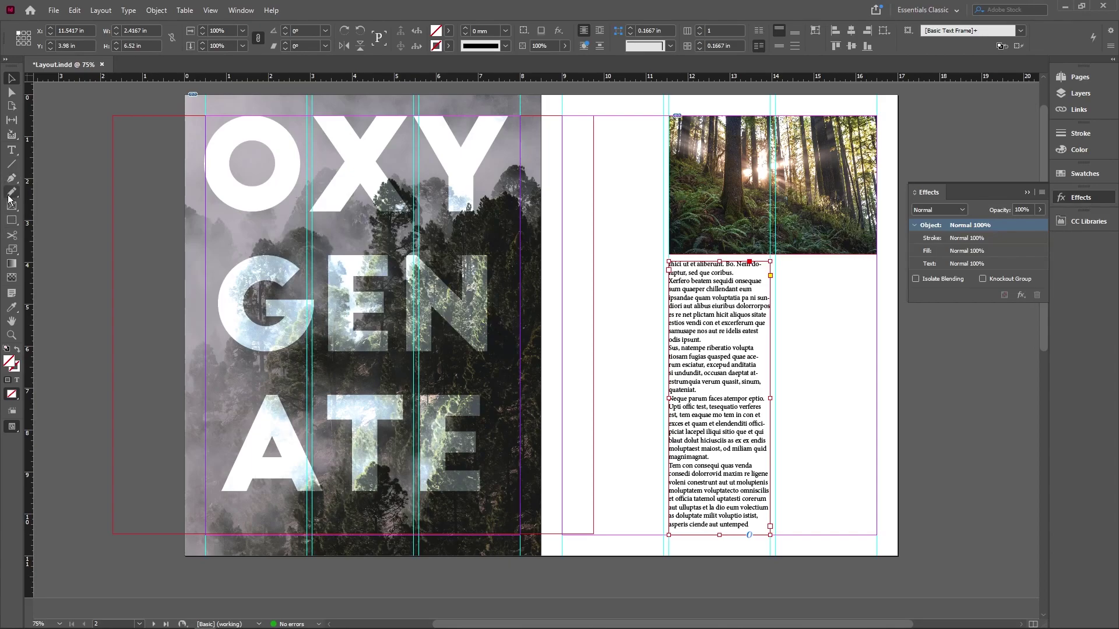
# - Add a second placeholder-text column beside it, align its top, and preview the layout
pyautogui.click(11, 149)
pyautogui.moveTo(776, 260); pyautogui.dragTo(880, 535)
pyautogui.rightClick(810, 422)
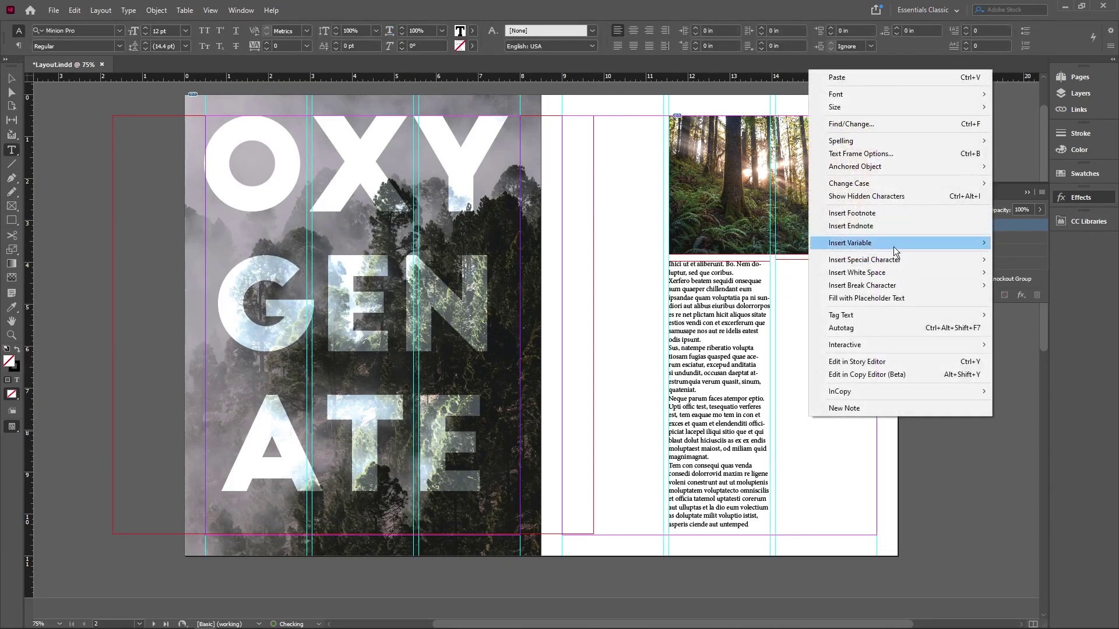
pyautogui.click(886, 298)
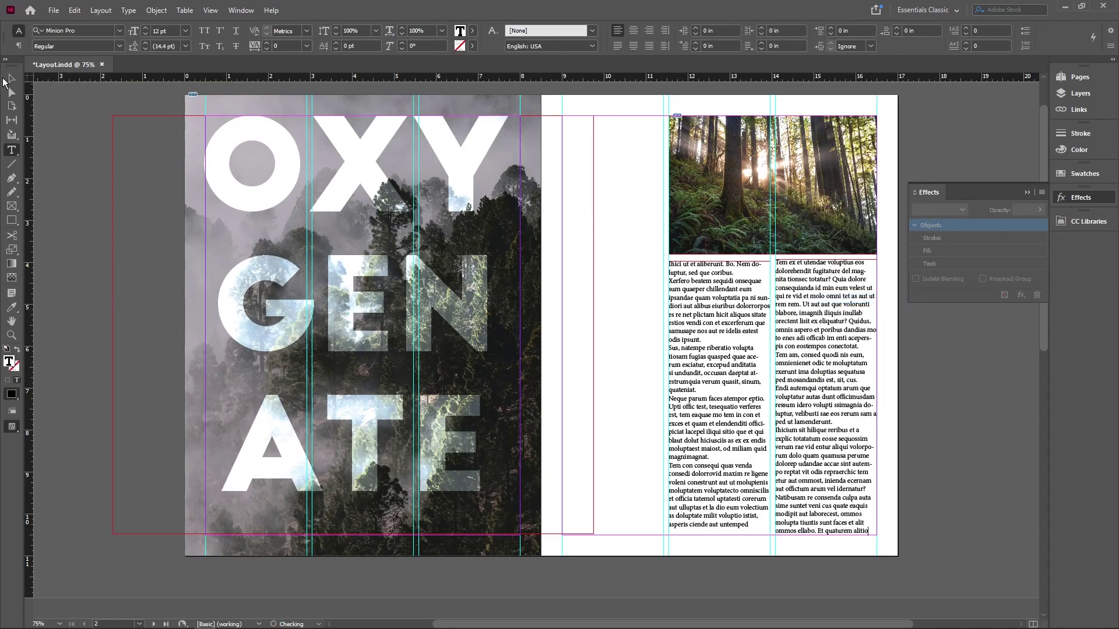
pyautogui.click(11, 78)
pyautogui.moveTo(822, 261); pyautogui.dragTo(824, 262)
pyautogui.click(890, 279)
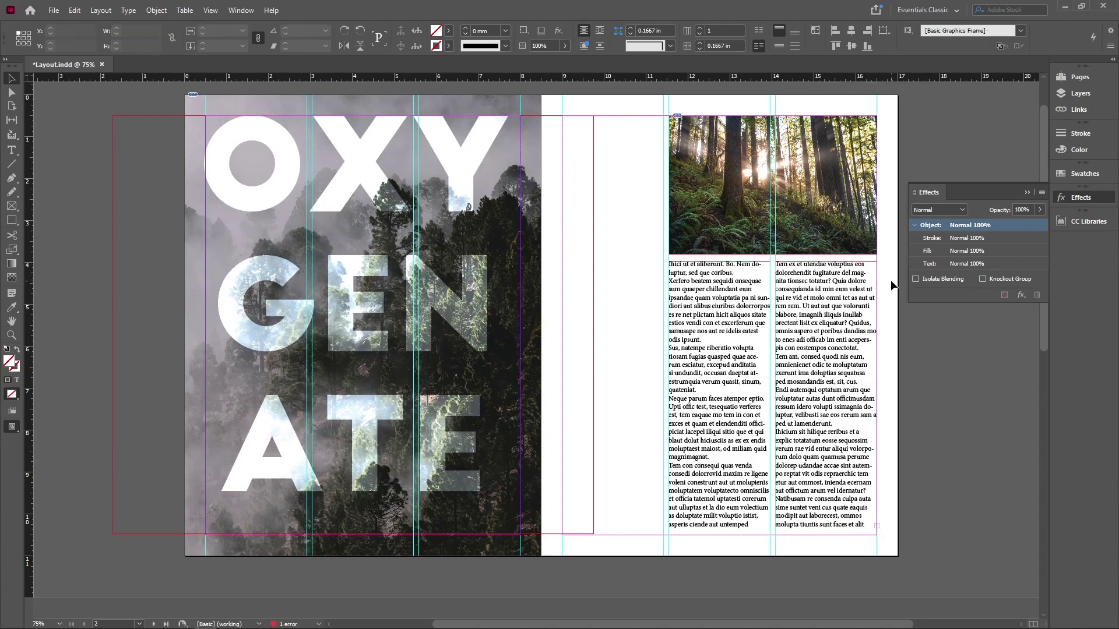
pyautogui.press('w')
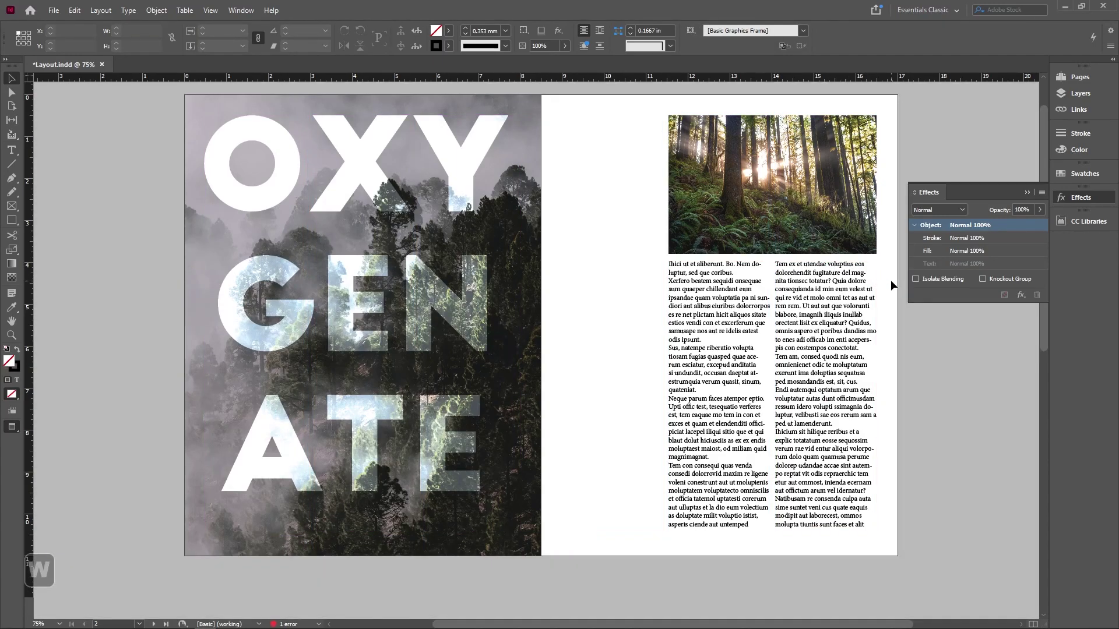
pyautogui.press('w')
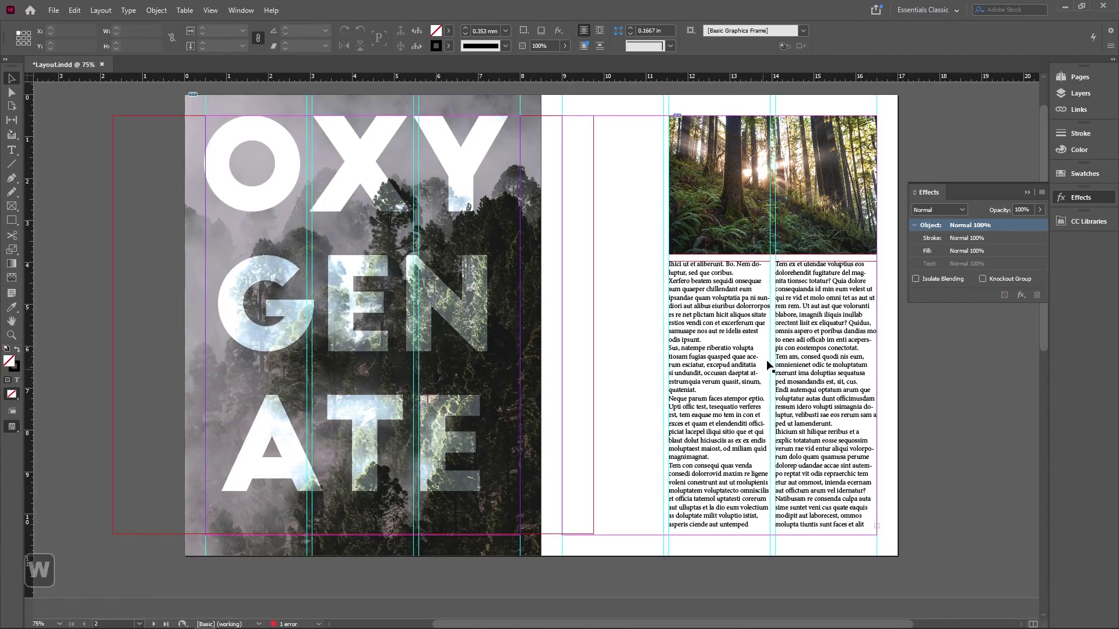
pyautogui.press('w')
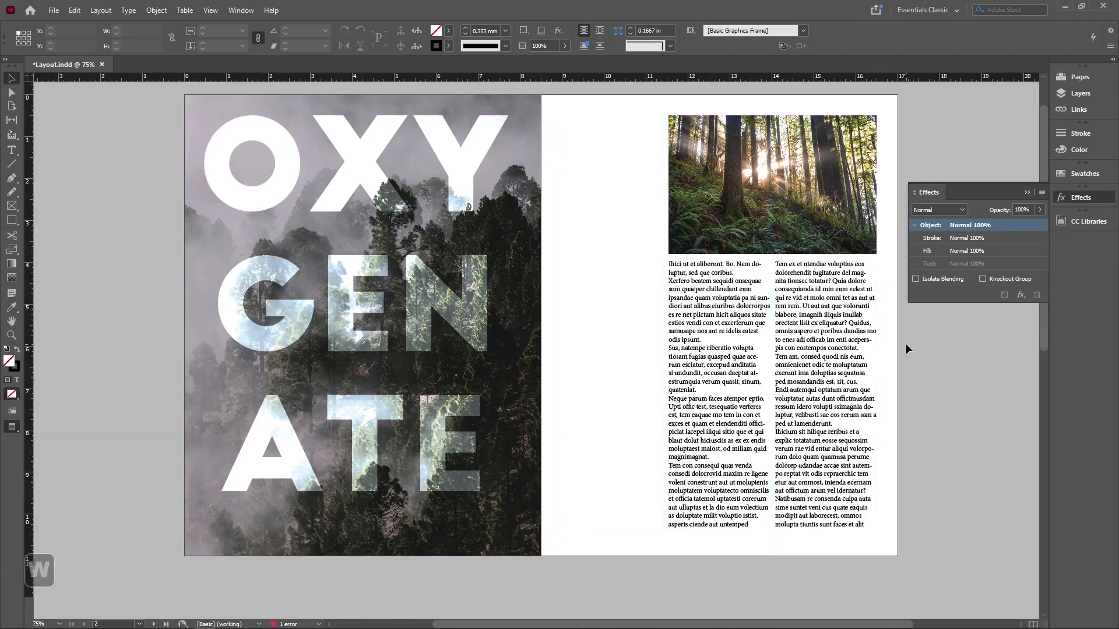
pyautogui.press('w')
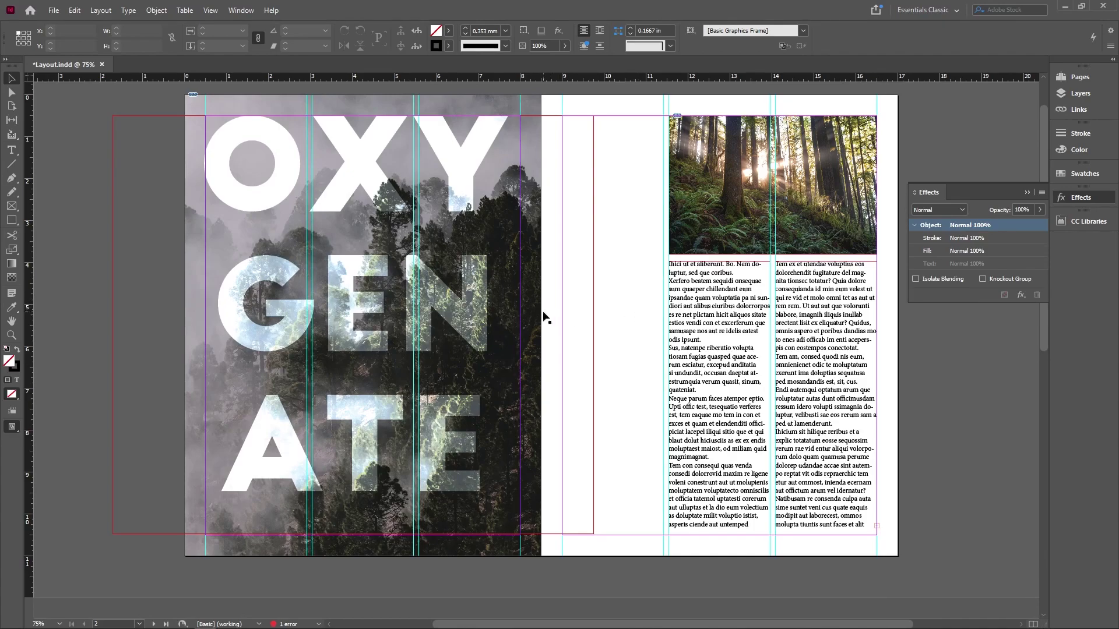
# - Duplicate the OXYGENATE title and set the copy to 100 pt, Auto leading, on one line
pyautogui.moveTo(463, 312); pyautogui.dragTo(607, 305)
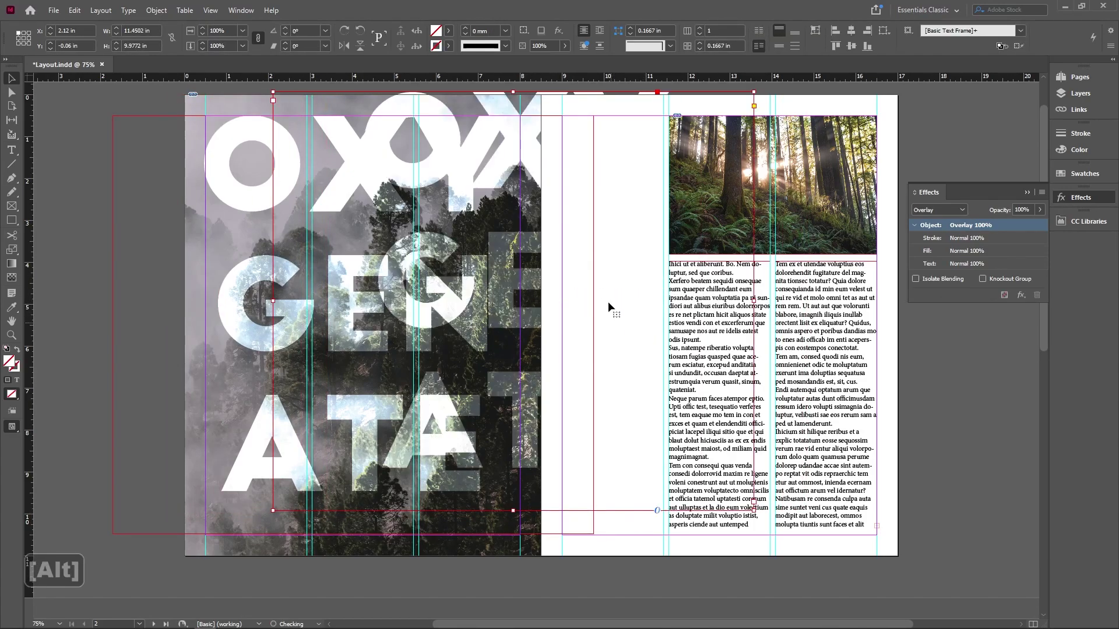
pyautogui.doubleClick(540, 276)
pyautogui.hotkey('ctrl', 'a')
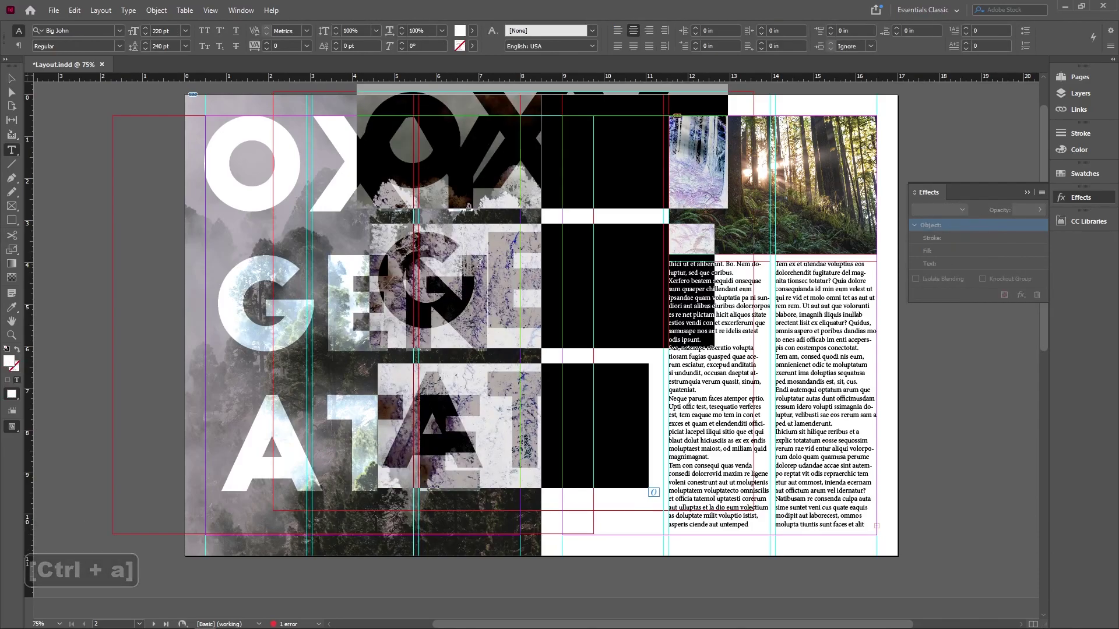
pyautogui.click(185, 31)
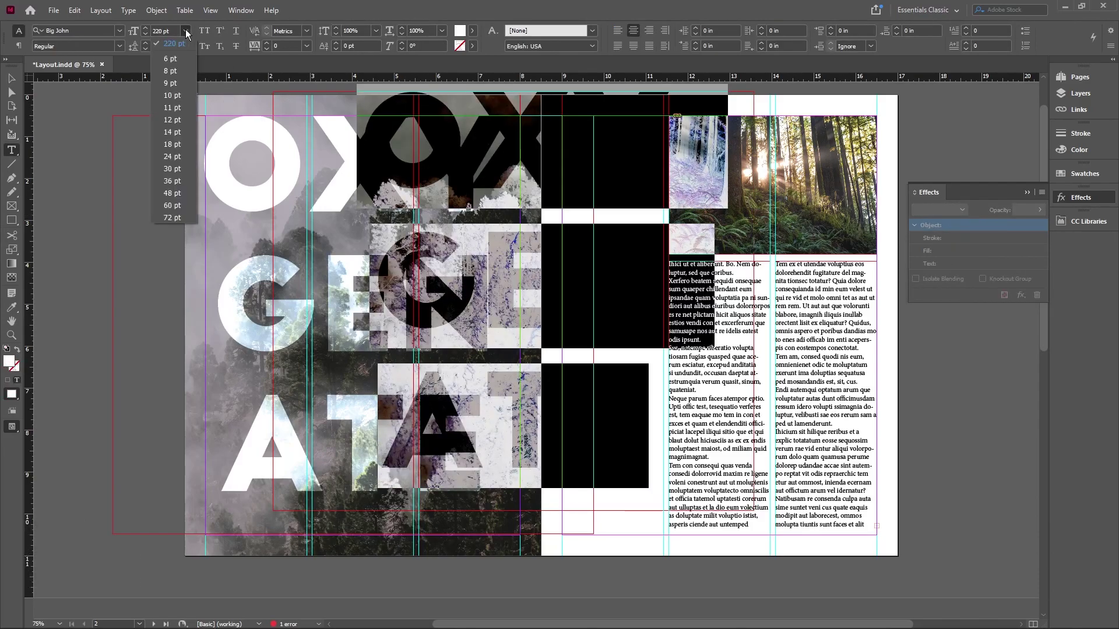
pyautogui.click(166, 35)
pyautogui.hotkey('ctrl', 'a')
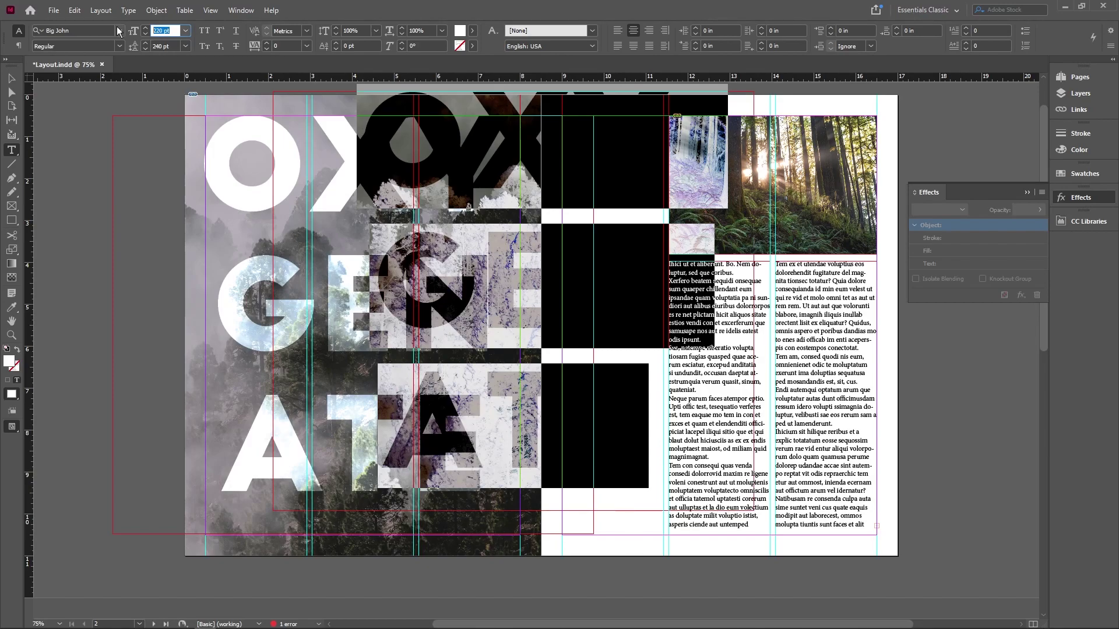
pyautogui.write('100')
pyautogui.press('Return')
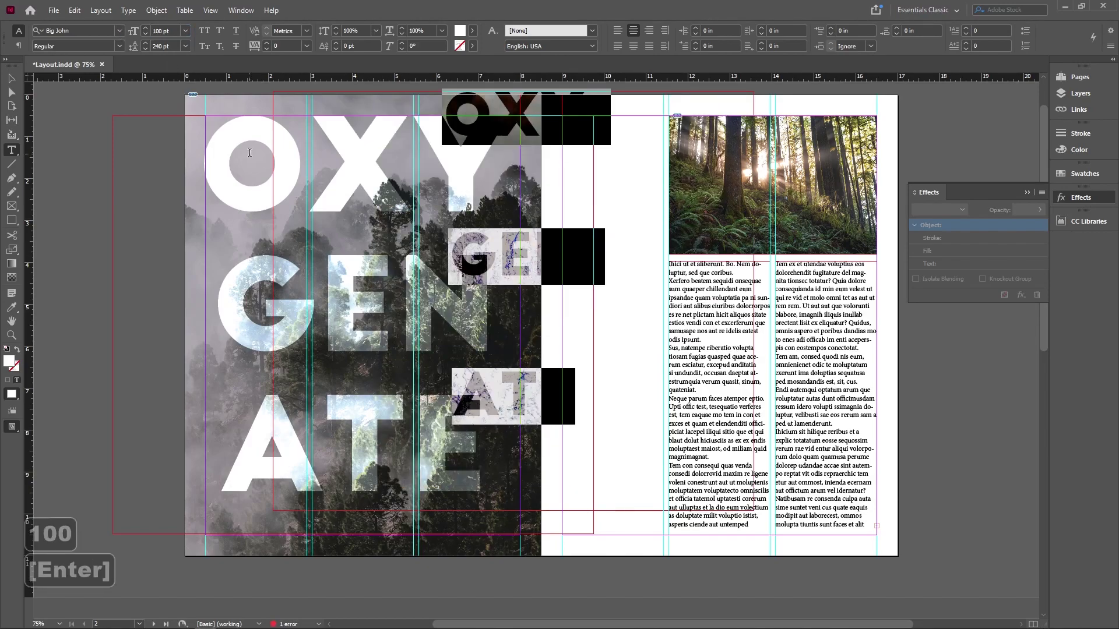
pyautogui.click(186, 46)
pyautogui.click(177, 59)
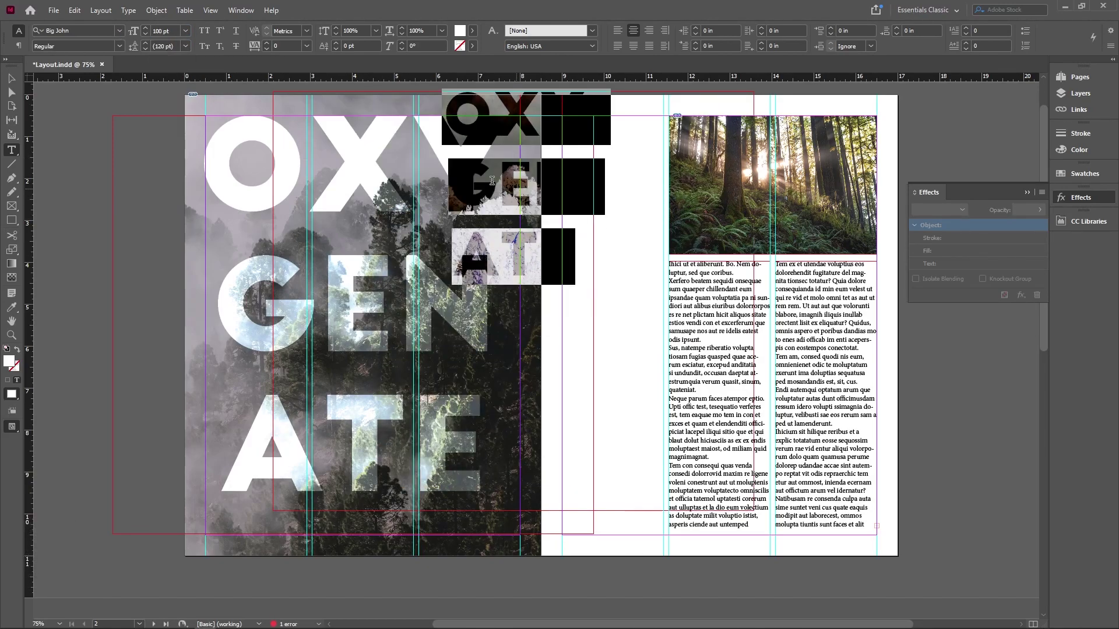
pyautogui.press('BackSpace')
pyautogui.press('BackSpace')
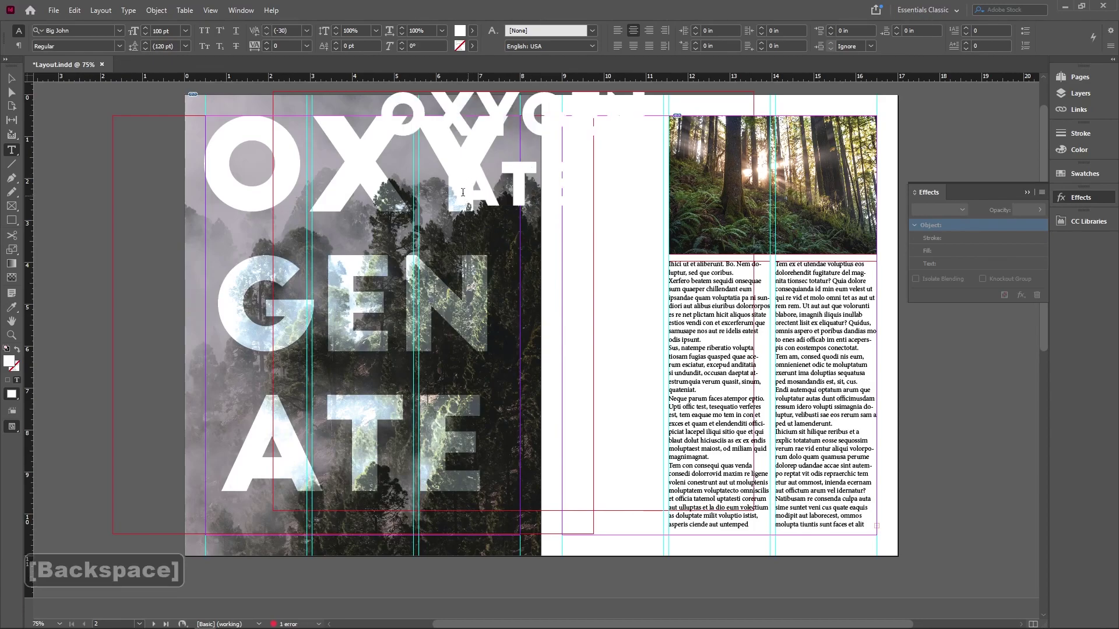
pyautogui.press('Escape')
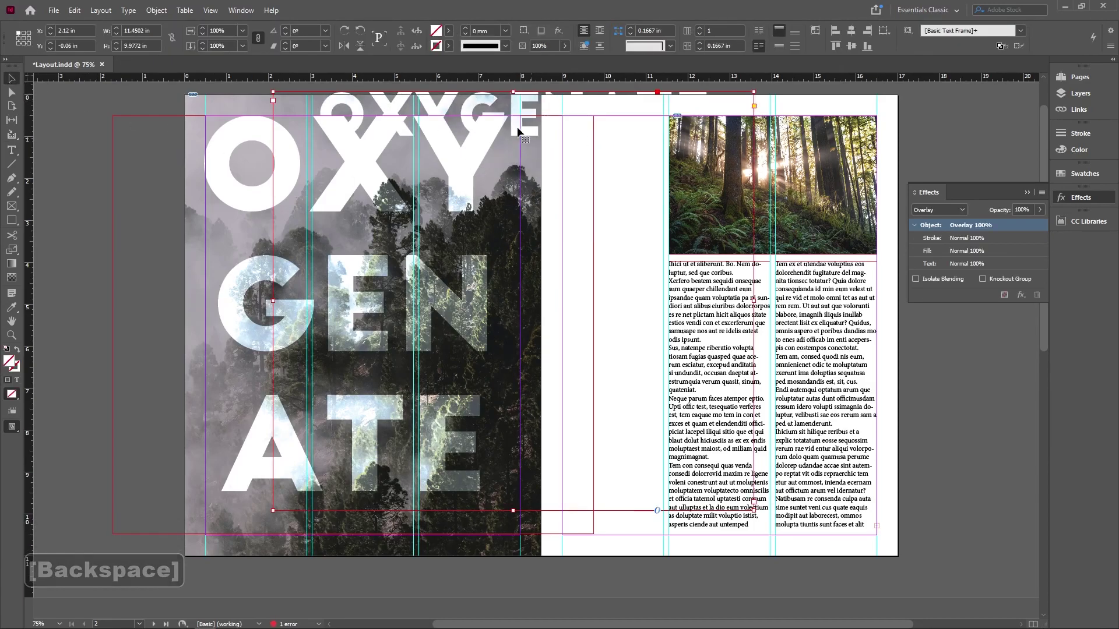
# - Fit the copy's frame, rotate it 90° to vertical beside the right-page columns, and color it black
pyautogui.moveTo(489, 102); pyautogui.dragTo(457, 258)
pyautogui.doubleClick(766, 599)
pyautogui.moveTo(698, 229); pyautogui.dragTo(472, 94)
pyautogui.moveTo(497, 278); pyautogui.dragTo(618, 320)
pyautogui.doubleClick(618, 320)
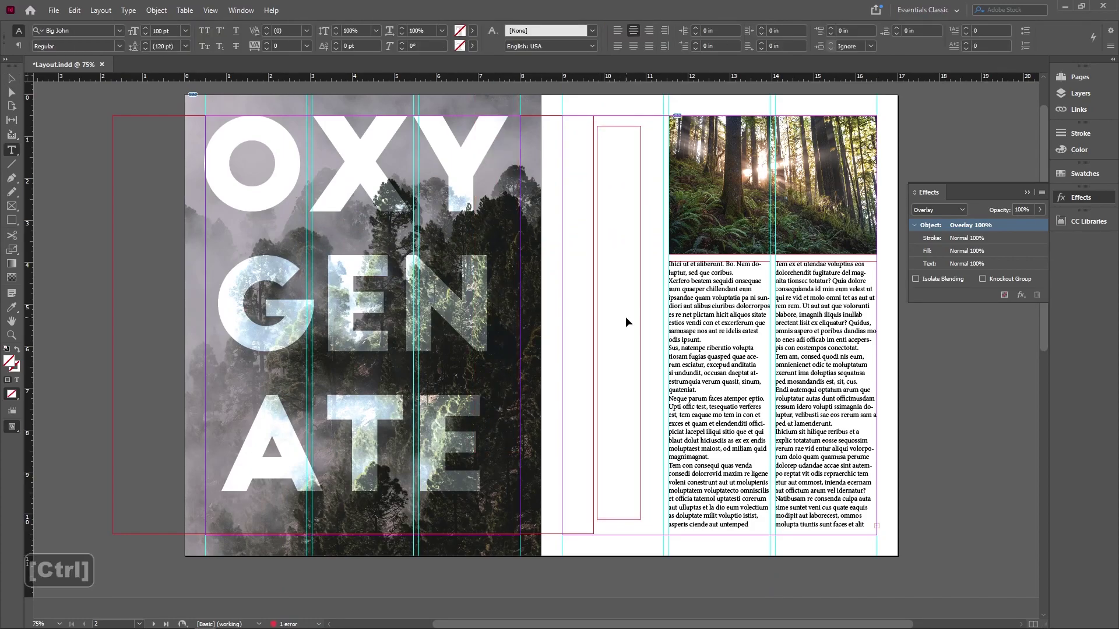
pyautogui.hotkey('ctrl', 'a')
pyautogui.click(472, 30)
pyautogui.click(381, 104)
pyautogui.press('Escape')
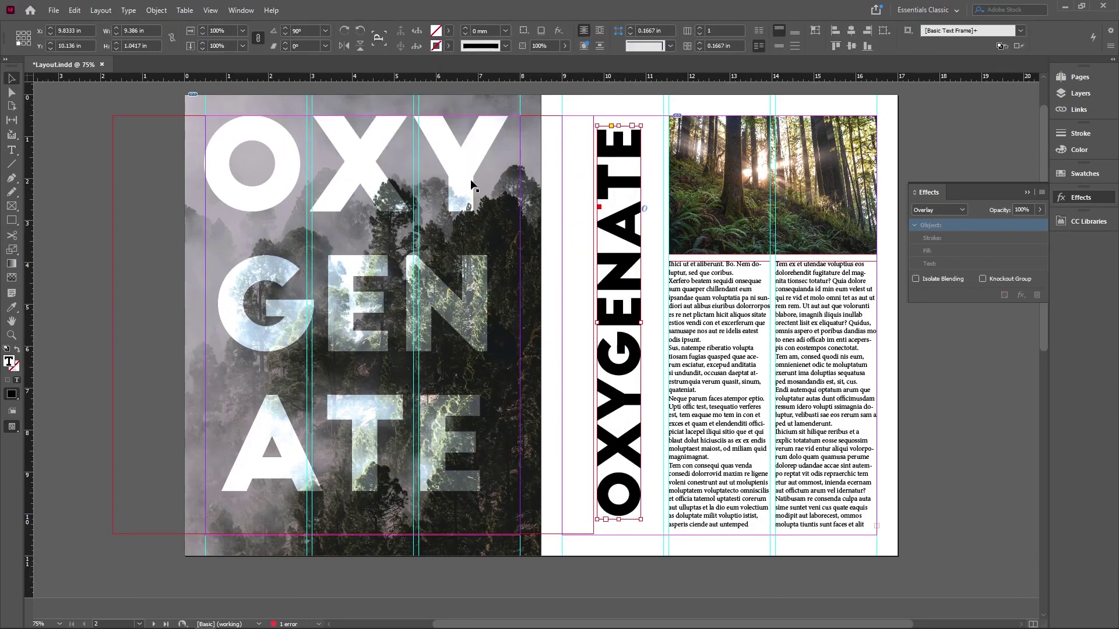
pyautogui.press('w')
pyautogui.press('w')
pyautogui.press('m')
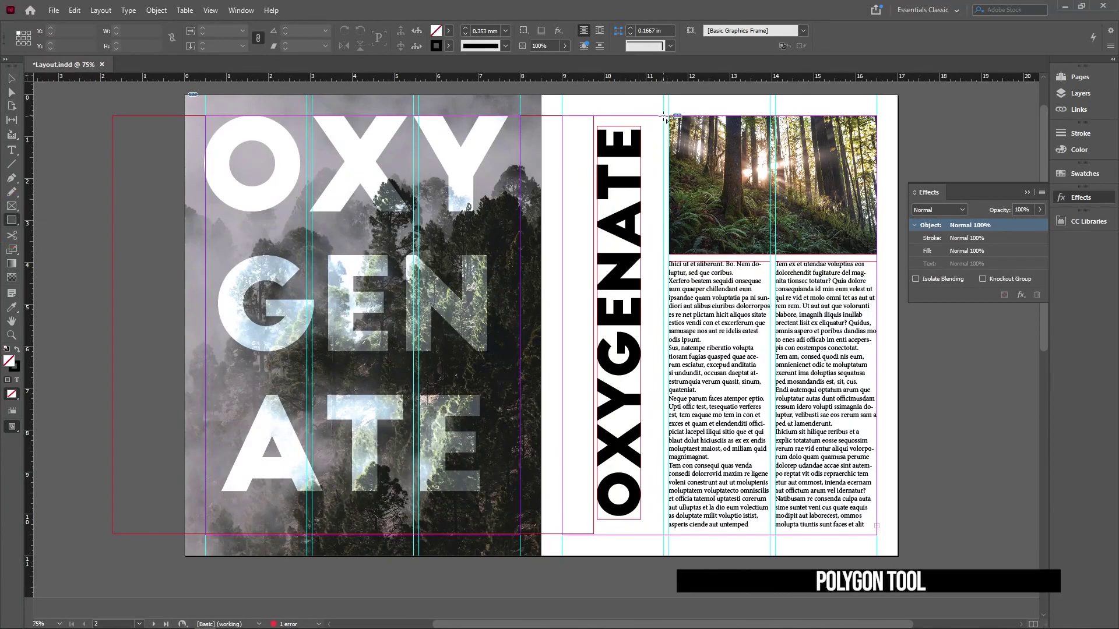
# - Draw a narrow, tall rectangle beside the headline, filled solid black with no stroke
pyautogui.moveTo(664, 116); pyautogui.dragTo(658, 535)
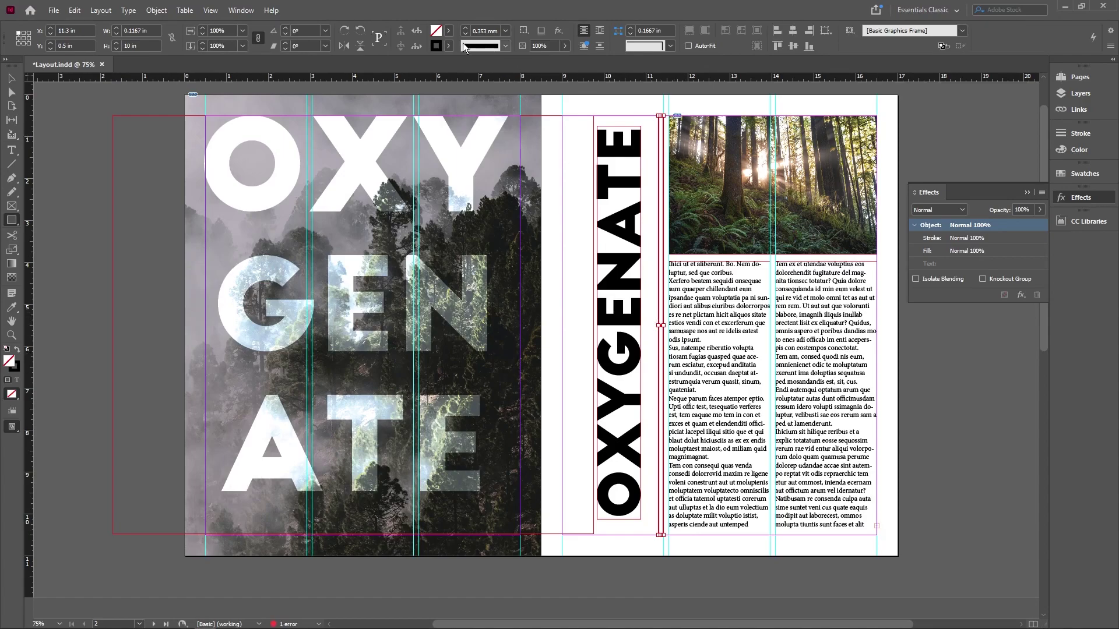
pyautogui.click(18, 349)
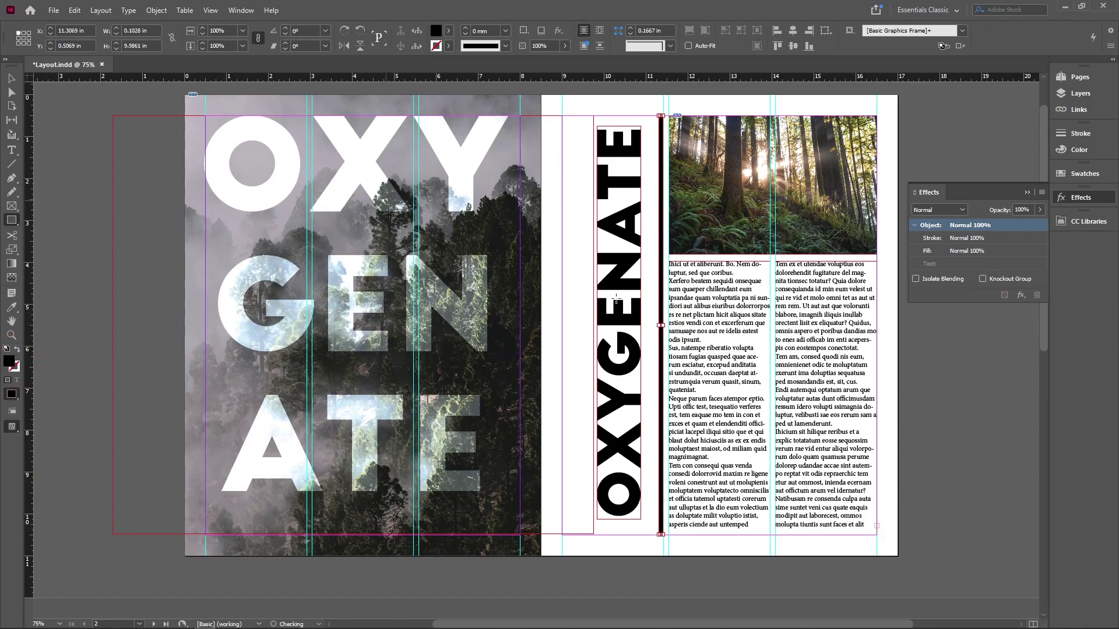
pyautogui.click(11, 78)
pyautogui.click(57, 128)
pyautogui.press('w')
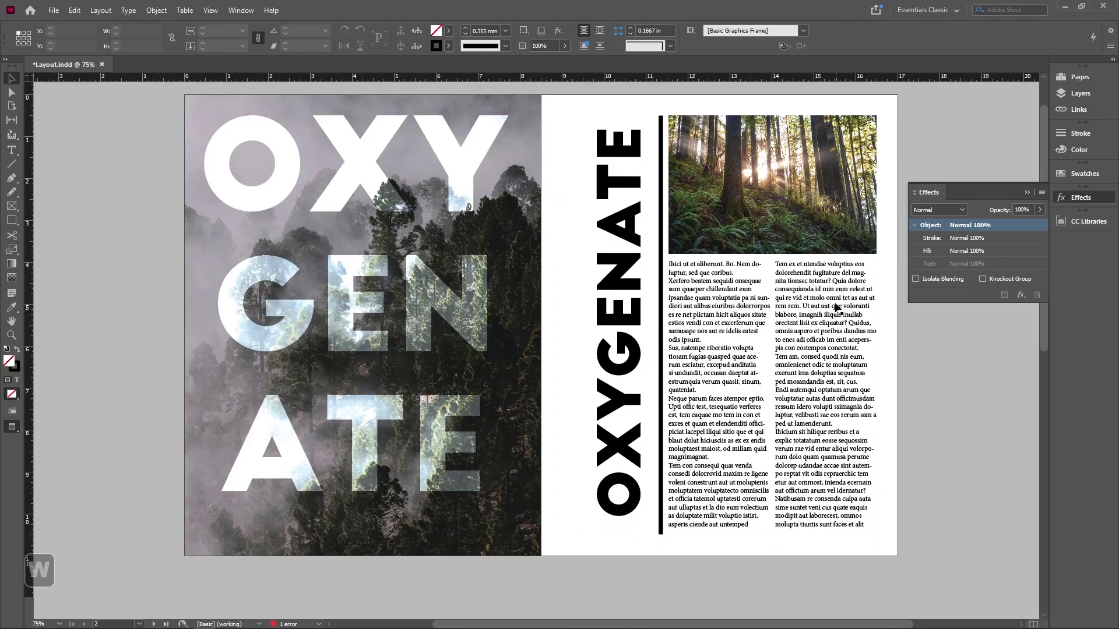
pyautogui.press('w')
# - Nudge the vertical OXYGENATE headline against the black bar and shift both into alignment
pyautogui.click(644, 323)
pyautogui.moveTo(645, 323); pyautogui.dragTo(657, 323)
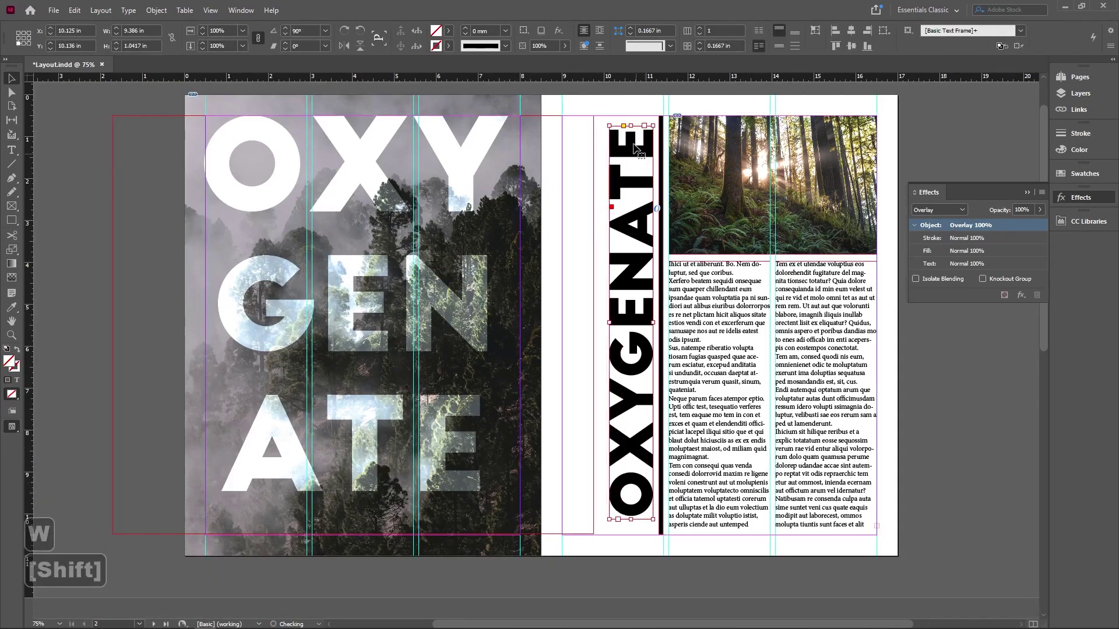
pyautogui.press('w')
pyautogui.press('w')
pyautogui.click(647, 239)
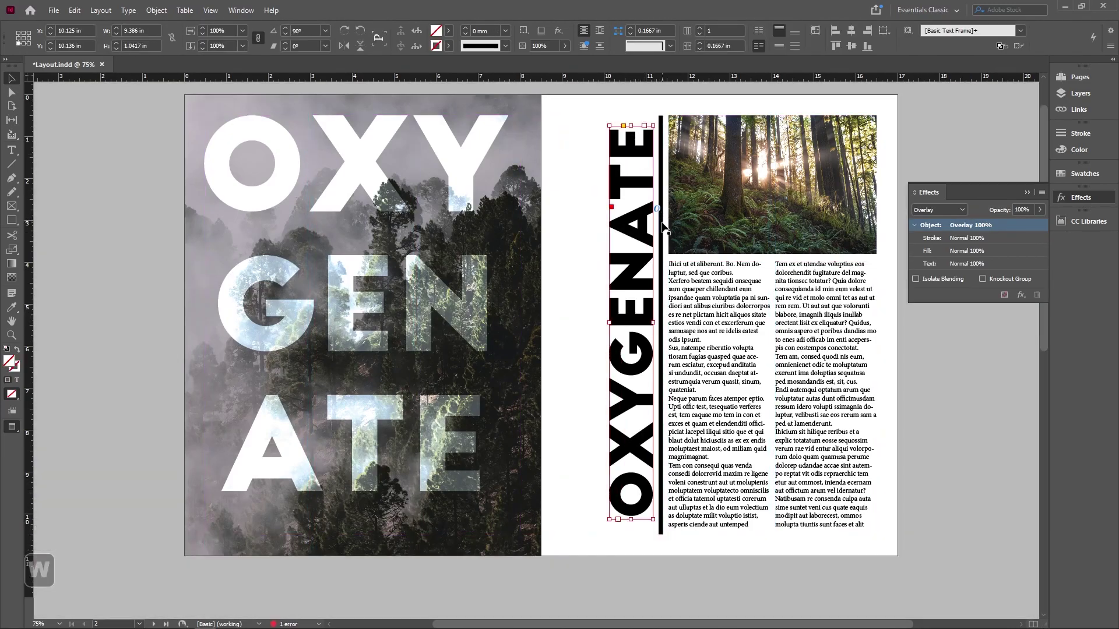
pyautogui.keyDown('shift'); pyautogui.click(663, 228); pyautogui.keyUp('shift')
pyautogui.moveTo(663, 228); pyautogui.dragTo(655, 263)
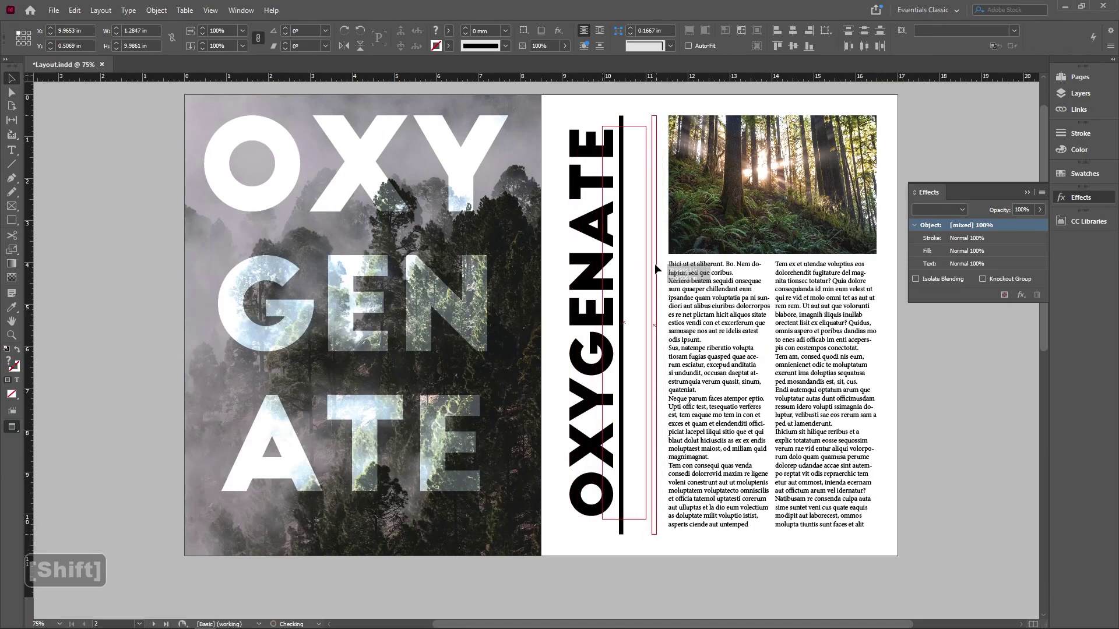
pyautogui.click(704, 95)
pyautogui.keyDown('shift'); pyautogui.click(619, 262); pyautogui.keyUp('shift')
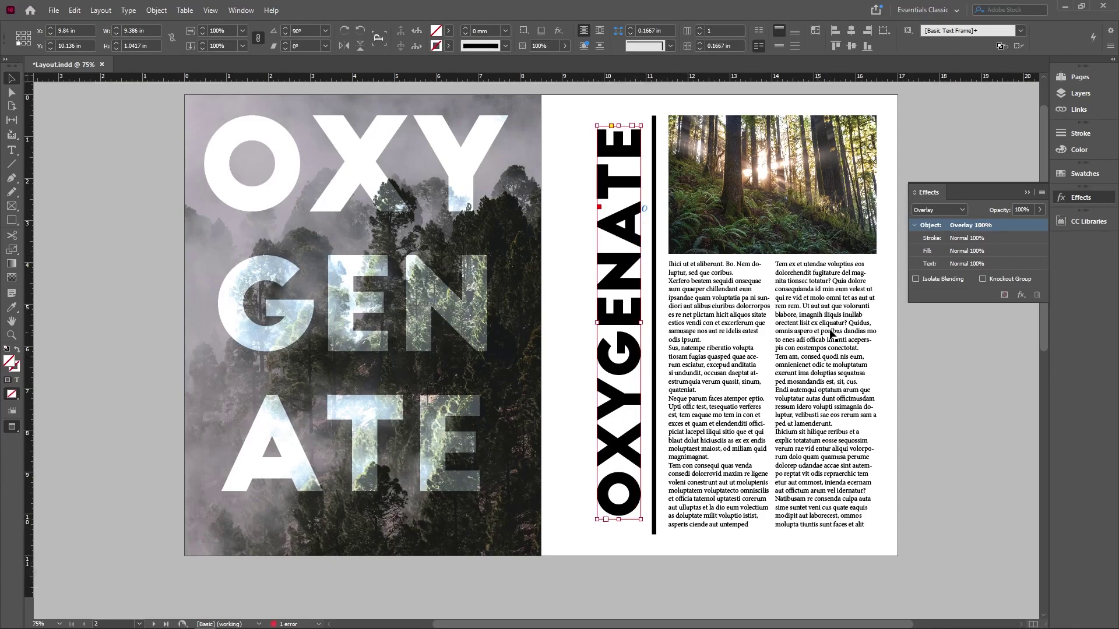
pyautogui.click(931, 336)
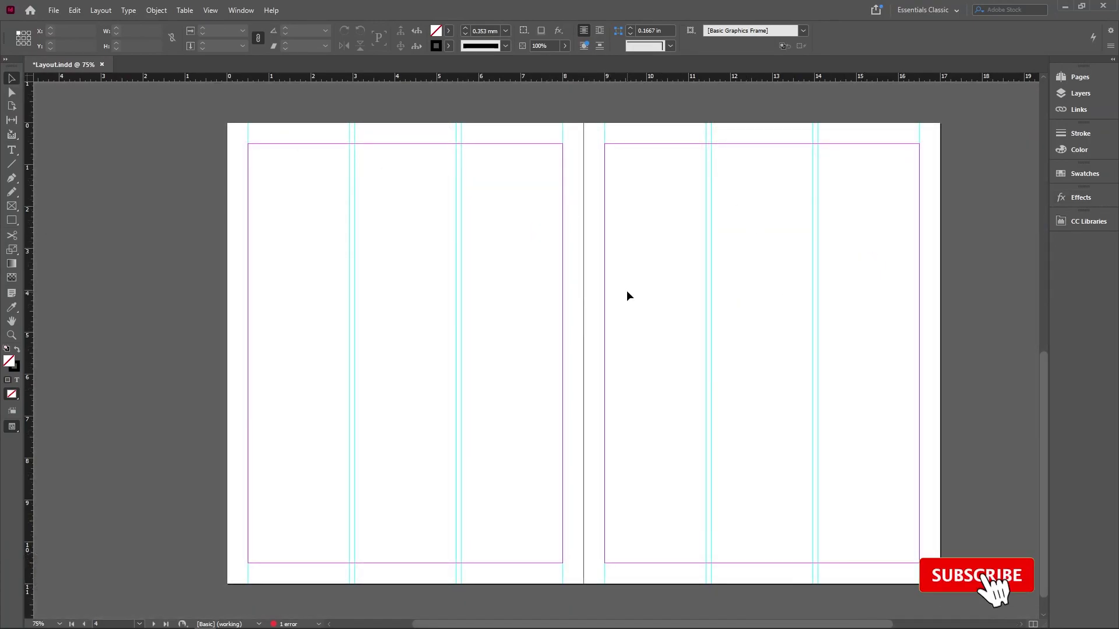
# - Place the red-sky city street photo from the left page's top-left corner, filling the 8.5 × 11 in page
pyautogui.scroll(4, 627, 296)
pyautogui.scroll(-3, 559, 339)
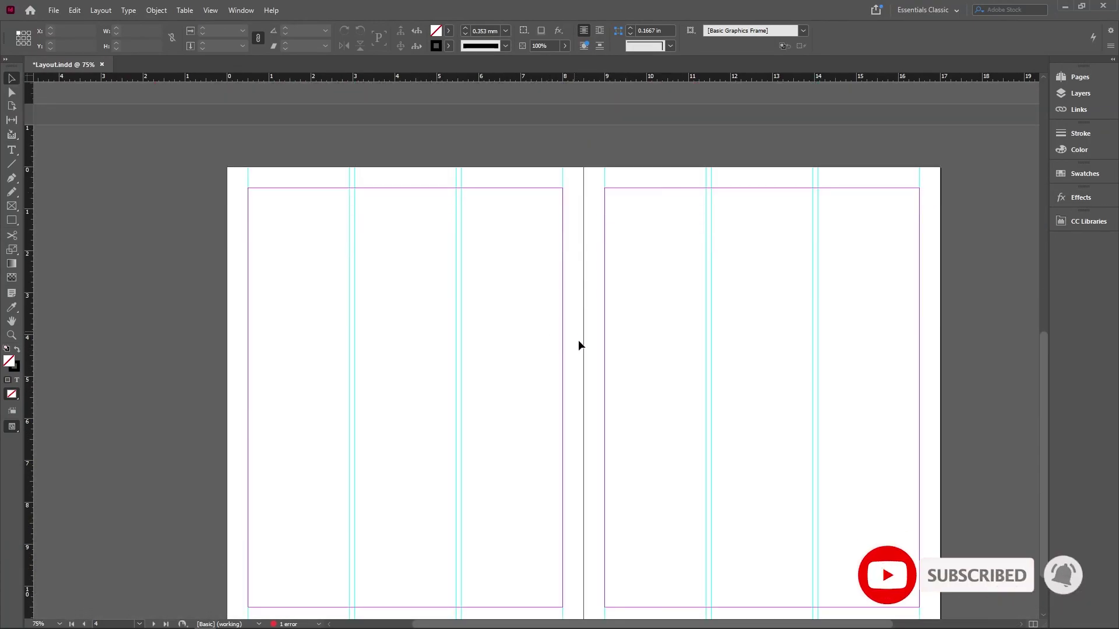
pyautogui.scroll(-1, 737, 384)
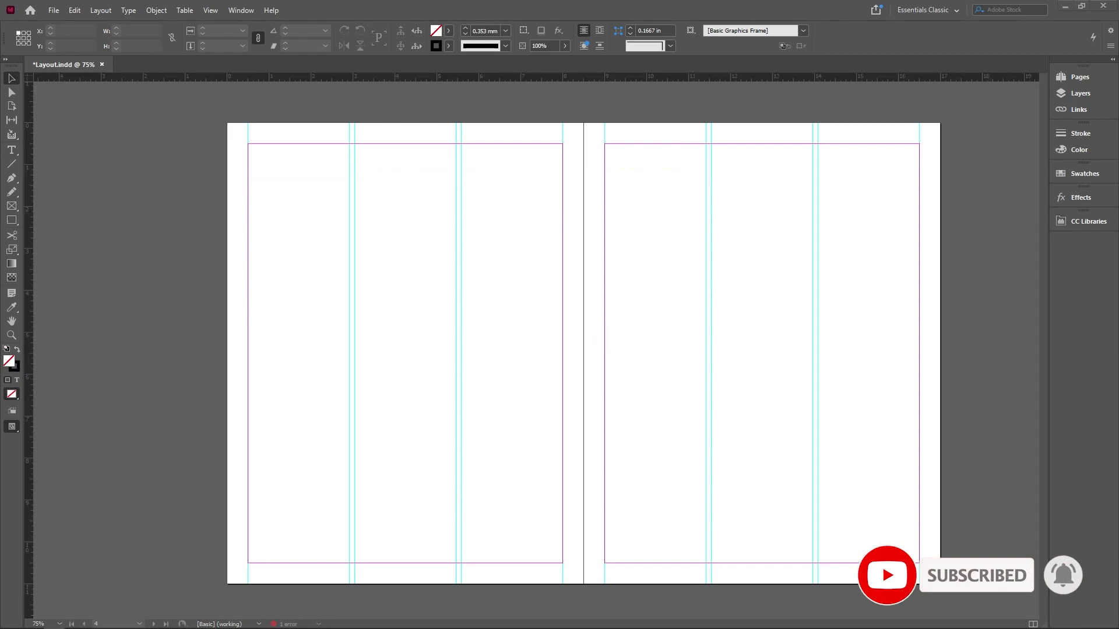
pyautogui.press('Return')
pyautogui.moveTo(228, 122); pyautogui.dragTo(606, 585)
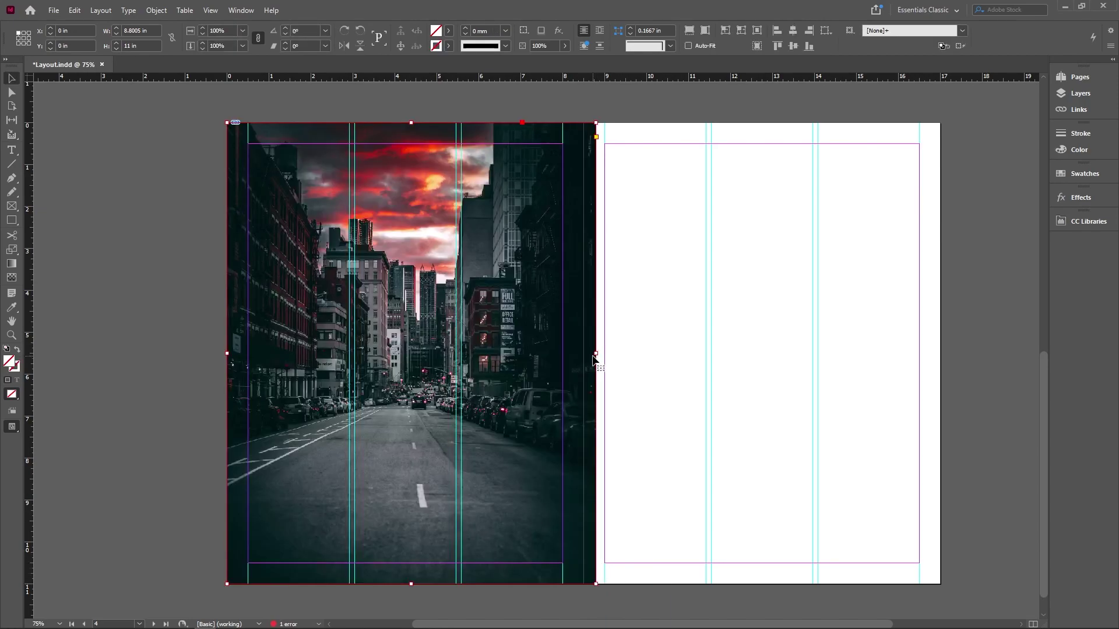
pyautogui.moveTo(595, 357); pyautogui.dragTo(584, 353)
pyautogui.scroll(10, 627, 374)
pyautogui.scroll(2, 573, 308)
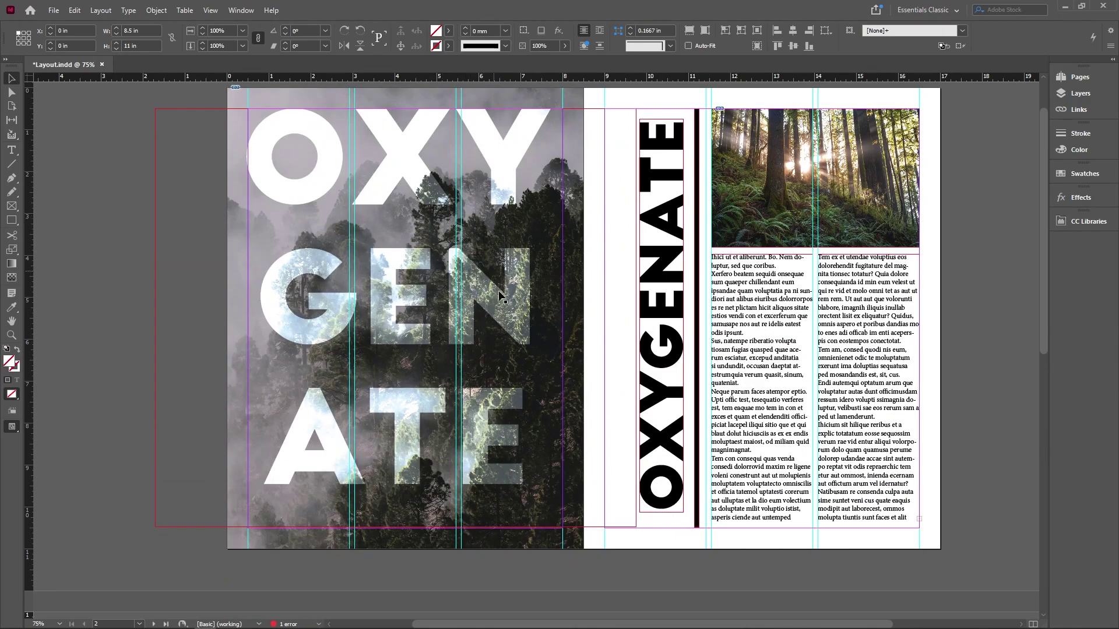
pyautogui.scroll(-12, 519, 330)
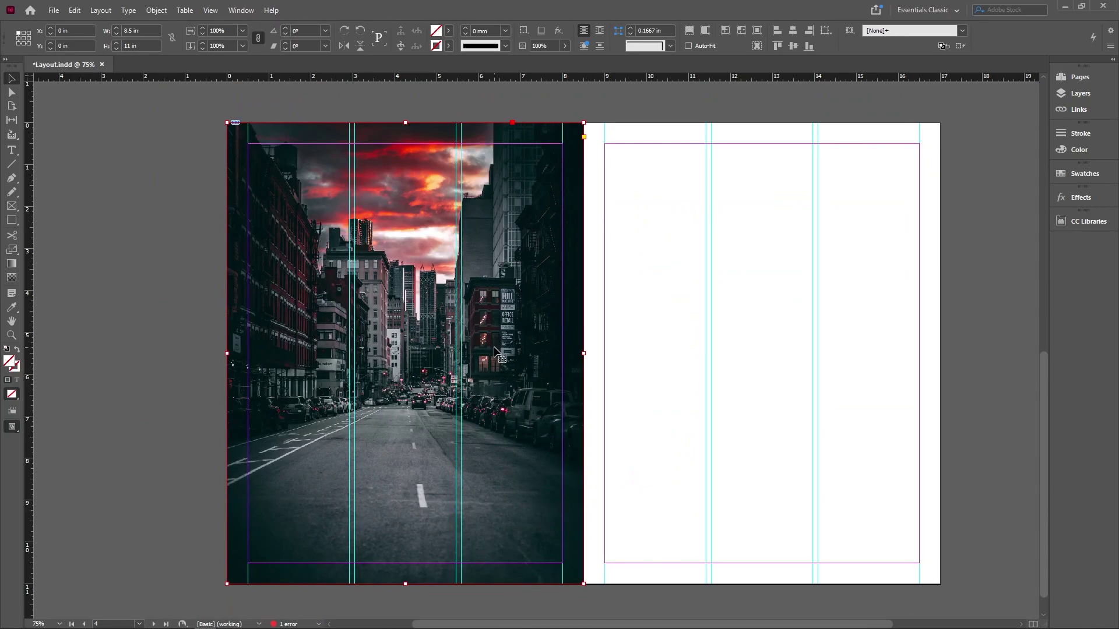
pyautogui.scroll(6, 658, 330)
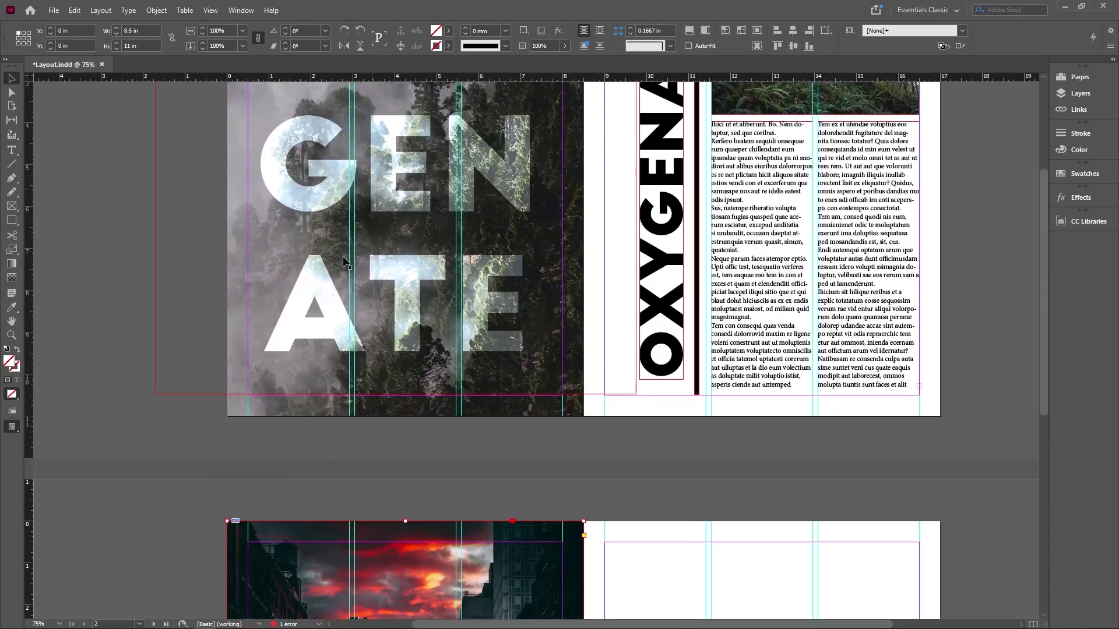
pyautogui.scroll(-5, 443, 235)
# - Copy the OXYGENATE headline from page 2 and paste it in place over the city photo
pyautogui.click(639, 309)
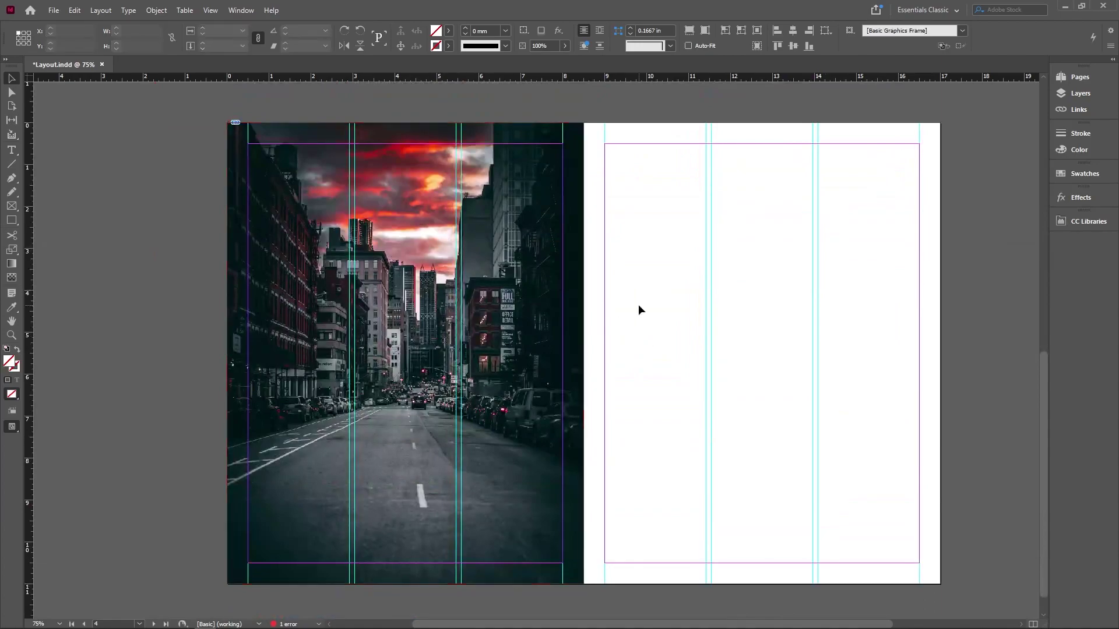
pyautogui.scroll(4, 639, 309)
pyautogui.click(492, 260)
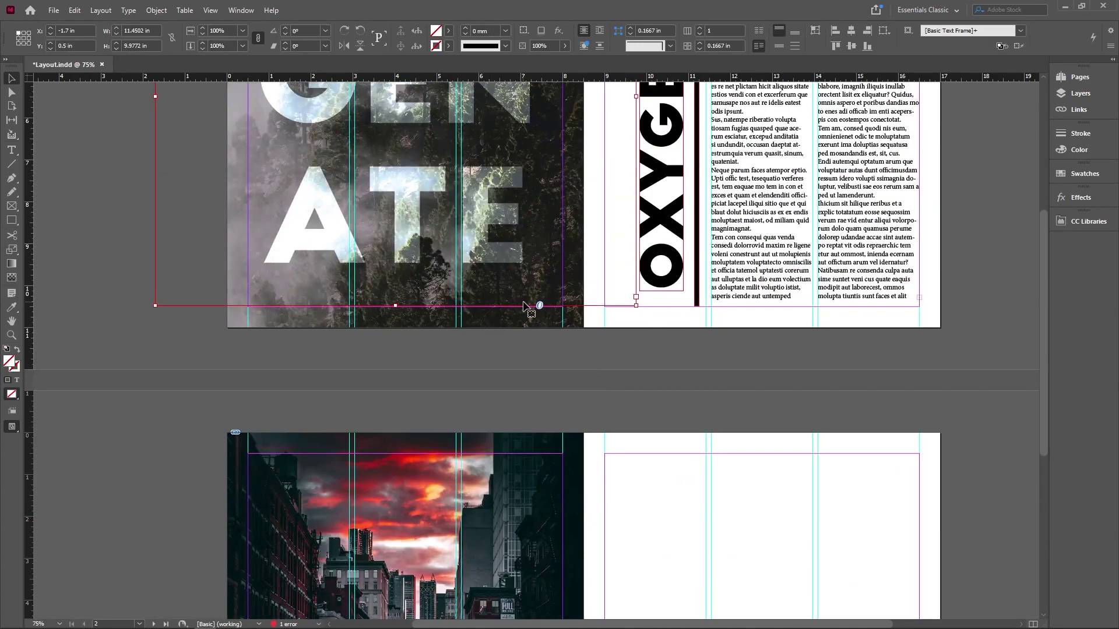
pyautogui.scroll(4, 522, 306)
pyautogui.hotkey('ctrl', 'c')
pyautogui.scroll(-6, 594, 343)
pyautogui.rightClick(634, 323)
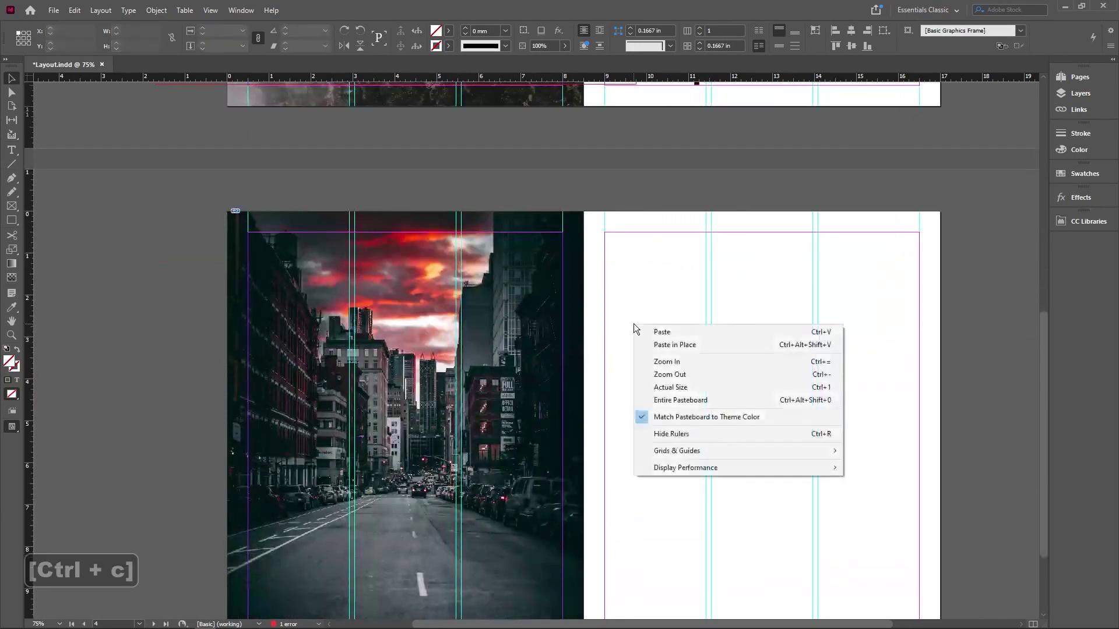
pyautogui.click(672, 344)
pyautogui.scroll(-2, 718, 328)
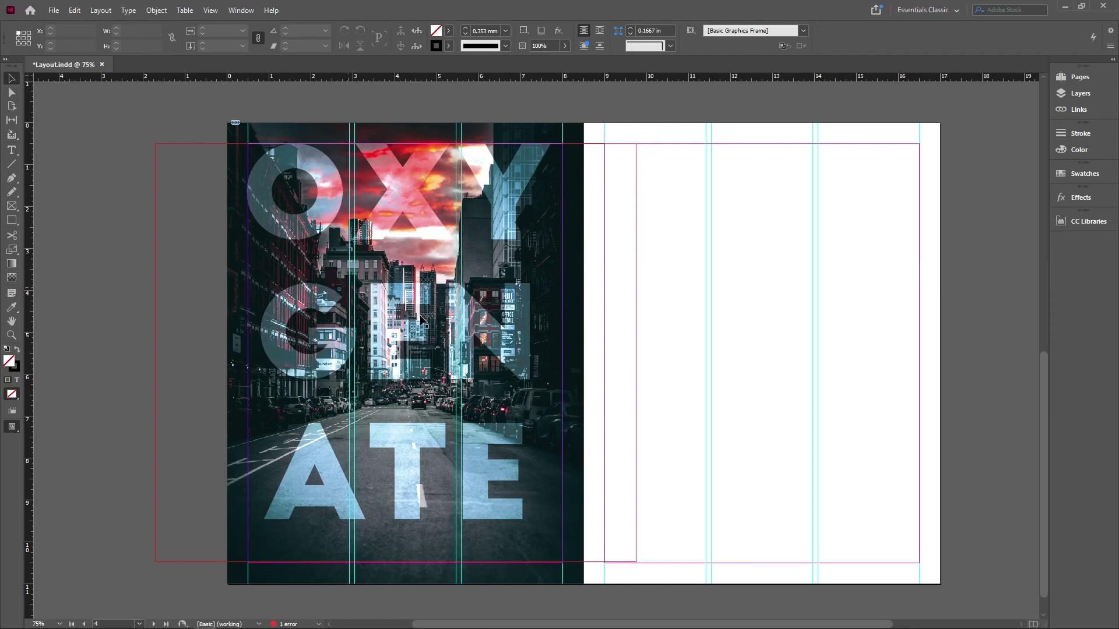
# - Replace the pasted headline's text with BEA, UTI and FUL on three separate lines
pyautogui.doubleClick(449, 325)
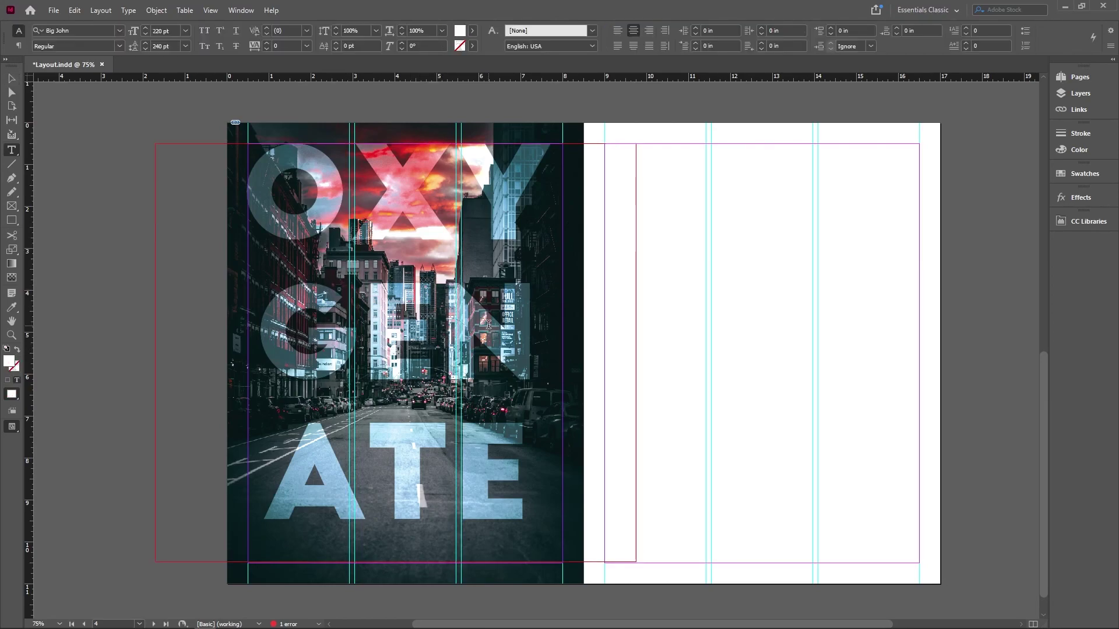
pyautogui.hotkey('ctrl', 'a')
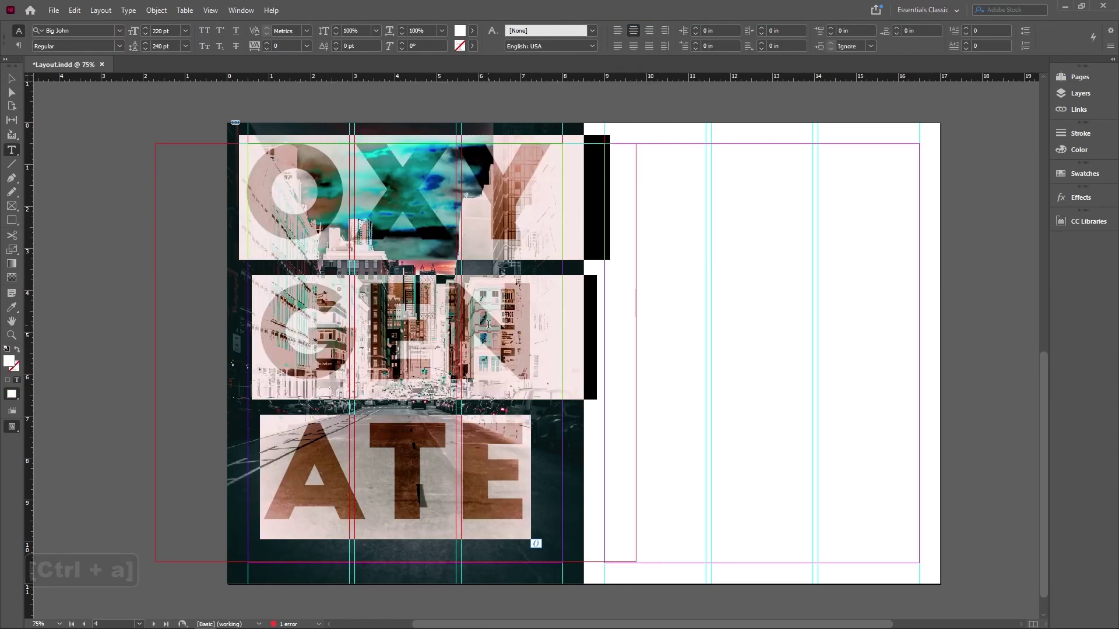
pyautogui.write('BEAU')
pyautogui.press('BackSpace')
pyautogui.press('Return')
pyautogui.write('UTI')
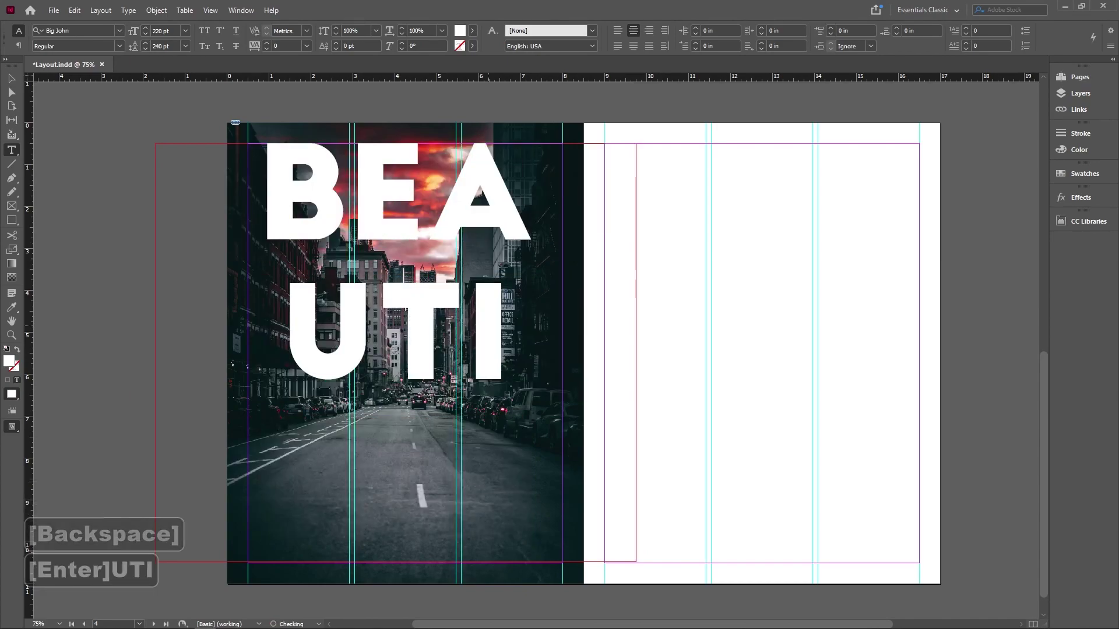
pyautogui.press('Return')
pyautogui.write('FUL')
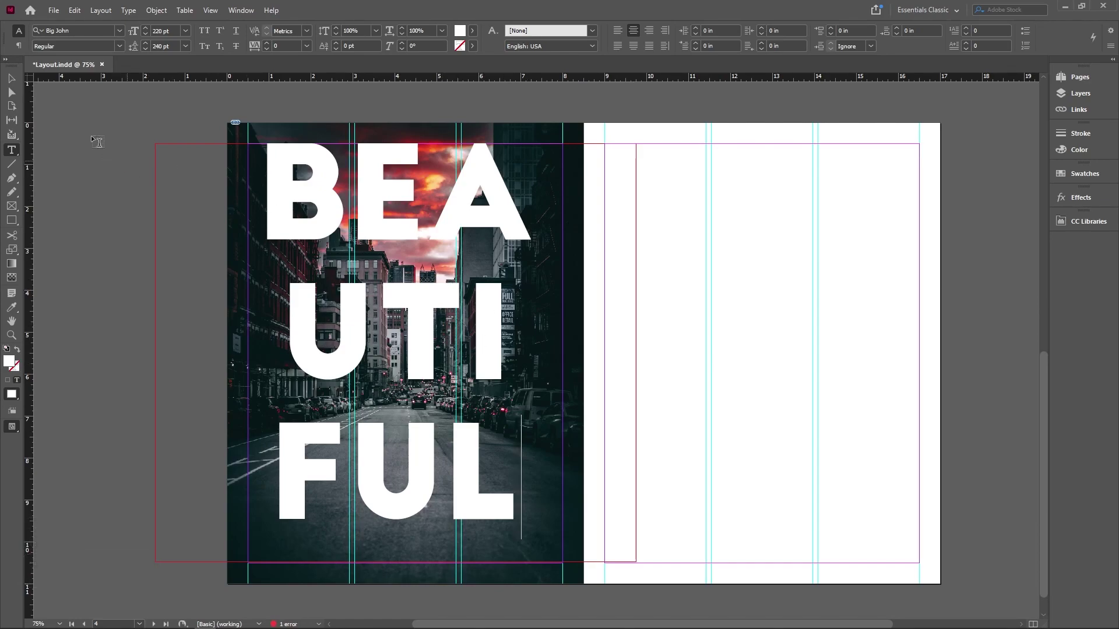
pyautogui.press('Escape')
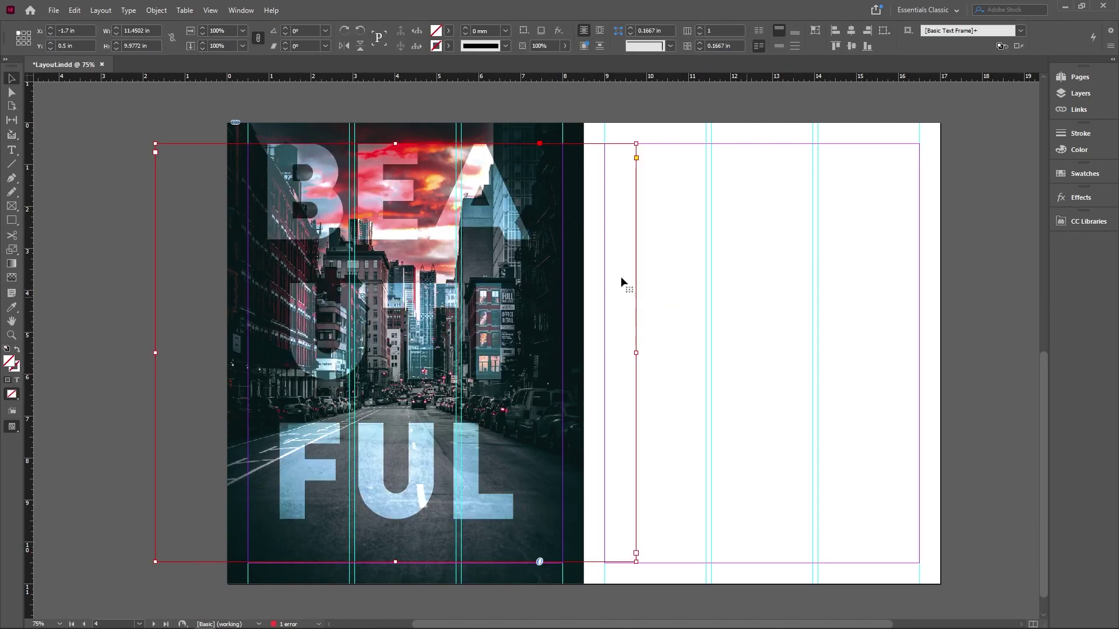
pyautogui.doubleClick(585, 274)
pyautogui.hotkey('ctrl', 'a')
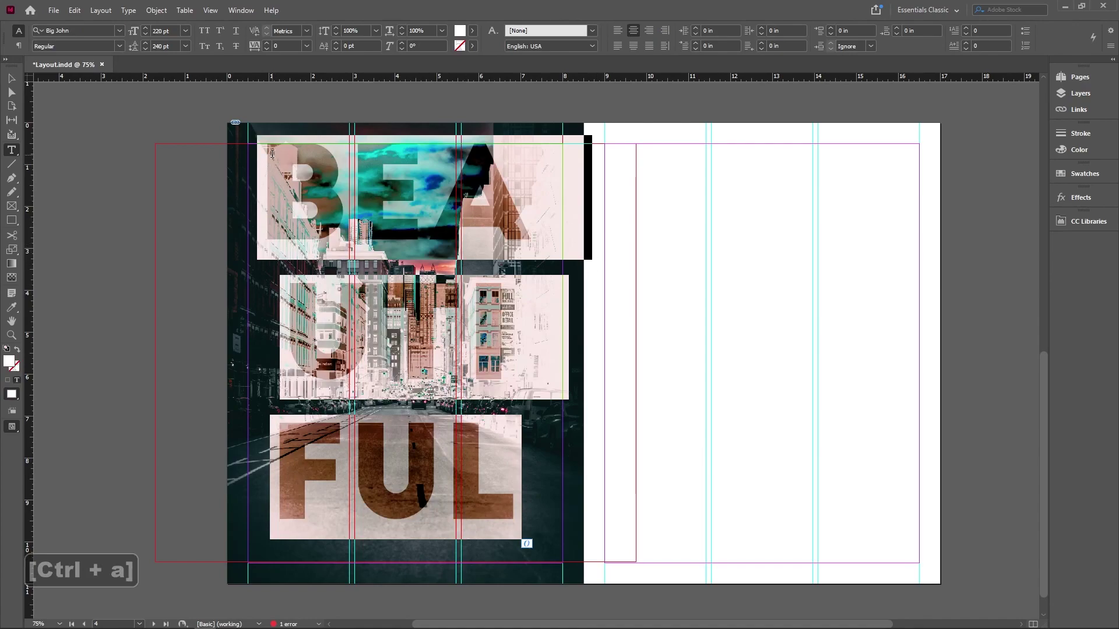
pyautogui.press('Escape')
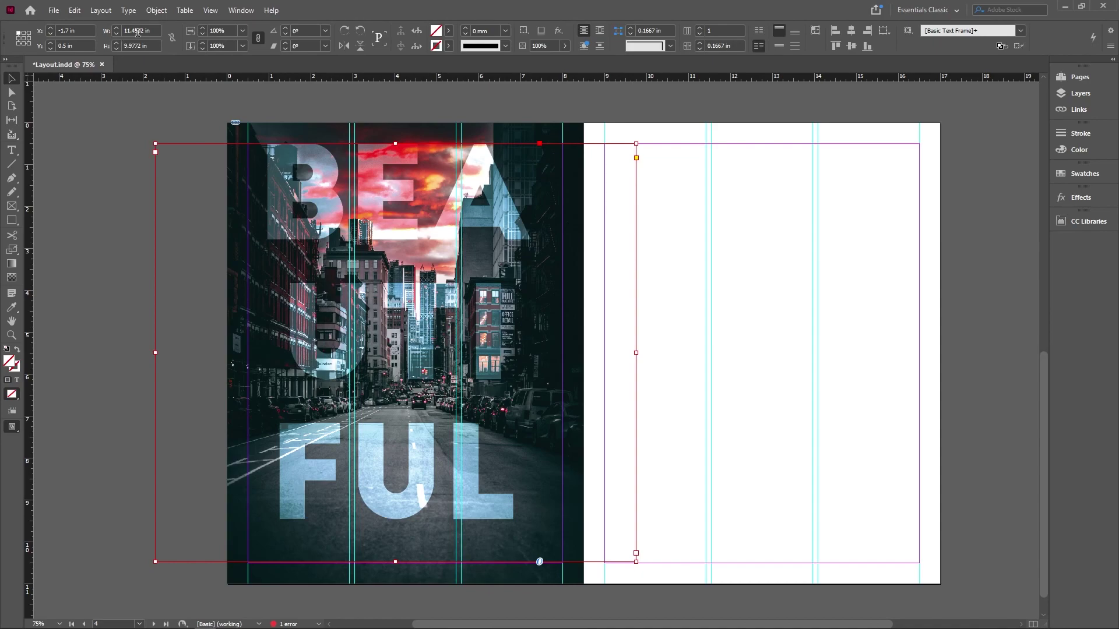
# - Convert the BEAUTIFUL text to outlines and ungroup the letter shapes
pyautogui.click(130, 11)
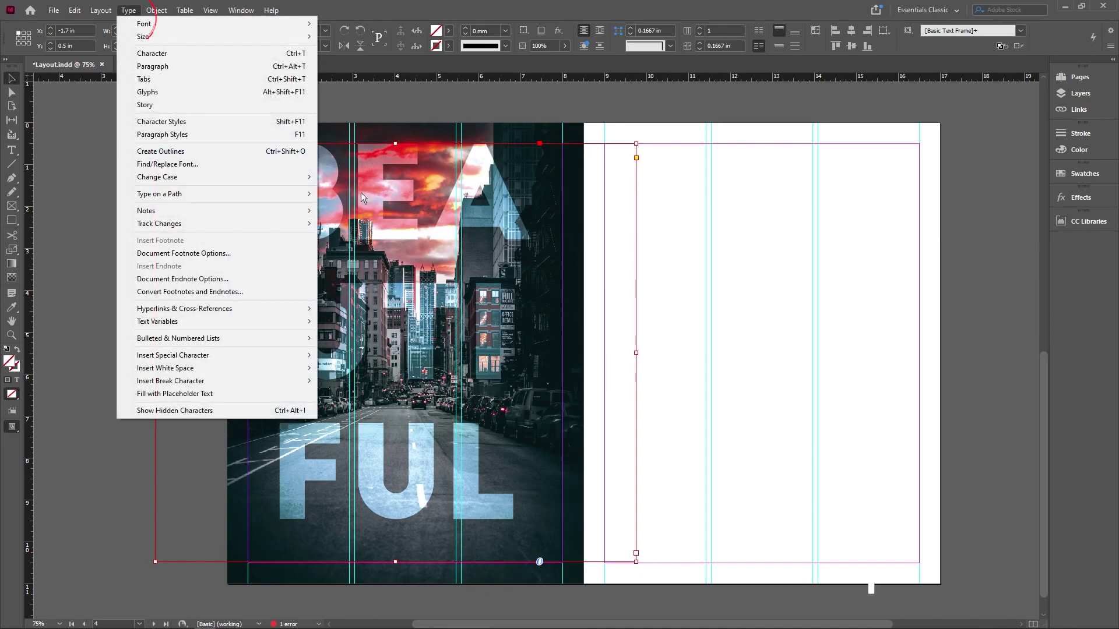
pyautogui.click(212, 153)
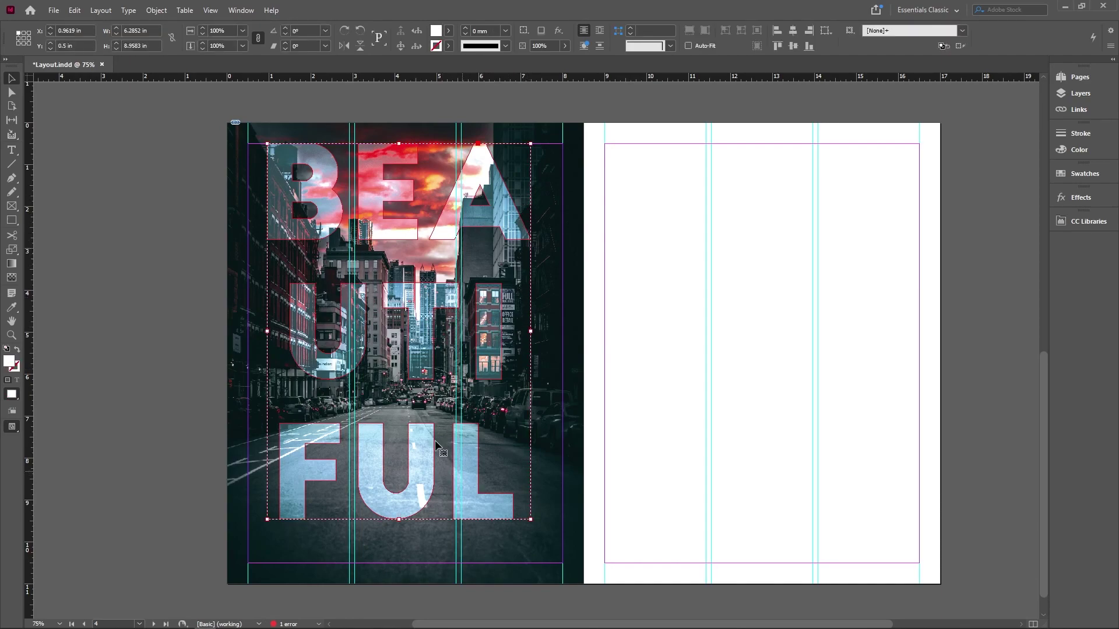
pyautogui.rightClick(495, 324)
pyautogui.click(617, 456)
# - Select the BEA, UTI and FUL rows in turn, then the full-page city photo behind them
pyautogui.click(691, 368)
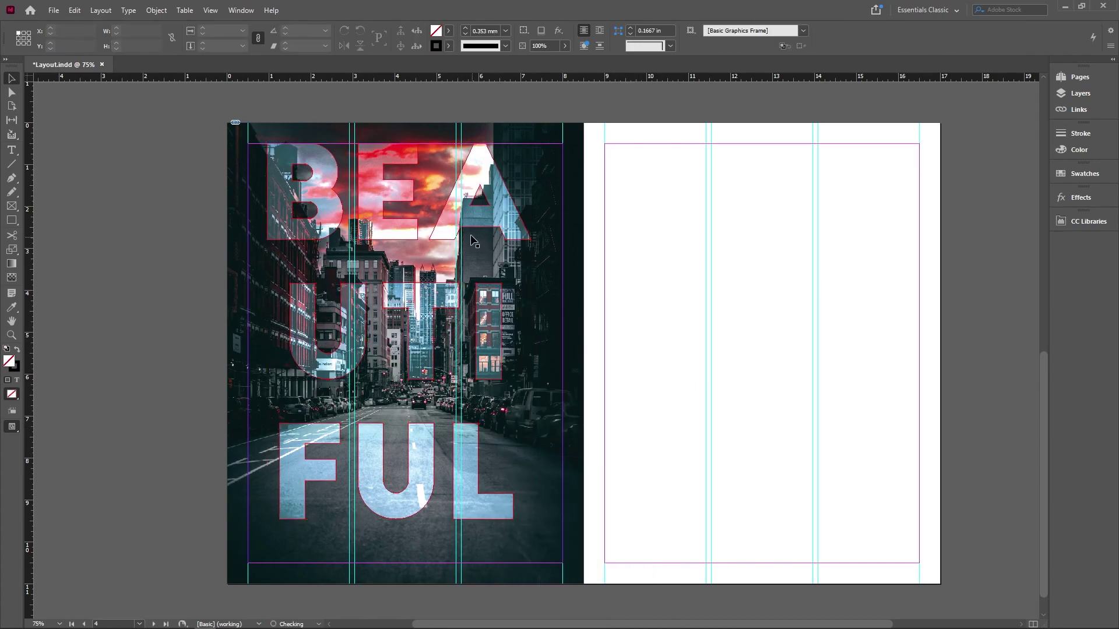
pyautogui.click(542, 236)
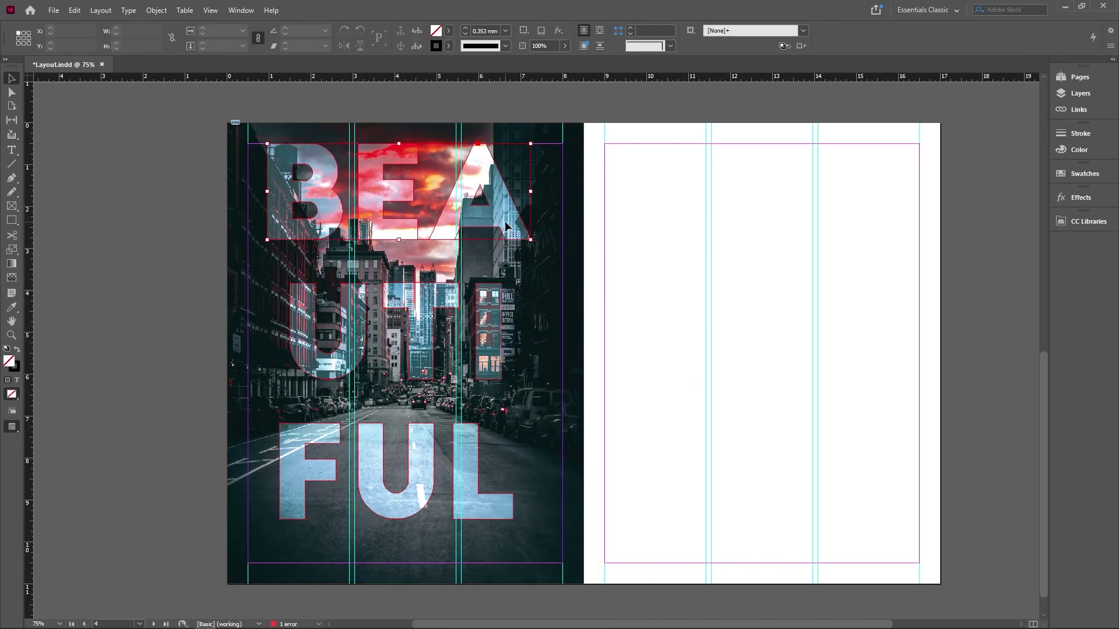
pyautogui.click(431, 304)
pyautogui.click(417, 442)
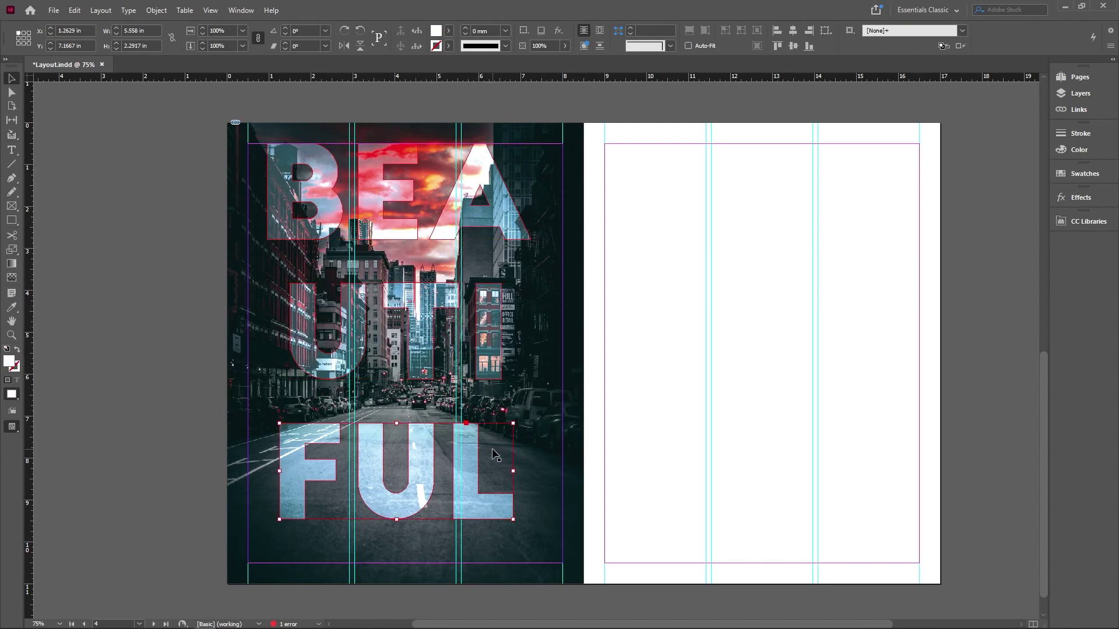
pyautogui.click(665, 412)
pyautogui.click(563, 363)
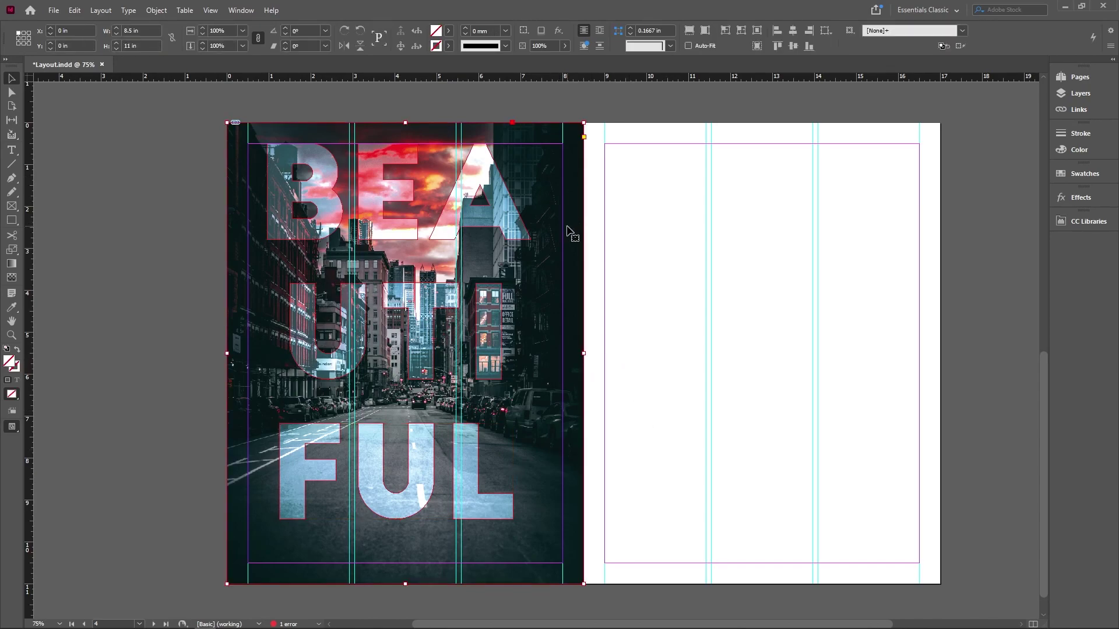
pyautogui.press('ctrl')
# - Cut the city photo and paste it into the BEA, UTI and FUL letter shapes in turn
pyautogui.hotkey('ctrl', 'x')
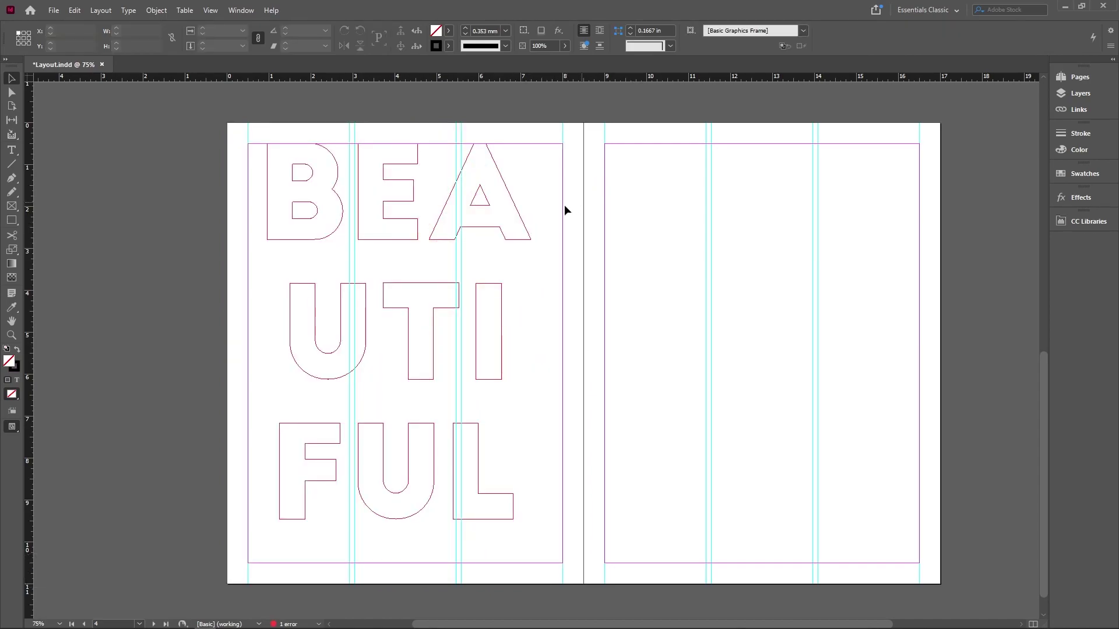
pyautogui.rightClick(512, 203)
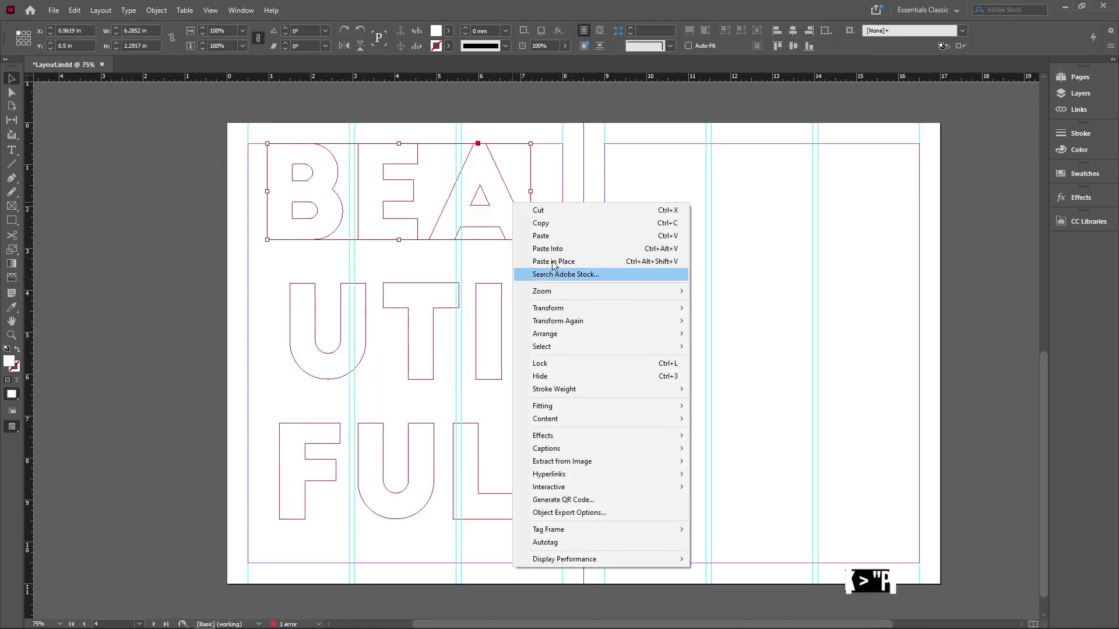
pyautogui.click(582, 248)
pyautogui.click(585, 300)
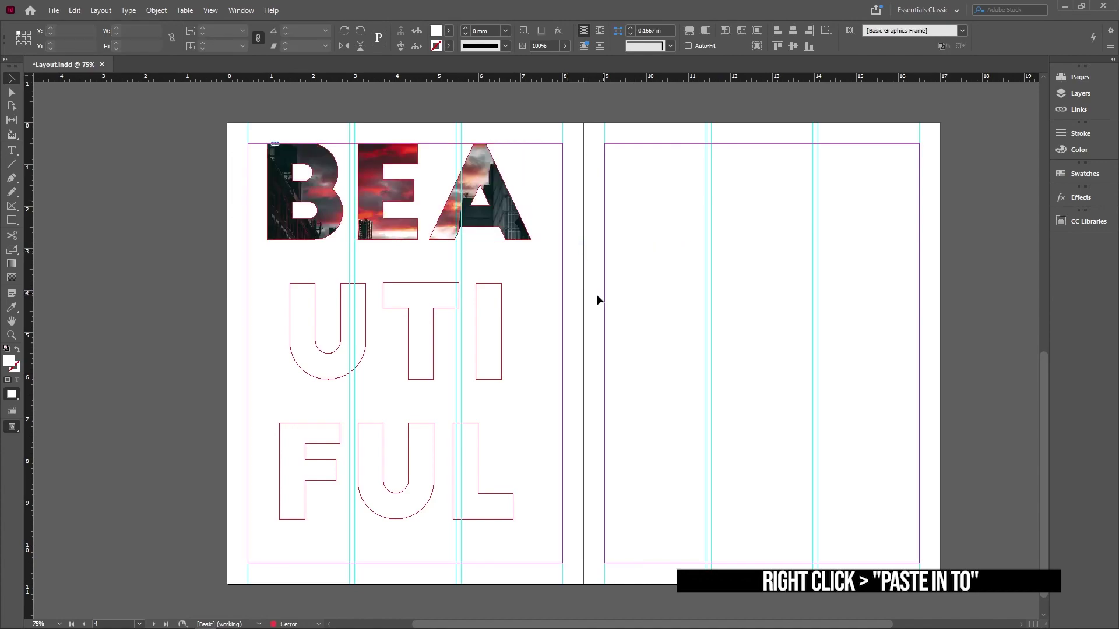
pyautogui.click(502, 310)
pyautogui.rightClick(502, 307)
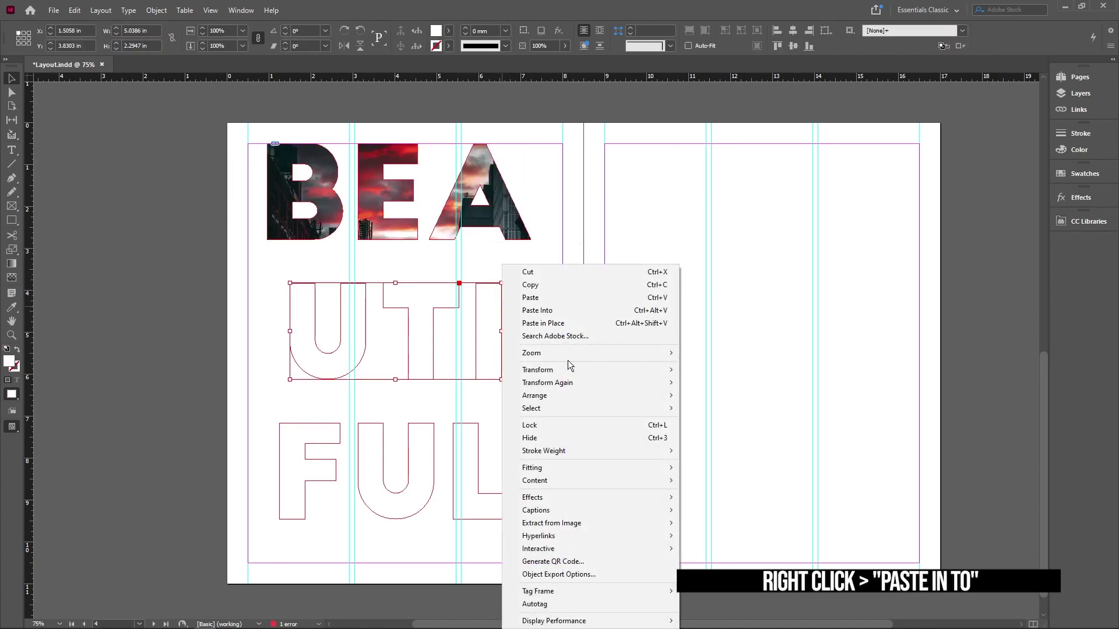
pyautogui.click(563, 315)
pyautogui.click(569, 436)
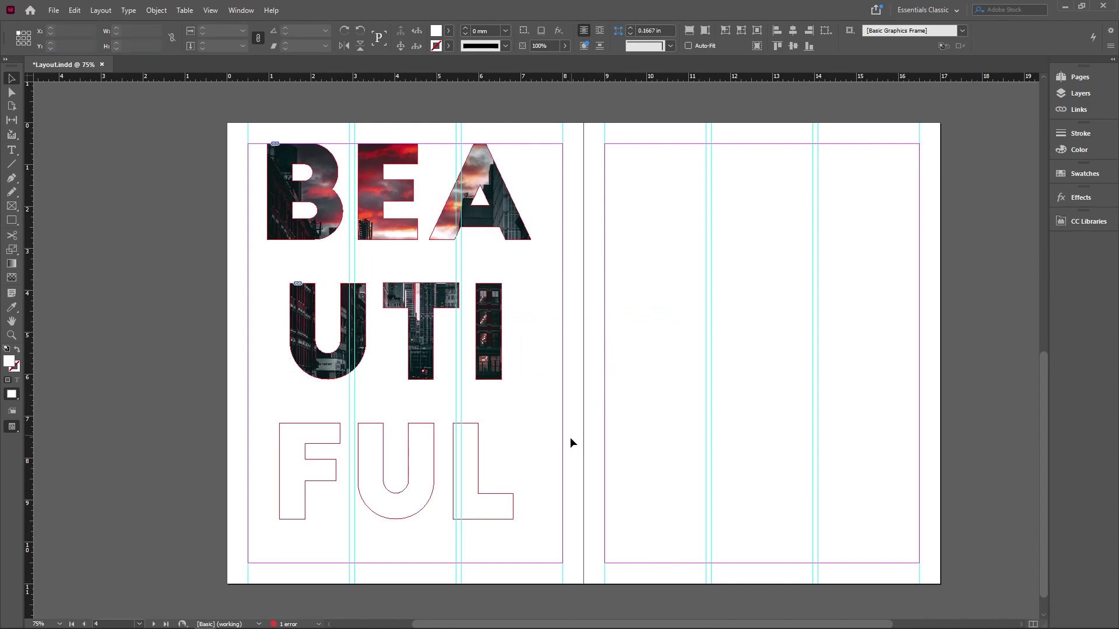
pyautogui.click(476, 455)
pyautogui.rightClick(476, 456)
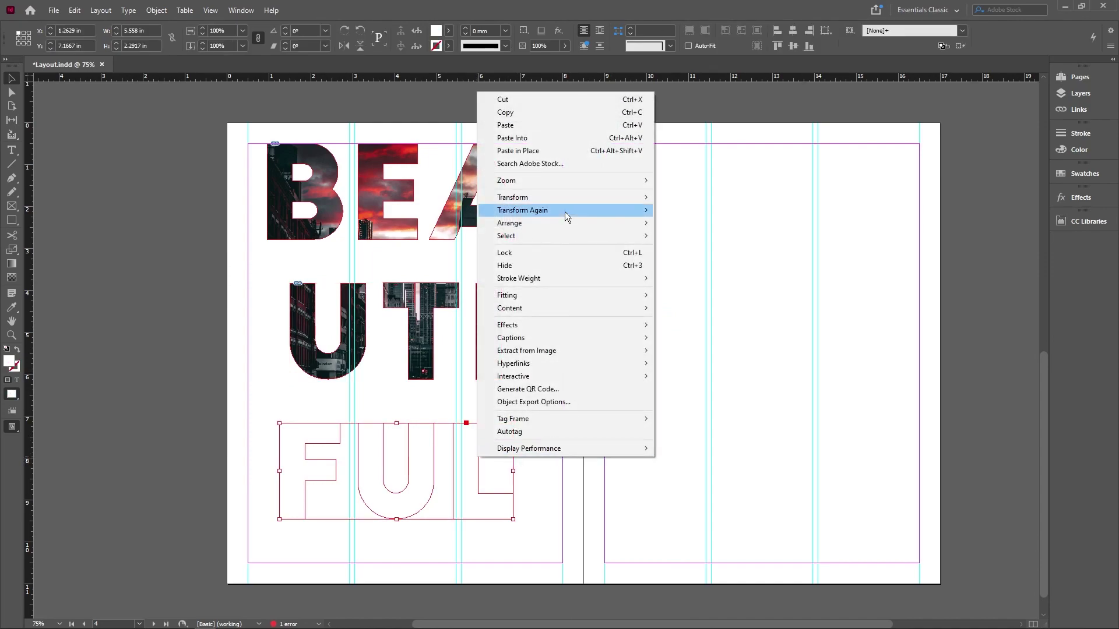
pyautogui.click(553, 138)
pyautogui.click(626, 309)
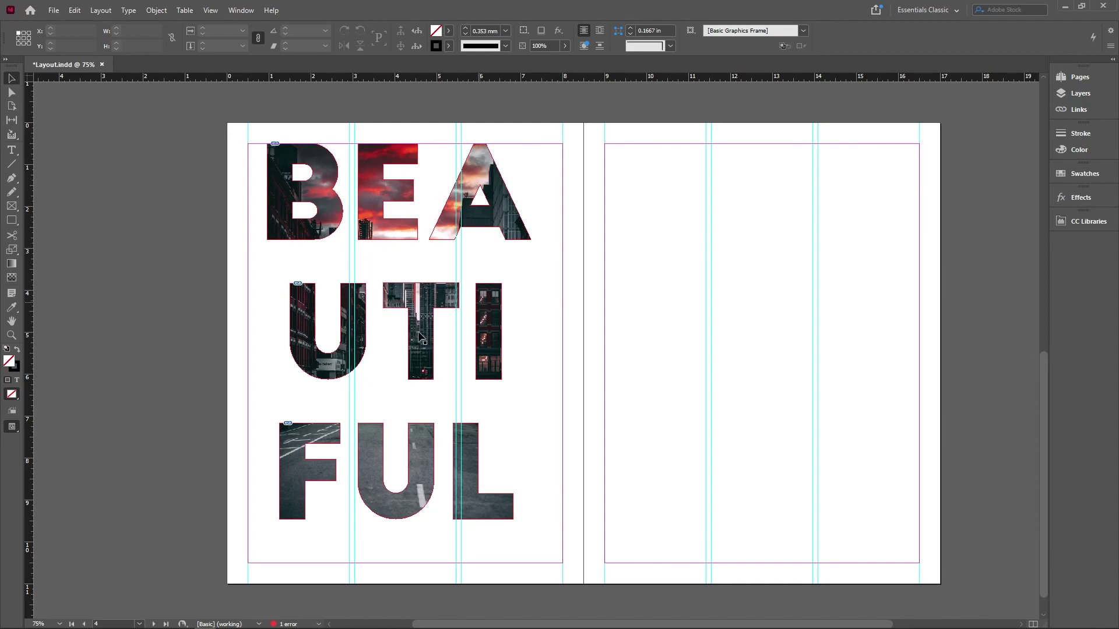
# - Paste the street photo back in its original place and send it to the back, behind the letters
pyautogui.rightClick(541, 348)
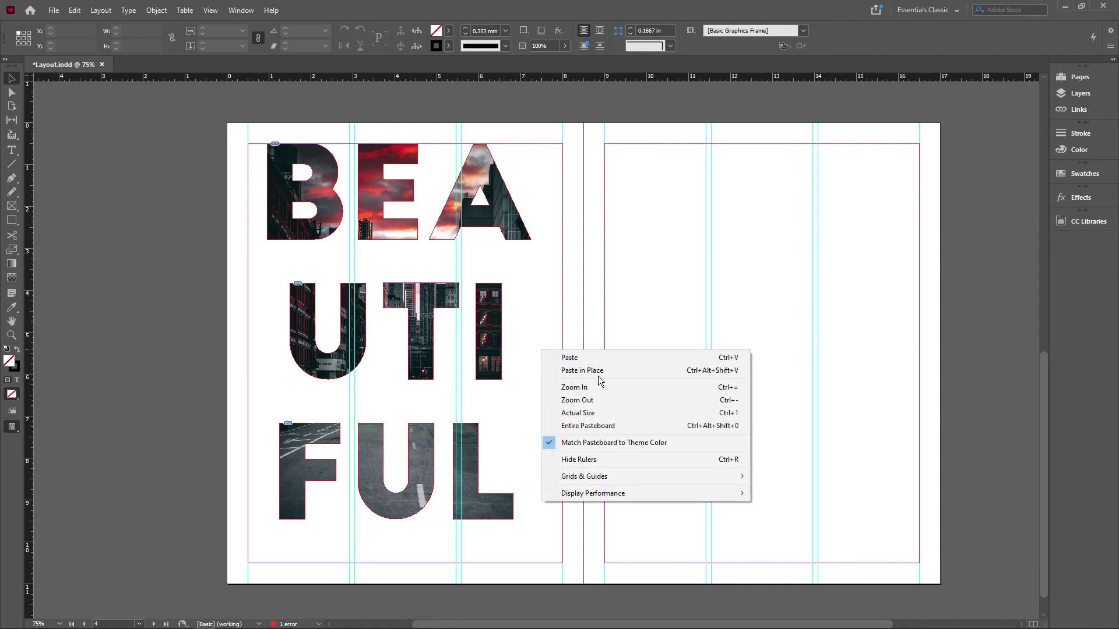
pyautogui.click(598, 372)
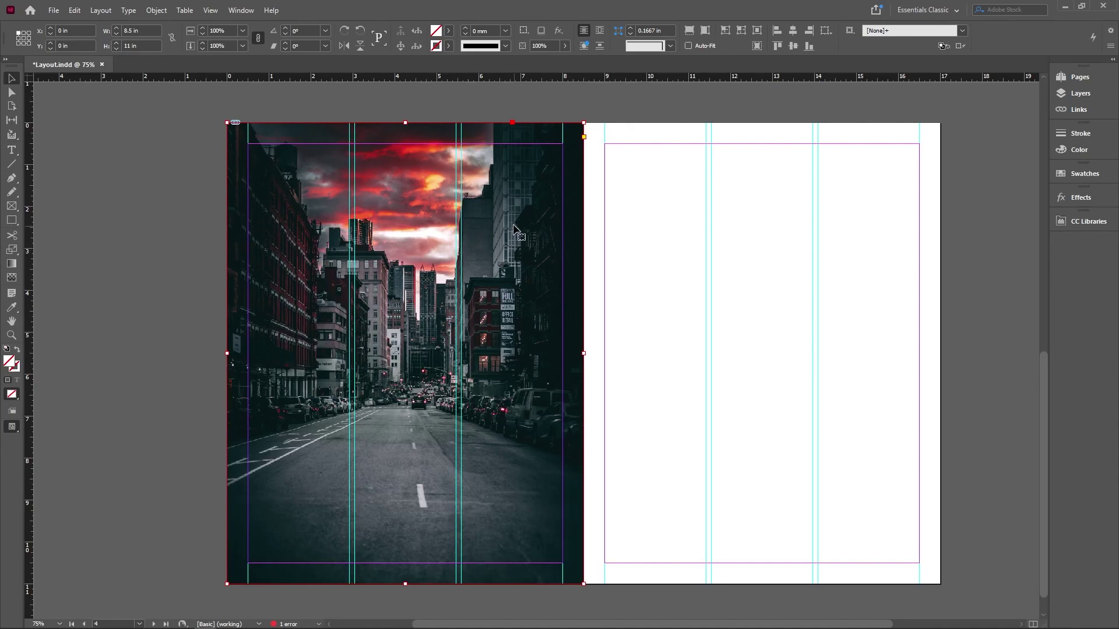
pyautogui.rightClick(566, 252)
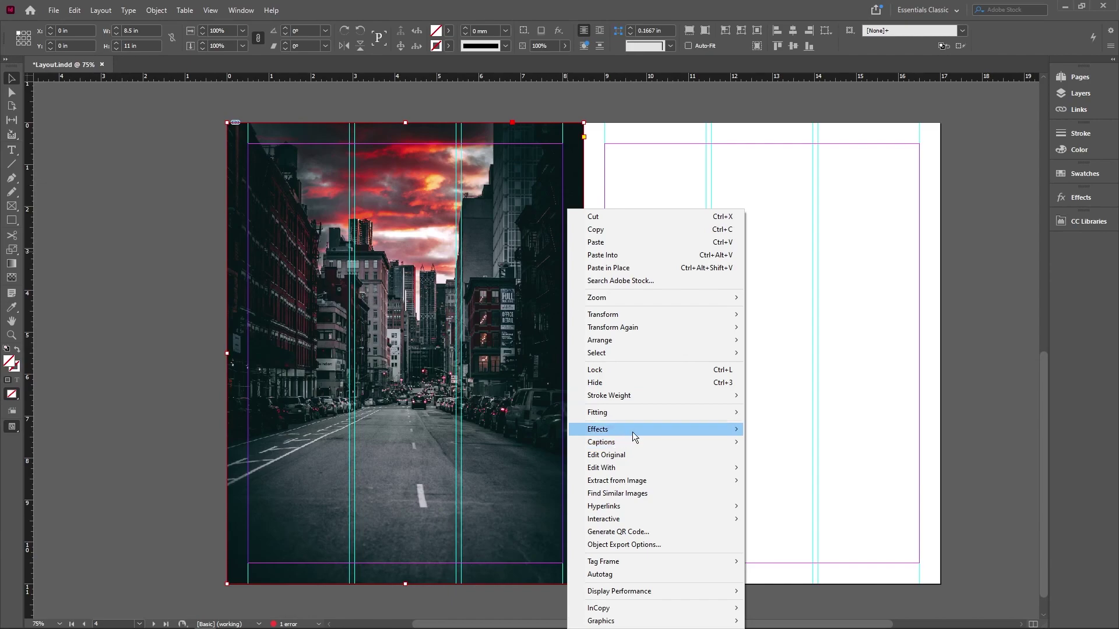
pyautogui.moveTo(673, 340)
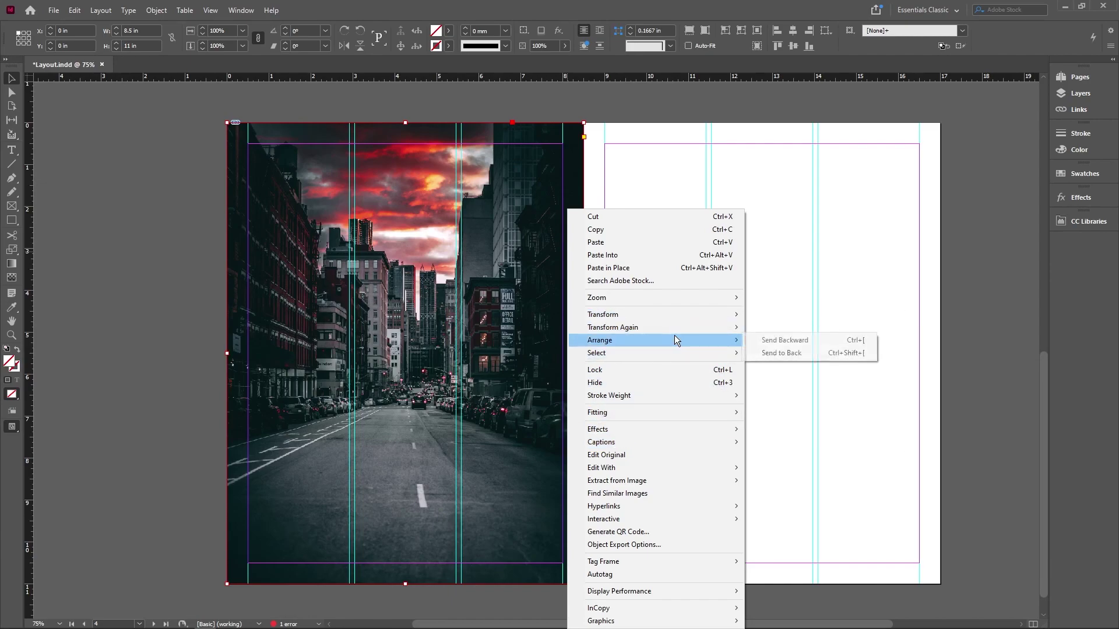
pyautogui.click(788, 353)
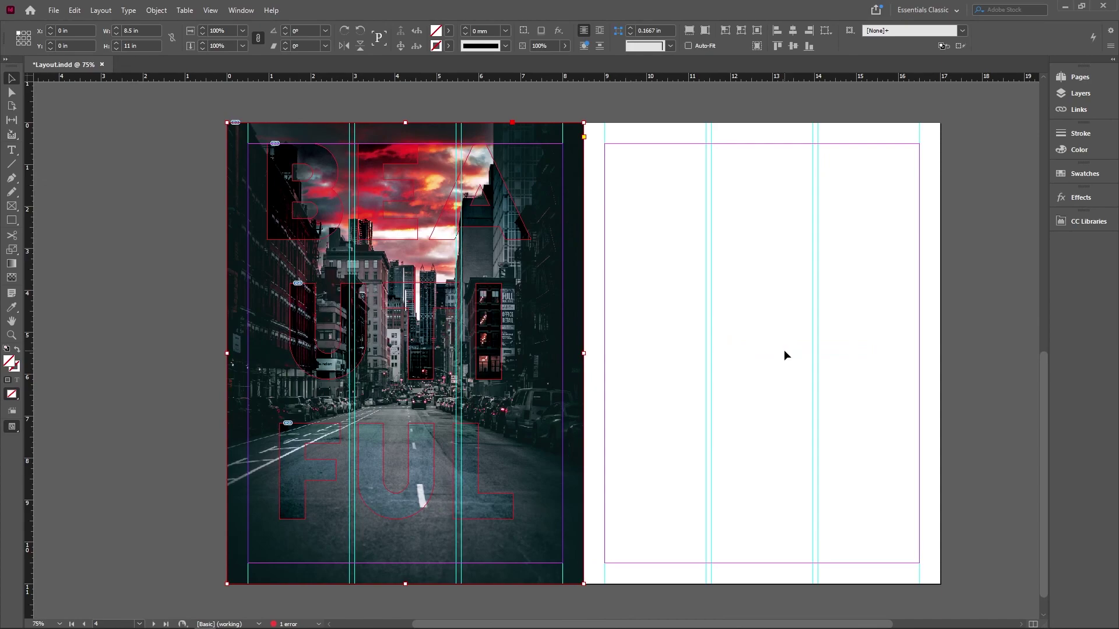
pyautogui.press('ctrl')
pyautogui.hotkey('ctrl', 'shift')
pyautogui.hotkey('ctrl', 'shift', '[')
pyautogui.click(687, 324)
pyautogui.click(555, 327)
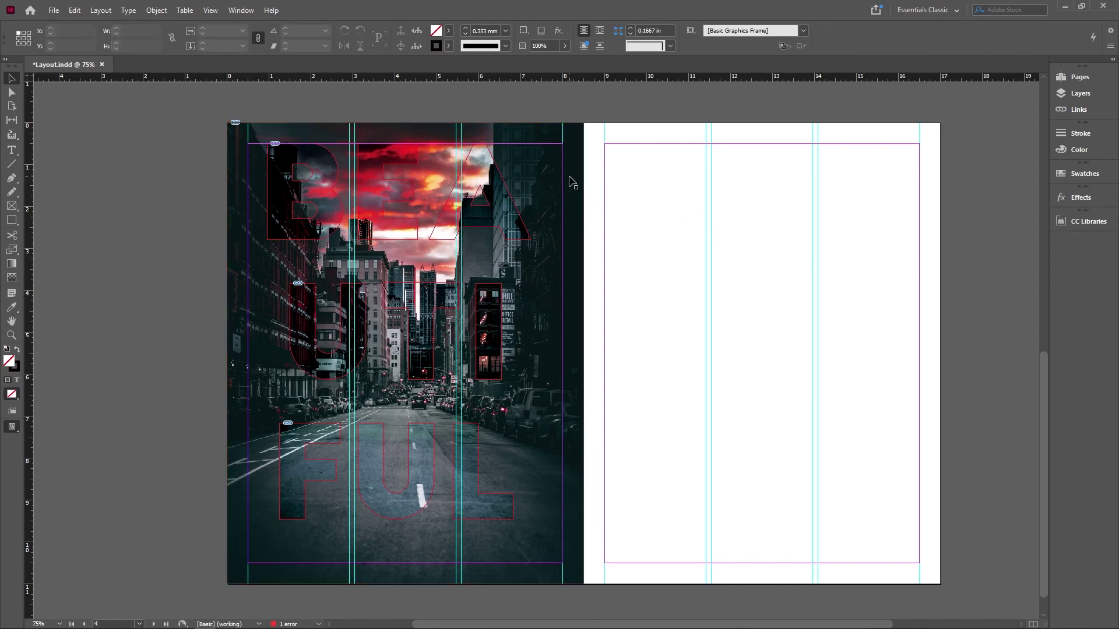
# - Lower the full-page city photo's opacity to 46% and preview the spread without guides
pyautogui.click(565, 46)
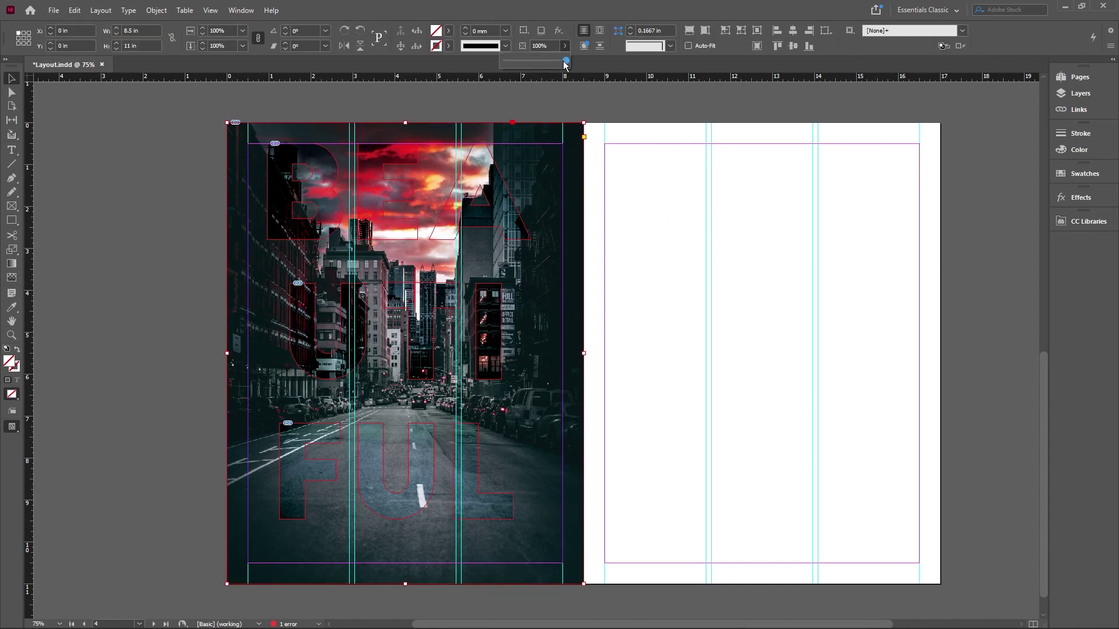
pyautogui.moveTo(564, 63); pyautogui.dragTo(546, 66)
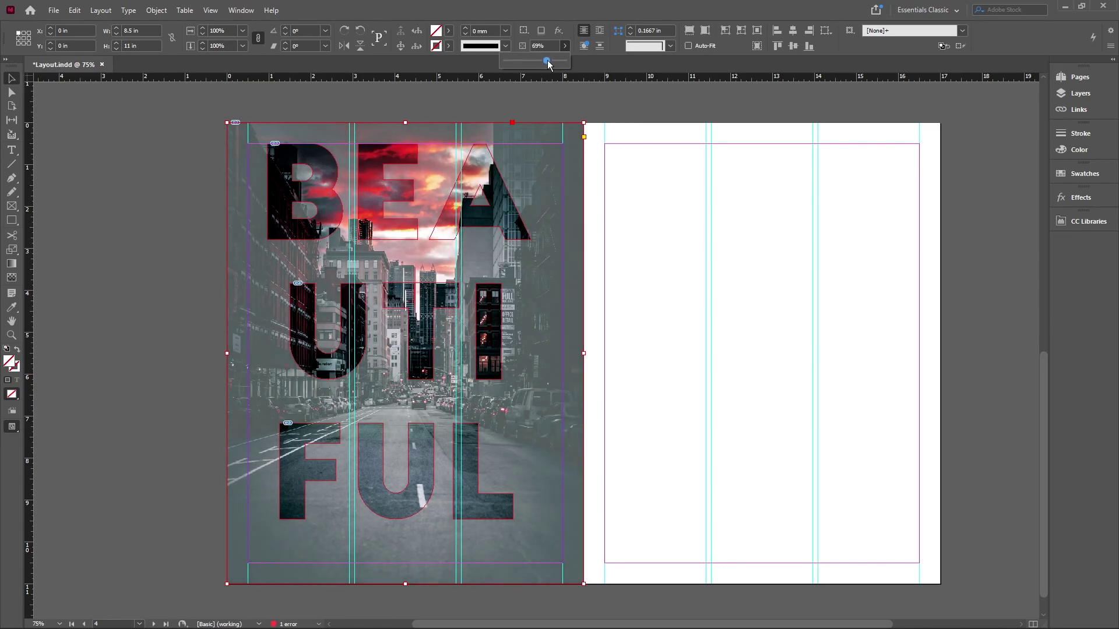
pyautogui.moveTo(547, 60); pyautogui.dragTo(520, 70)
pyautogui.click(691, 184)
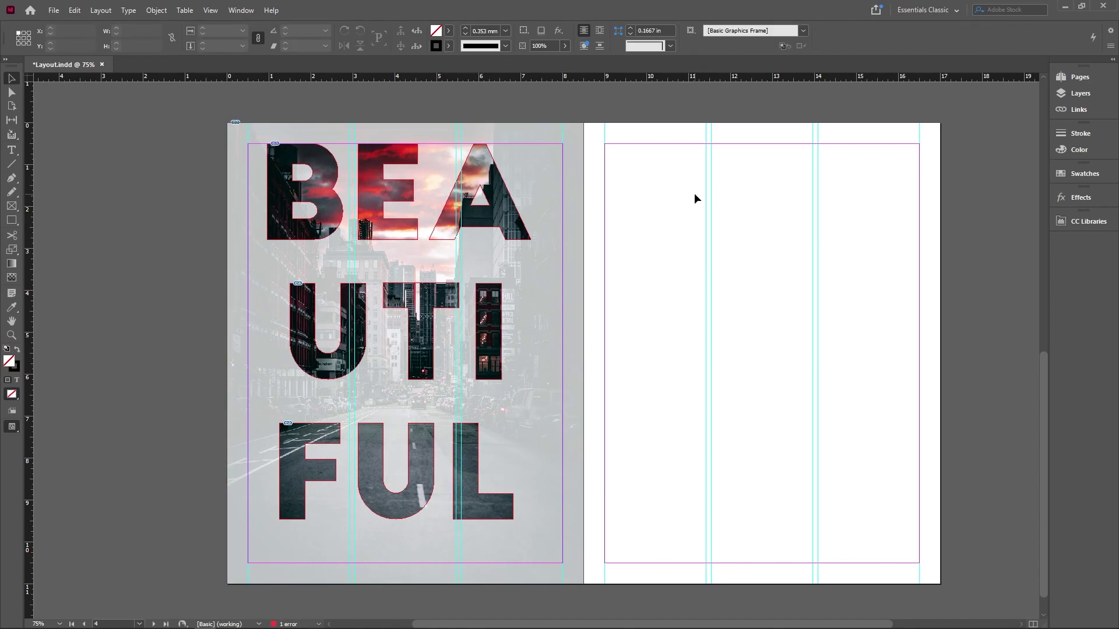
pyautogui.press('w')
pyautogui.press('w')
# - Try the photo at 65% opacity, then settle back on 46% and preview
pyautogui.click(568, 289)
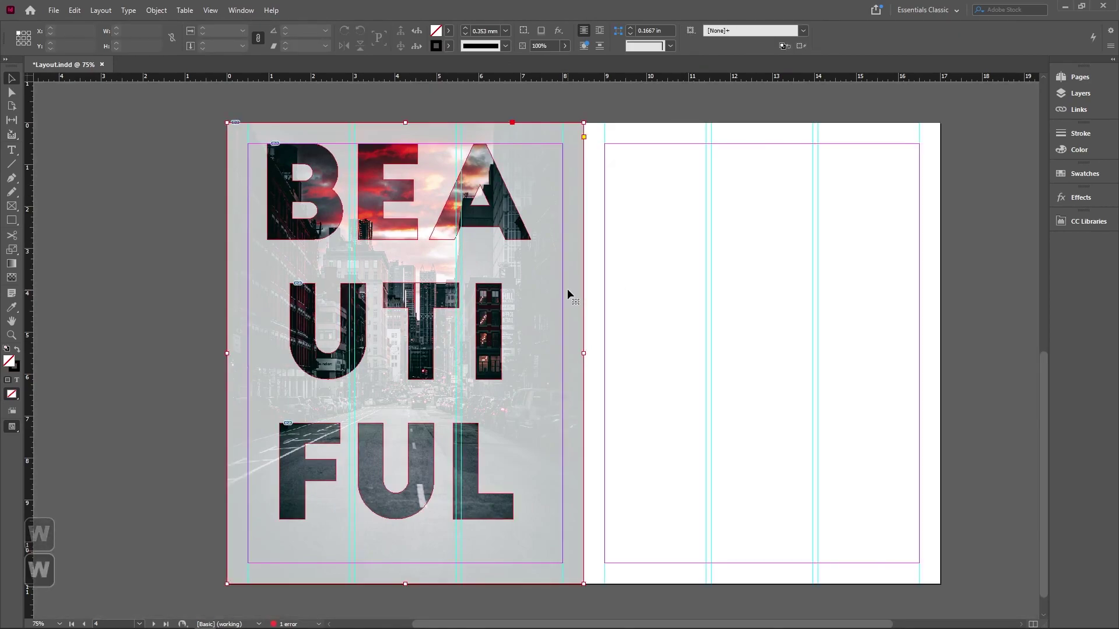
pyautogui.click(565, 46)
pyautogui.click(552, 60)
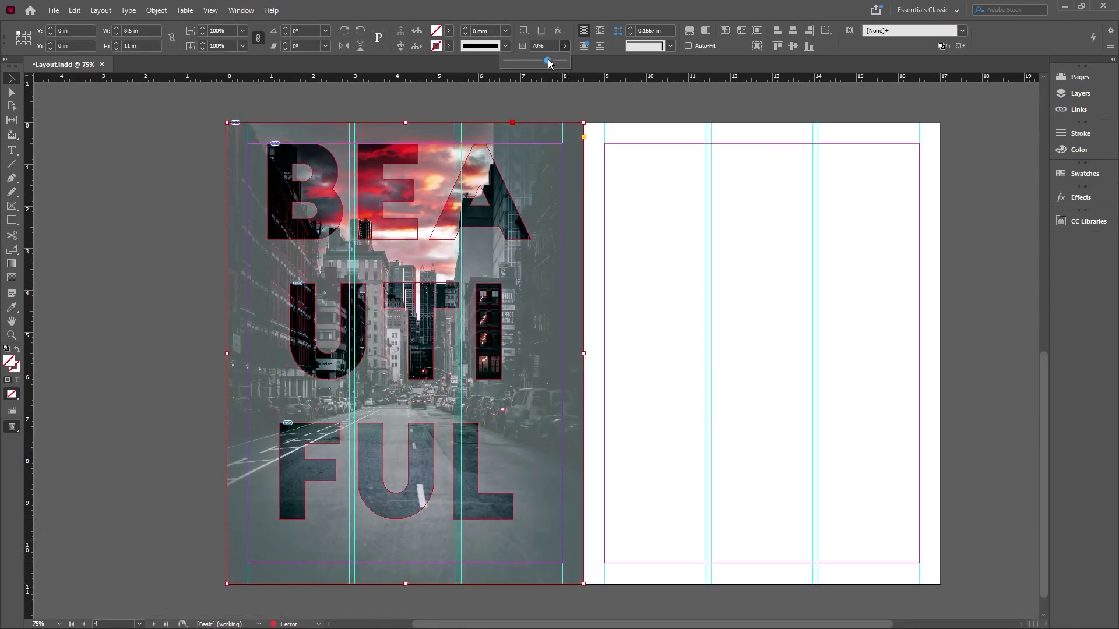
pyautogui.press('w')
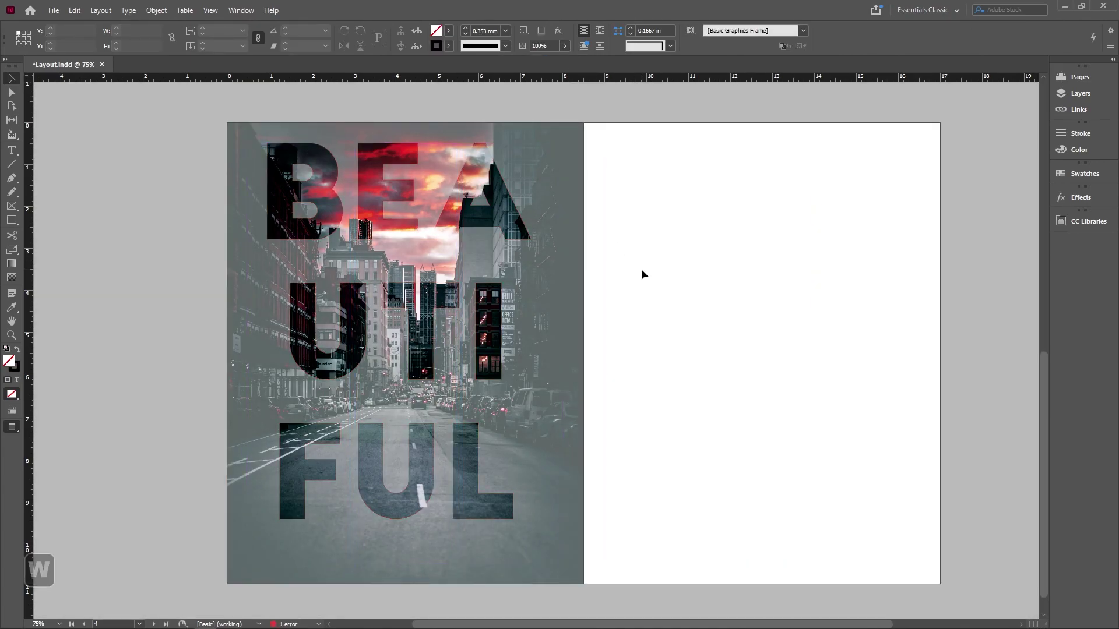
pyautogui.click(568, 267)
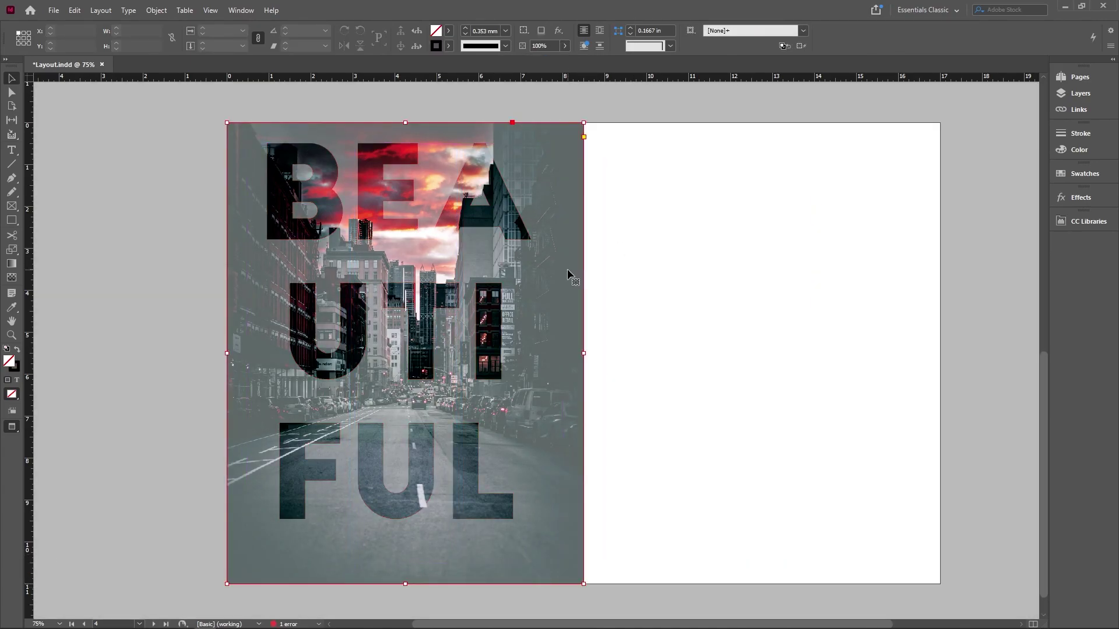
pyautogui.click(564, 46)
pyautogui.moveTo(546, 60); pyautogui.dragTo(533, 64)
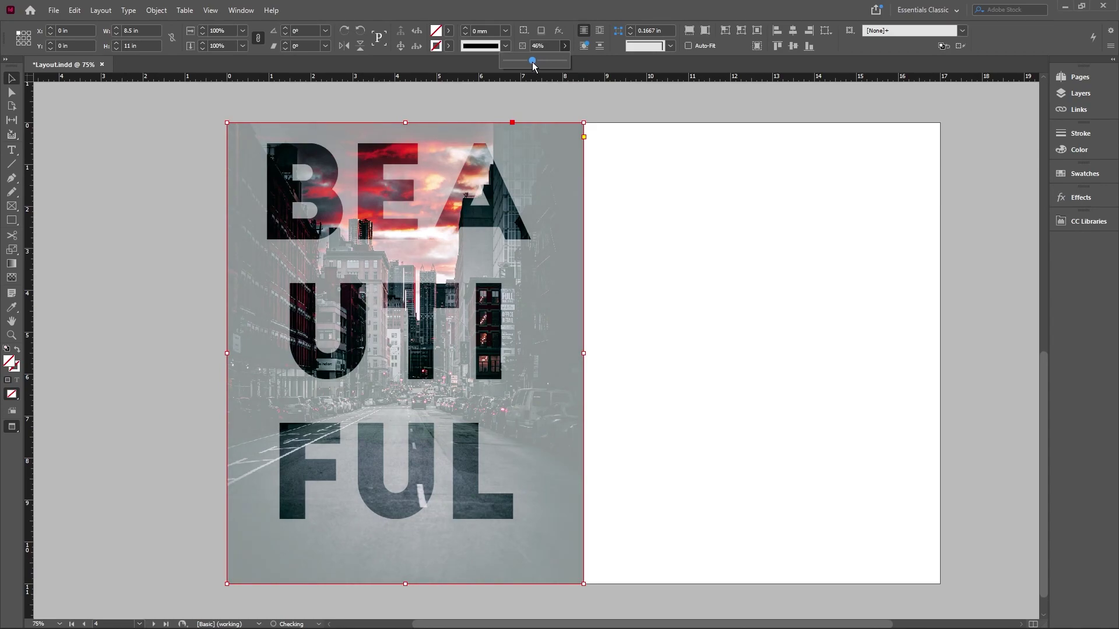
pyautogui.click(649, 197)
pyautogui.press('w')
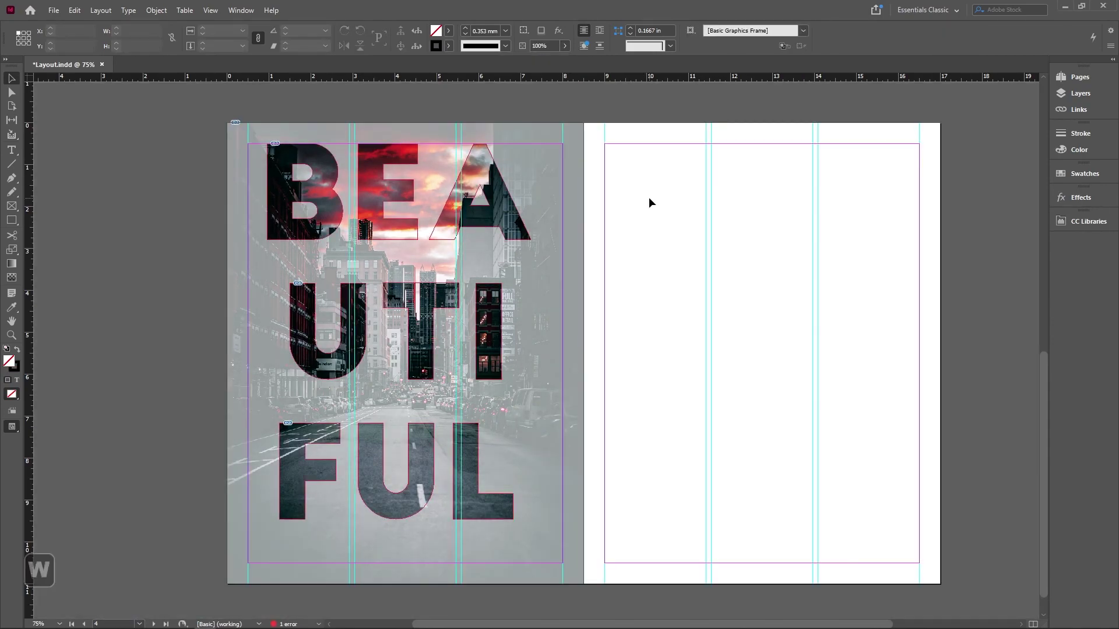
pyautogui.press('w')
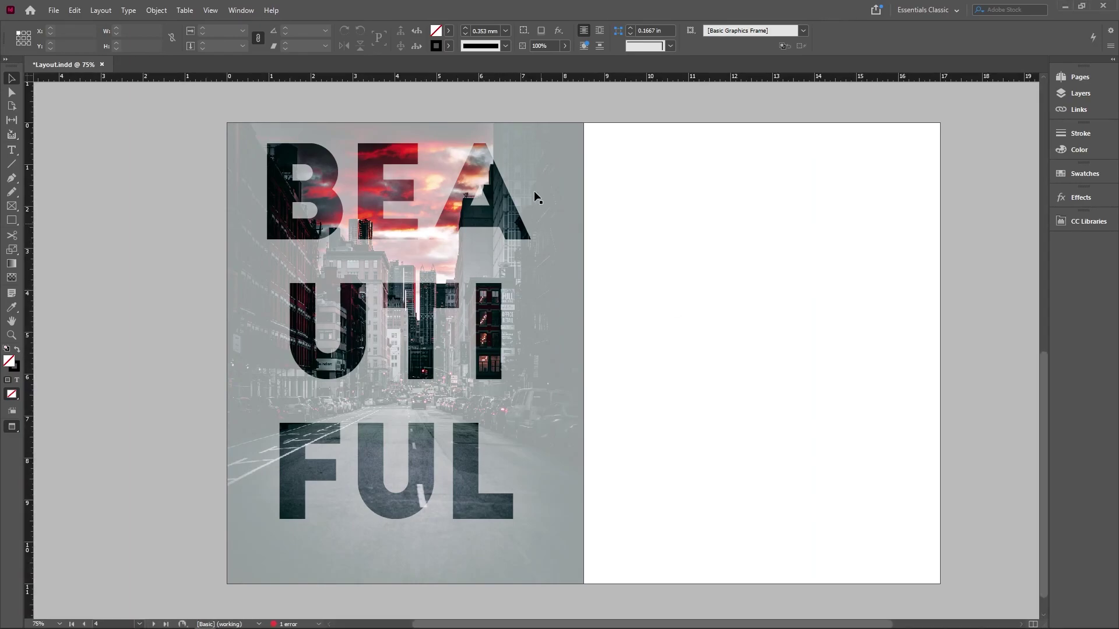
pyautogui.scroll(3, 550, 404)
pyautogui.scroll(4, 532, 406)
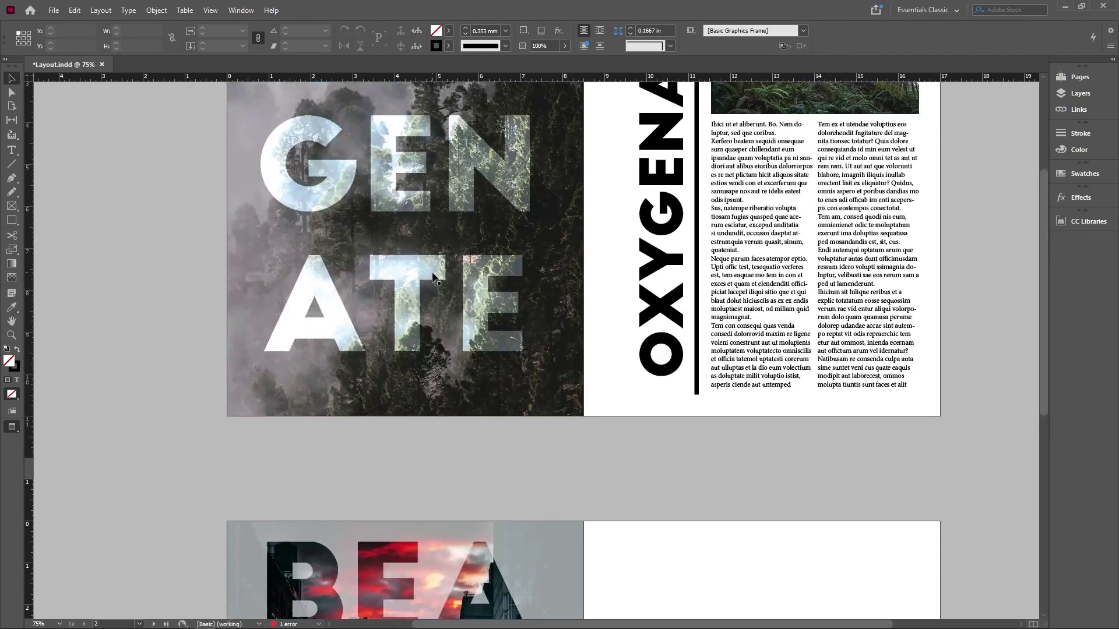
pyautogui.scroll(3, 442, 276)
pyautogui.scroll(-8, 443, 277)
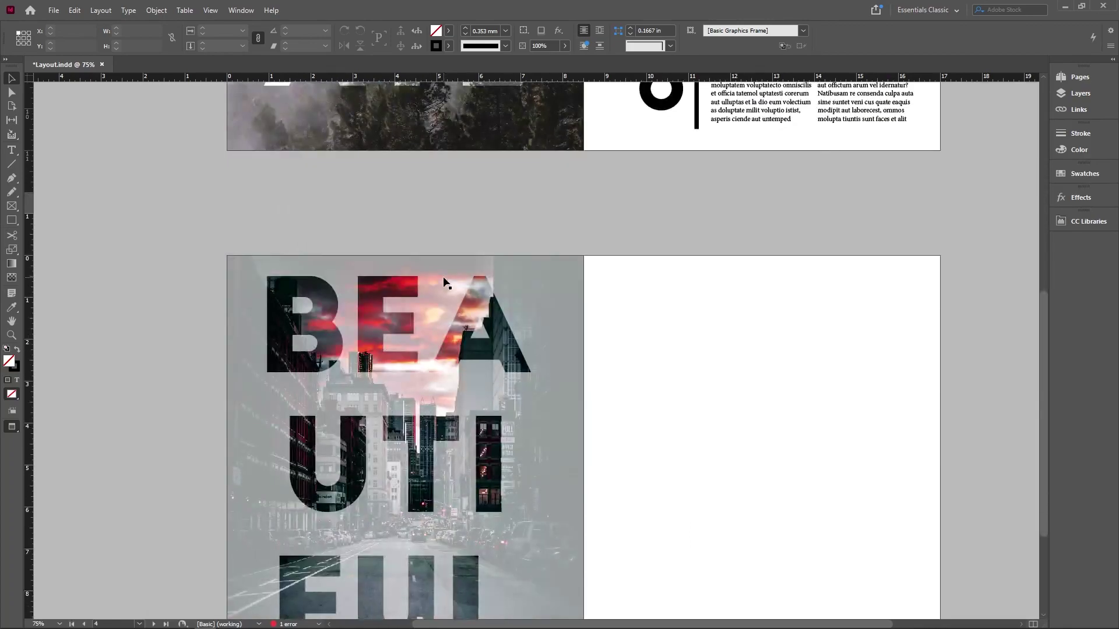
pyautogui.scroll(-3, 641, 335)
pyautogui.press('w')
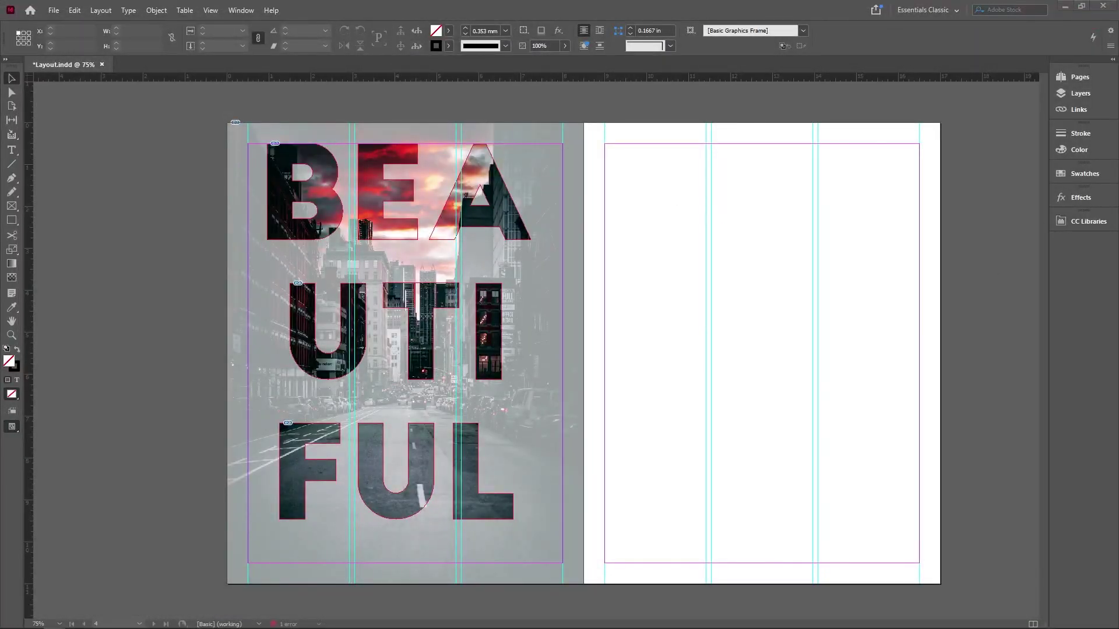
# - Place the fog city image on the right page, narrowed to the first column and filled proportionally
pyautogui.moveTo(606, 144); pyautogui.dragTo(773, 560)
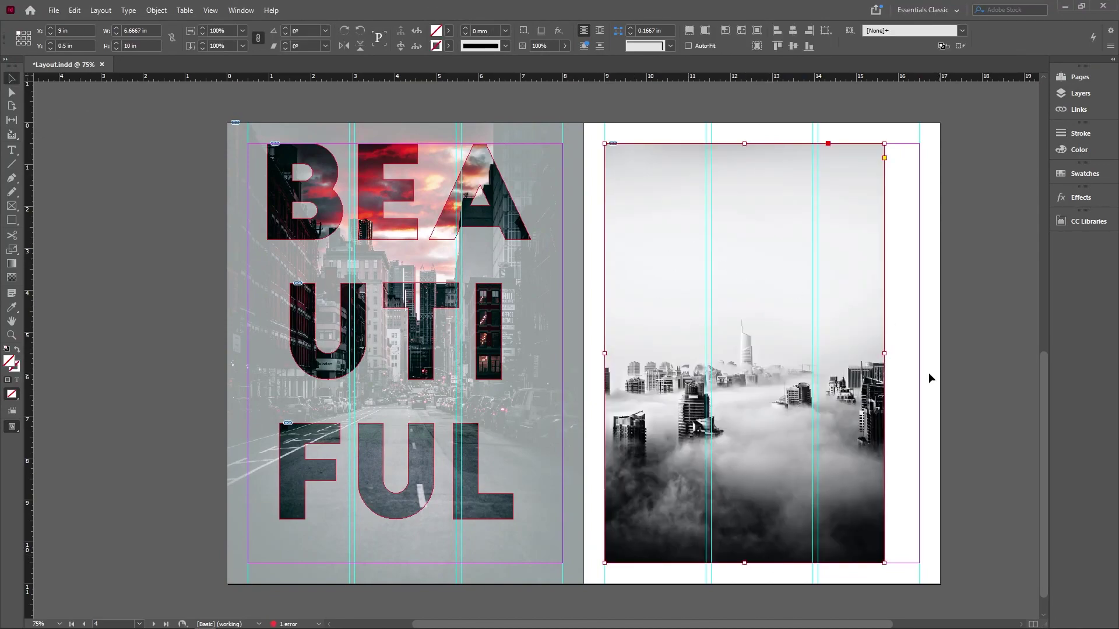
pyautogui.moveTo(885, 353); pyautogui.dragTo(708, 356)
pyautogui.hotkey('ctrl', 'shift', 'alt', 'c')
pyautogui.click(772, 327)
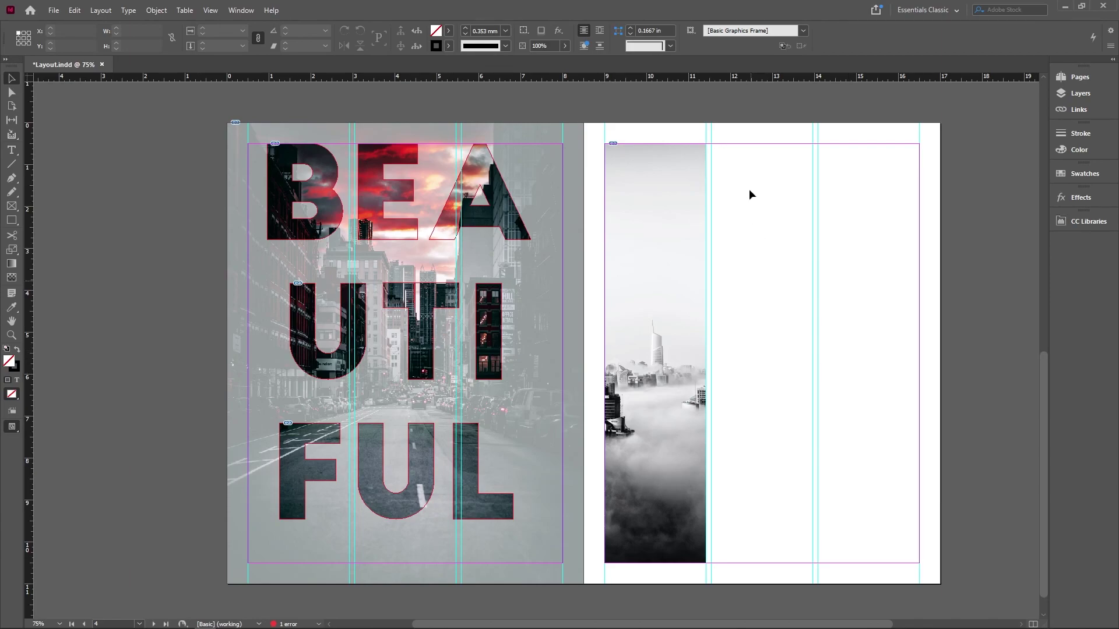
# - Draw a placeholder-text frame in column two and duplicate it into column three
pyautogui.click(12, 150)
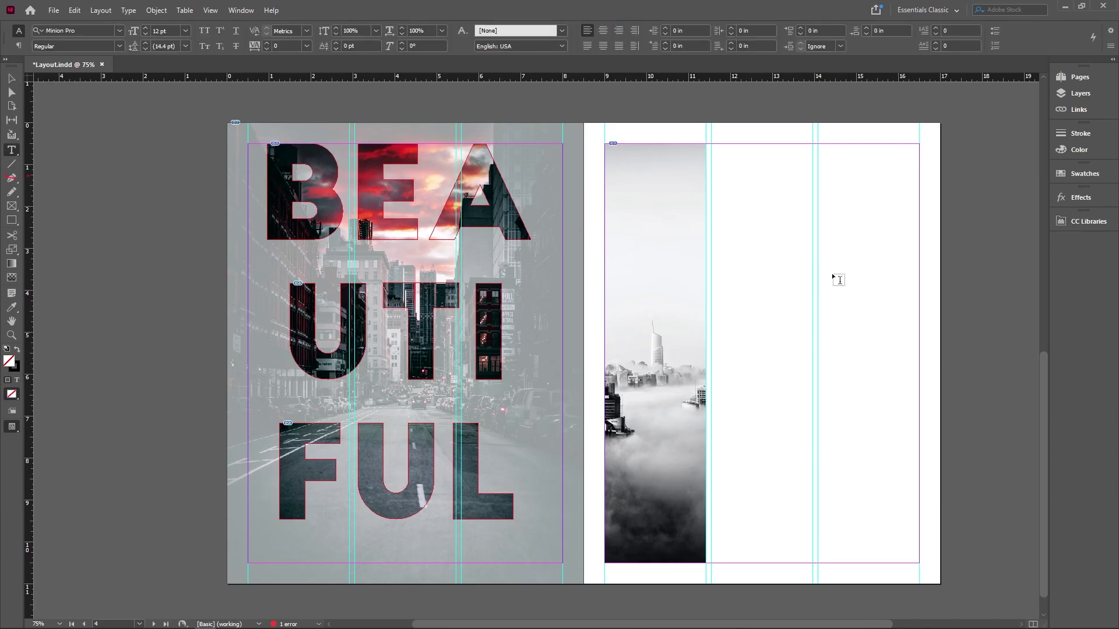
pyautogui.moveTo(712, 180); pyautogui.dragTo(812, 331)
pyautogui.rightClick(781, 273)
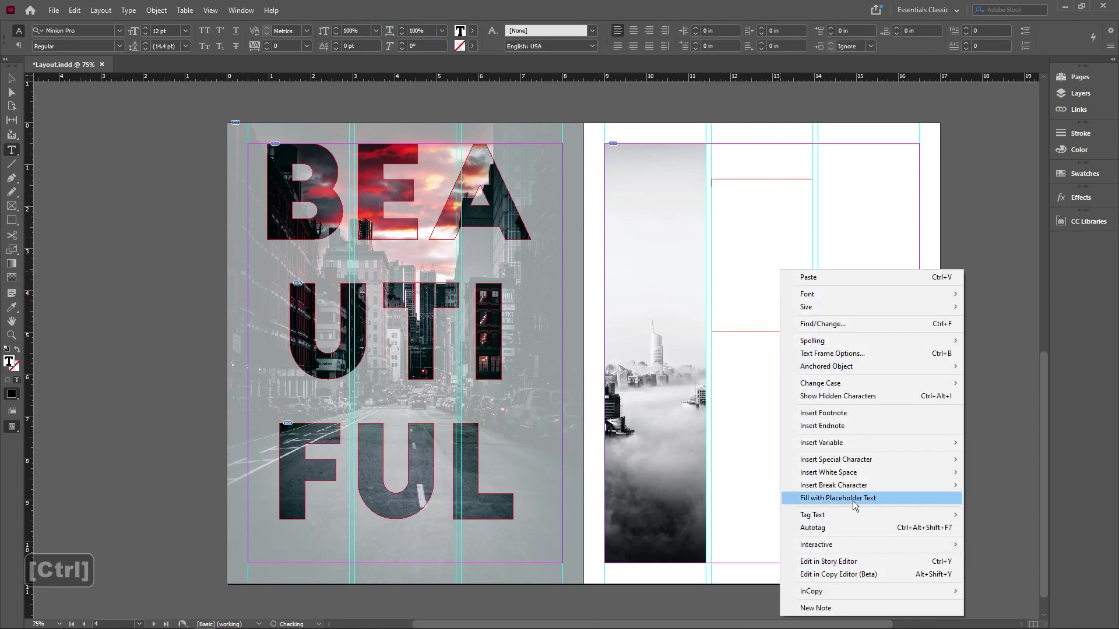
pyautogui.click(856, 502)
pyautogui.click(12, 78)
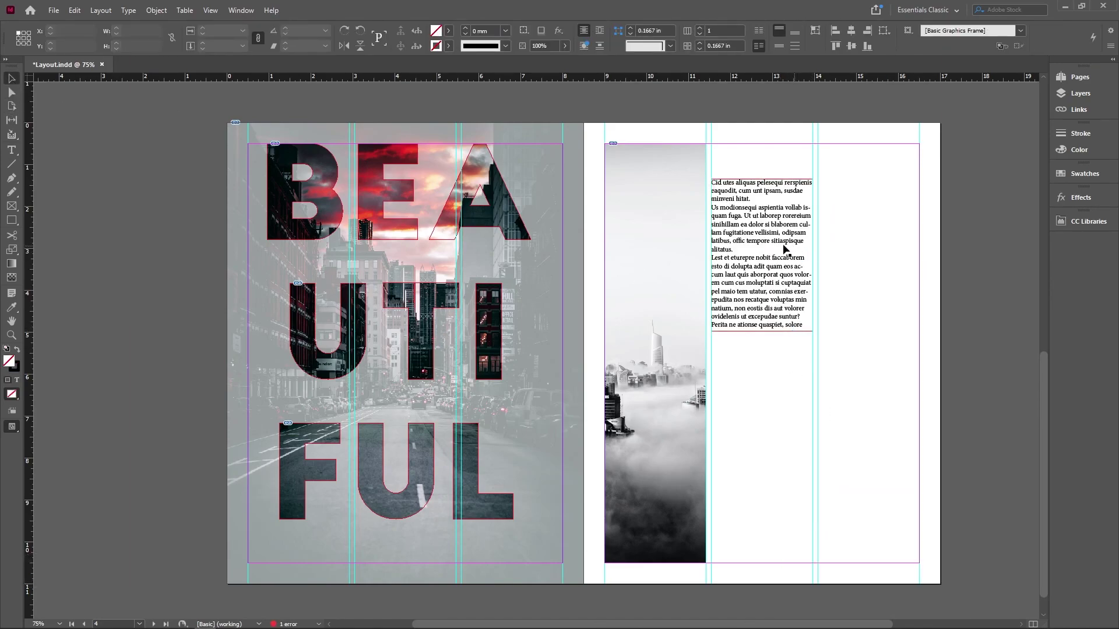
pyautogui.moveTo(787, 252); pyautogui.dragTo(894, 252)
pyautogui.click(863, 129)
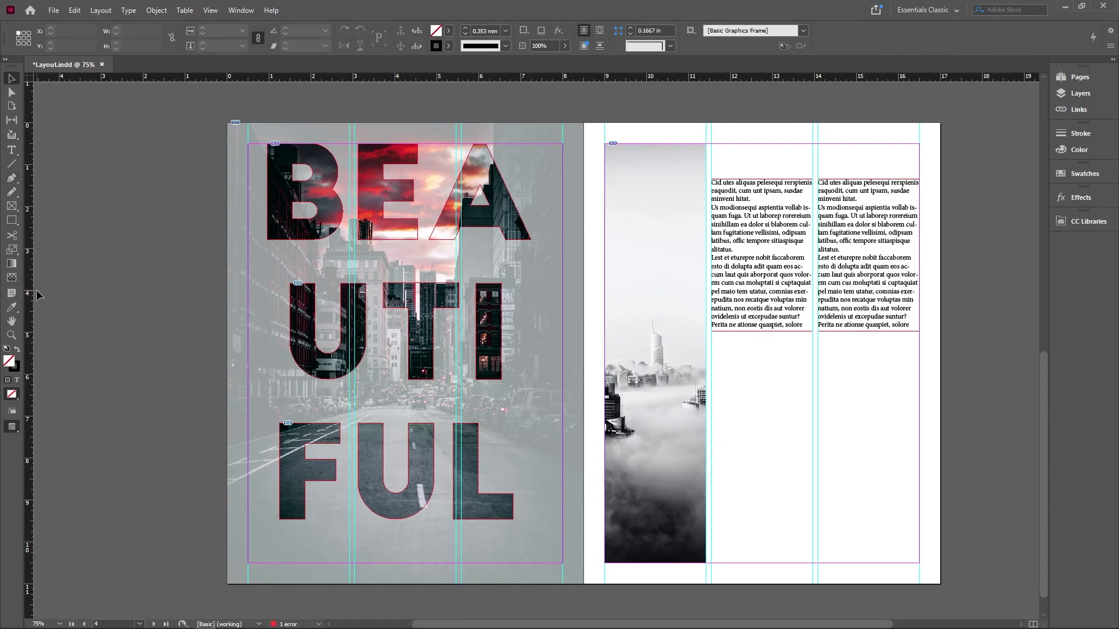
# - Draw a thin bar across the top of both text columns and fill it with the sky's red
pyautogui.click(13, 220)
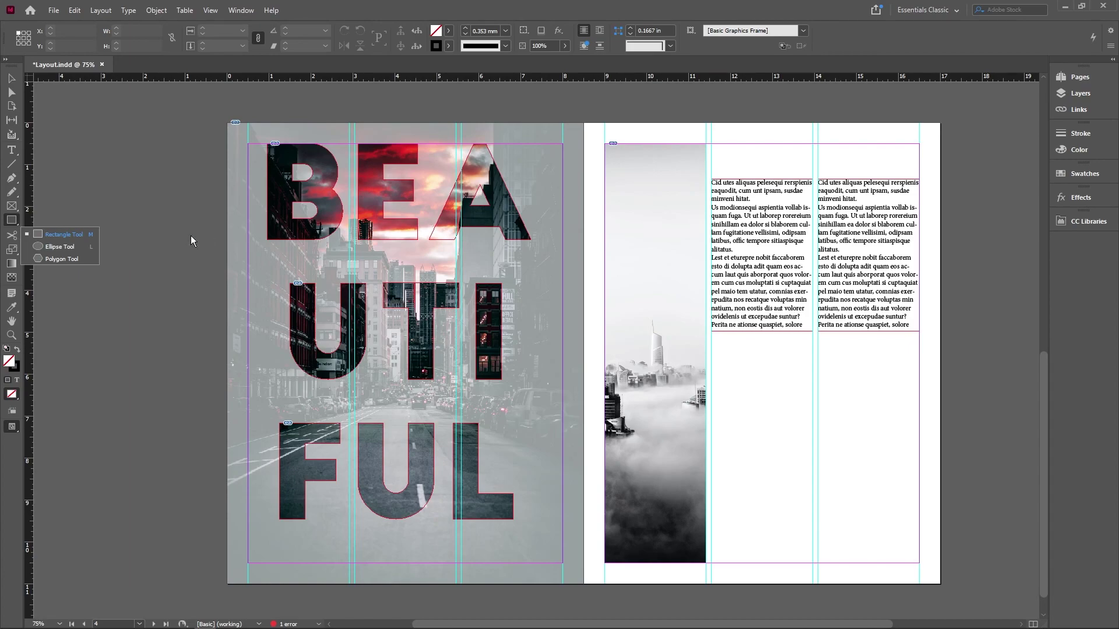
pyautogui.moveTo(711, 144); pyautogui.dragTo(919, 148)
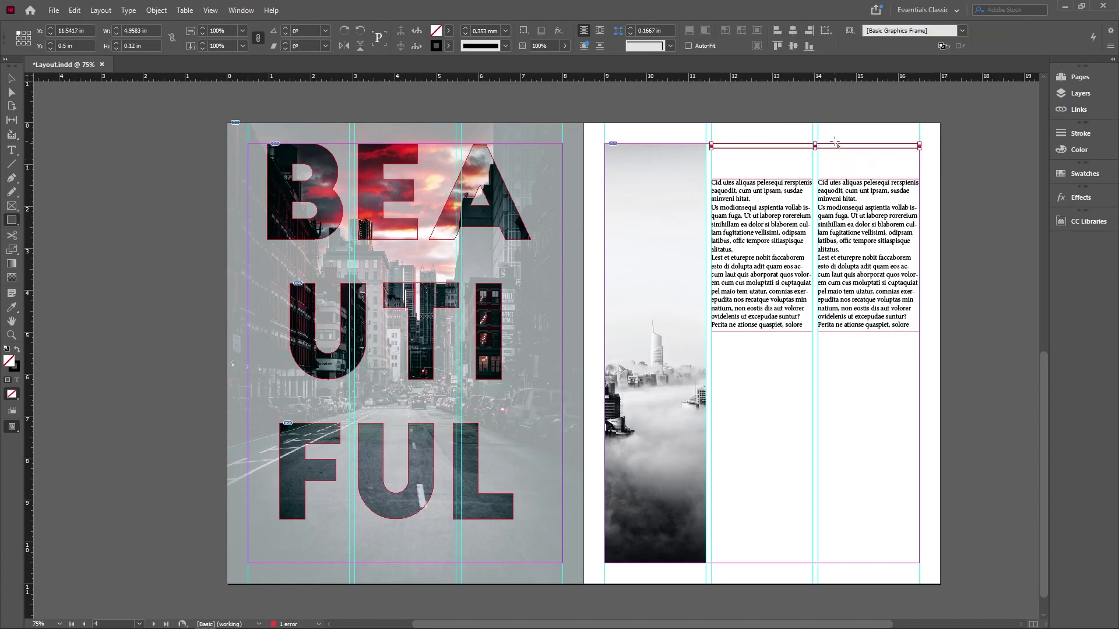
pyautogui.press('i')
pyautogui.click(374, 207)
# - Resample a darker red from the sky for the bar's fill
pyautogui.press('v')
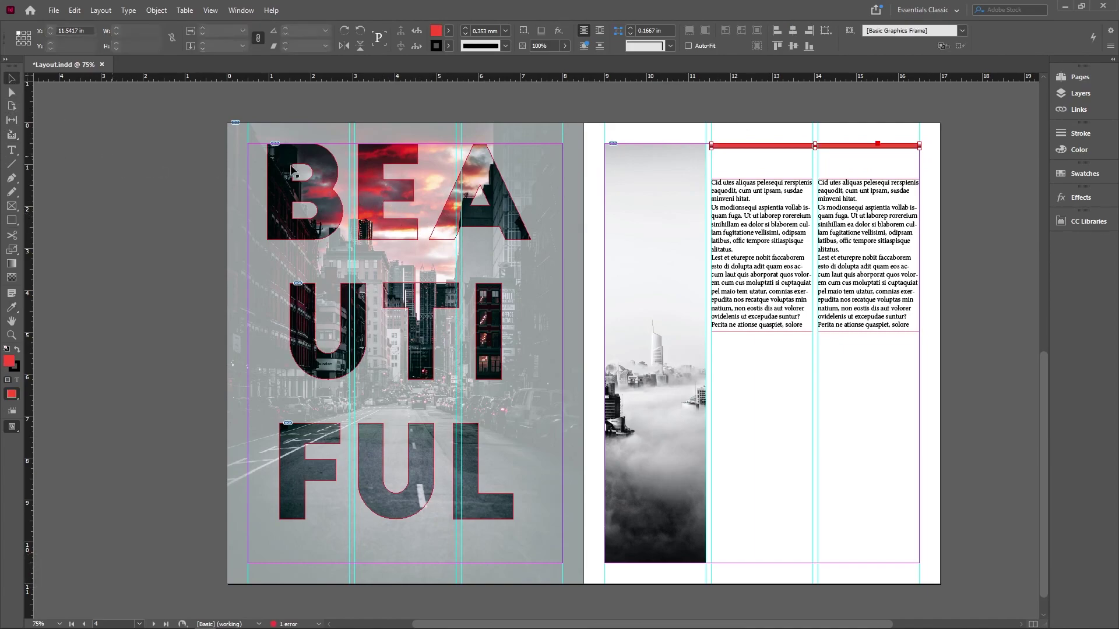
pyautogui.click(750, 175)
pyautogui.click(775, 146)
pyautogui.press('i')
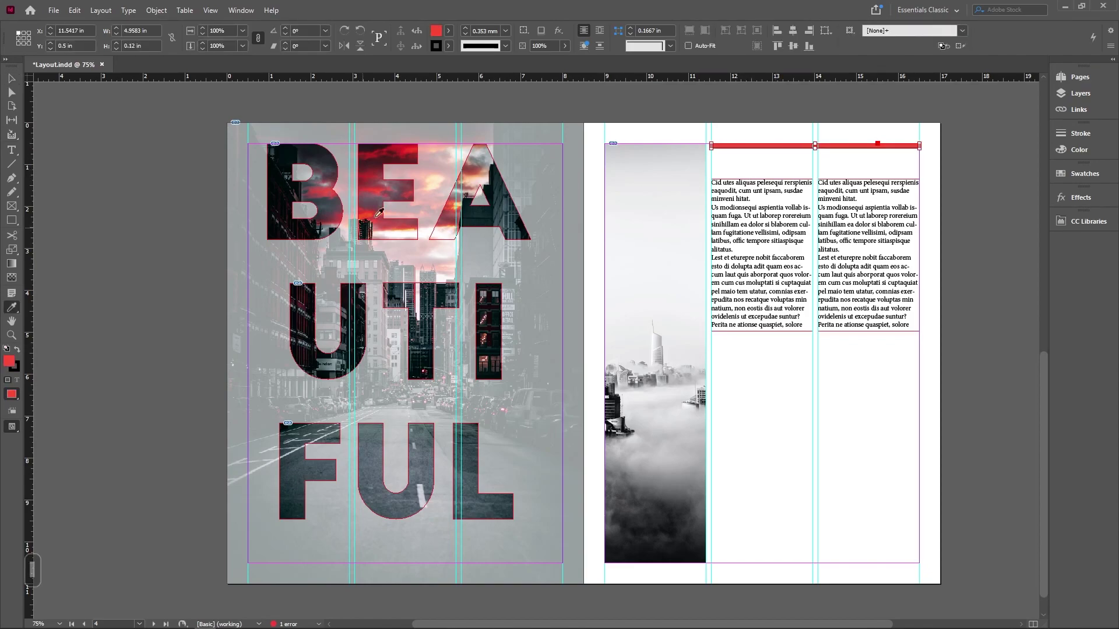
pyautogui.click(395, 149)
pyautogui.click(392, 143)
pyautogui.press('v')
# - Set the red bar's stroke to [None]
pyautogui.press('w')
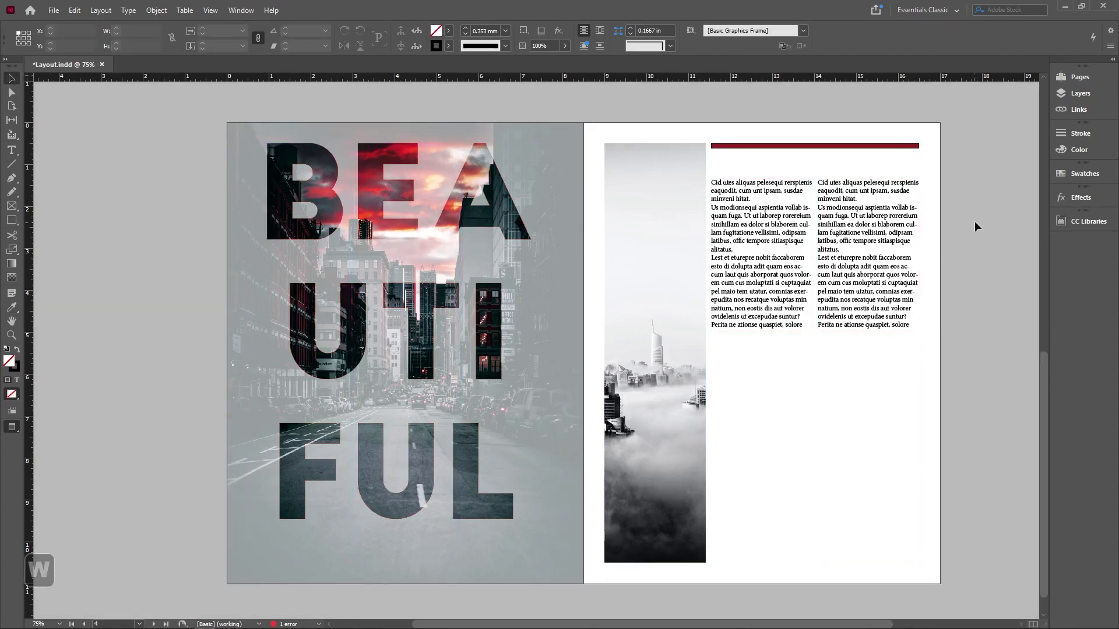
pyautogui.press('w')
pyautogui.click(845, 146)
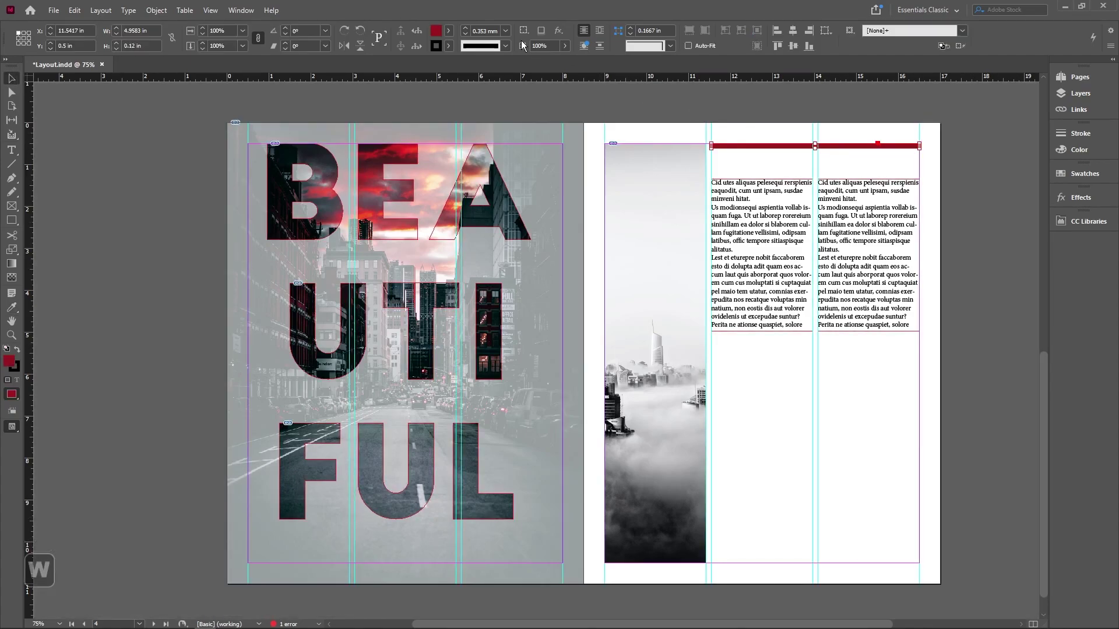
pyautogui.click(446, 46)
pyautogui.click(346, 82)
pyautogui.click(994, 207)
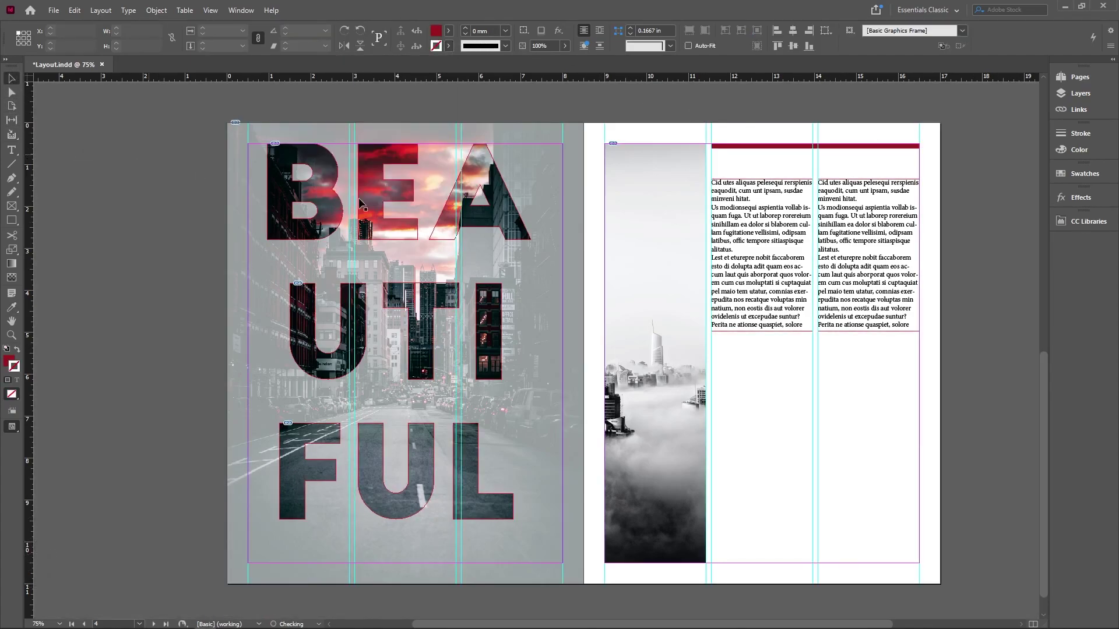
# - Move both text columns up to sit just under the red bar
pyautogui.press('w')
pyautogui.click(765, 248)
pyautogui.keyDown('shift'); pyautogui.click(873, 233); pyautogui.keyUp('shift')
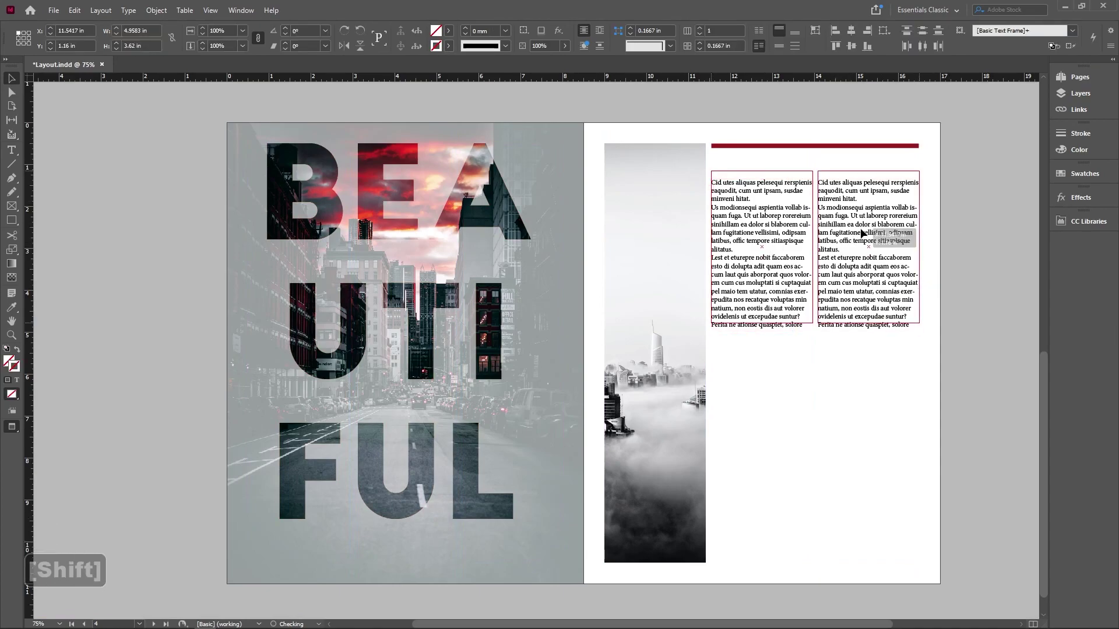
pyautogui.moveTo(892, 243); pyautogui.dragTo(891, 218)
pyautogui.click(938, 217)
# - Duplicate the body text frame below the columns and shorten it to 2.02 in tall
pyautogui.press('w')
pyautogui.press('w')
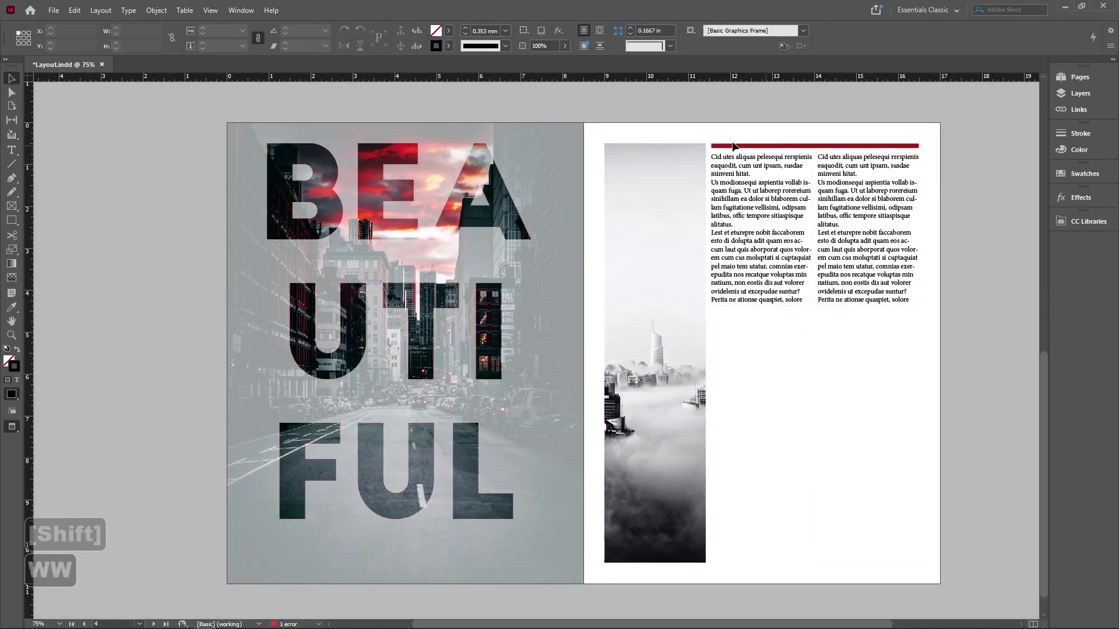
pyautogui.press('w')
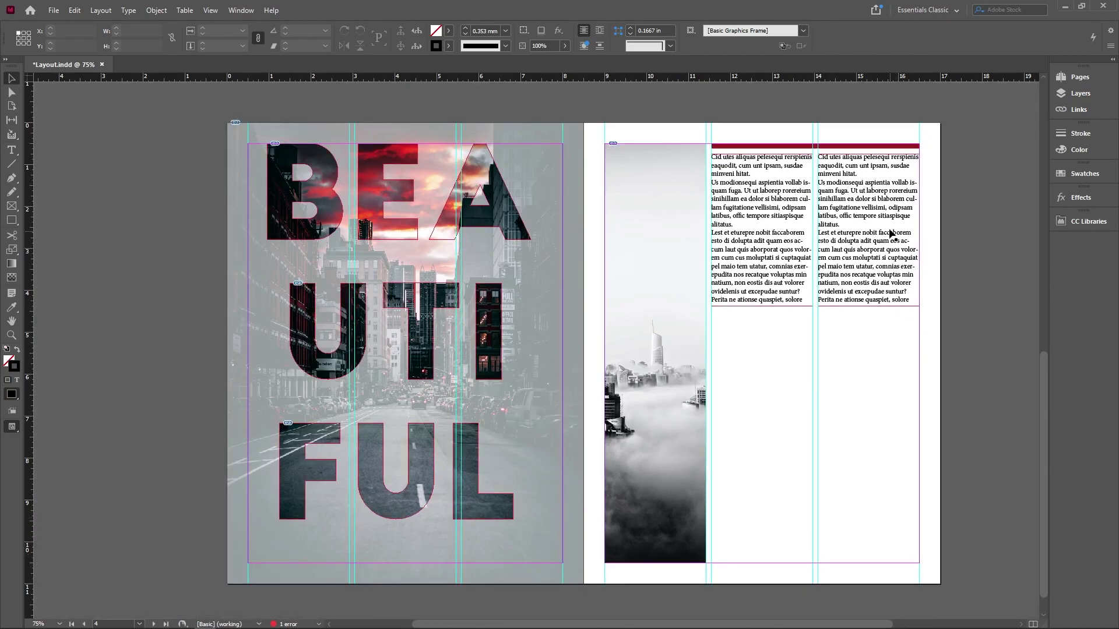
pyautogui.moveTo(889, 233); pyautogui.dragTo(919, 385)
pyautogui.moveTo(815, 462); pyautogui.dragTo(814, 394)
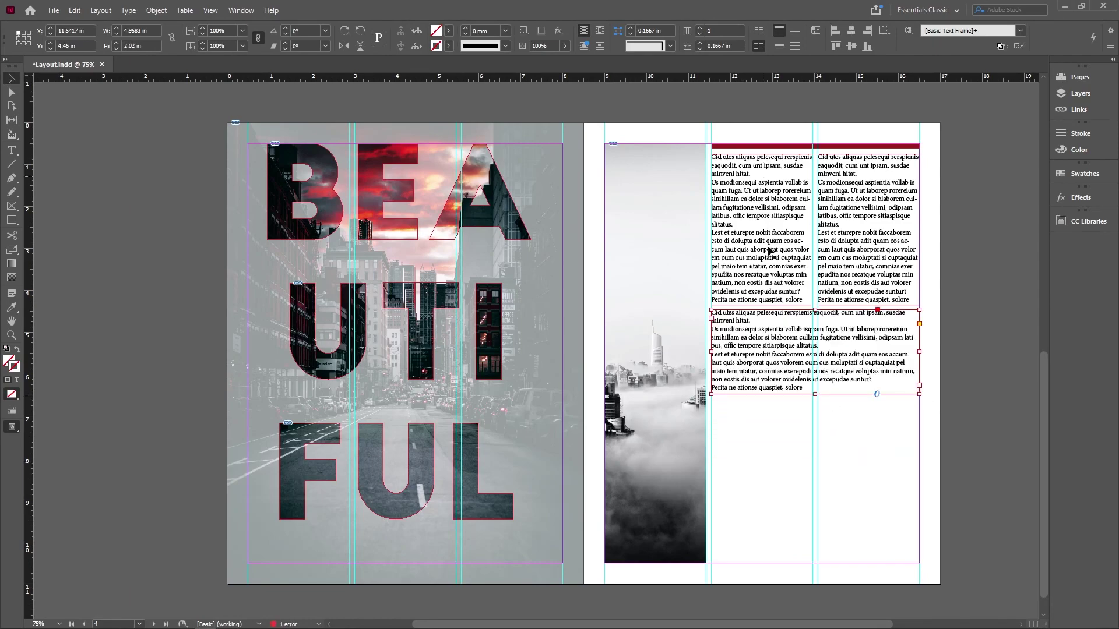
# - Replace the copied frame's text with the quote "Insert awe inspiring quote here"
pyautogui.doubleClick(754, 343)
pyautogui.hotkey('ctrl', 'a')
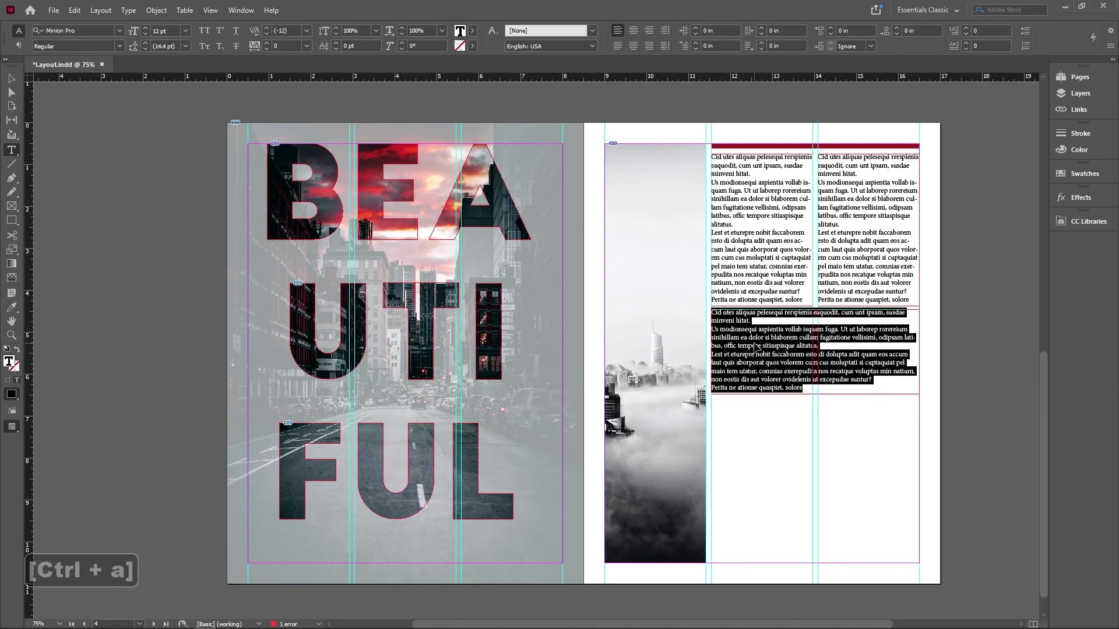
pyautogui.write('"')
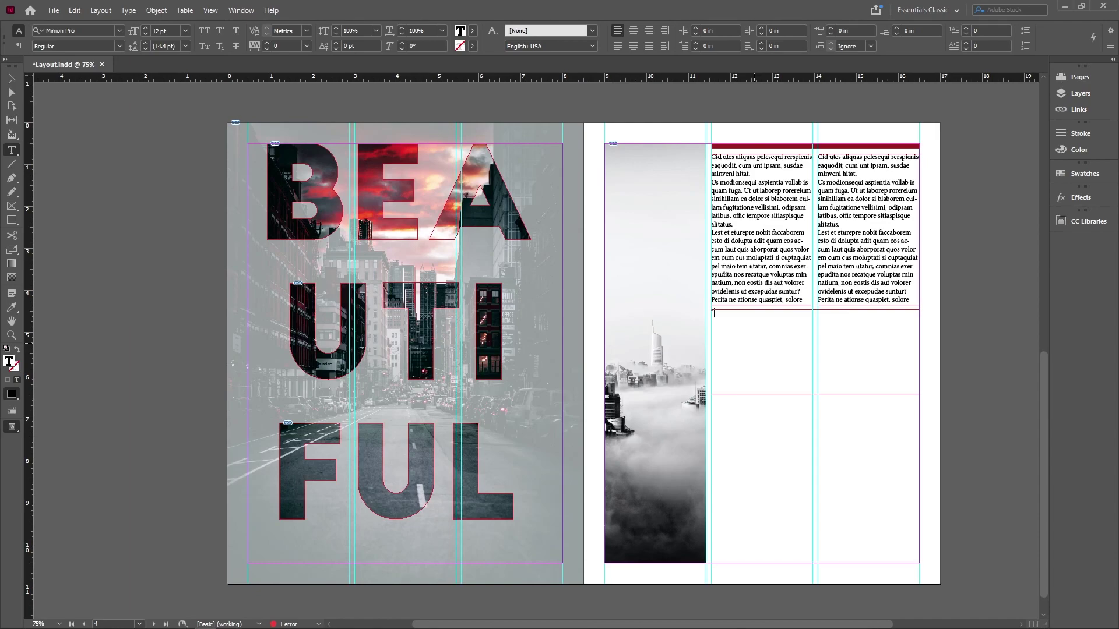
pyautogui.write('IN')
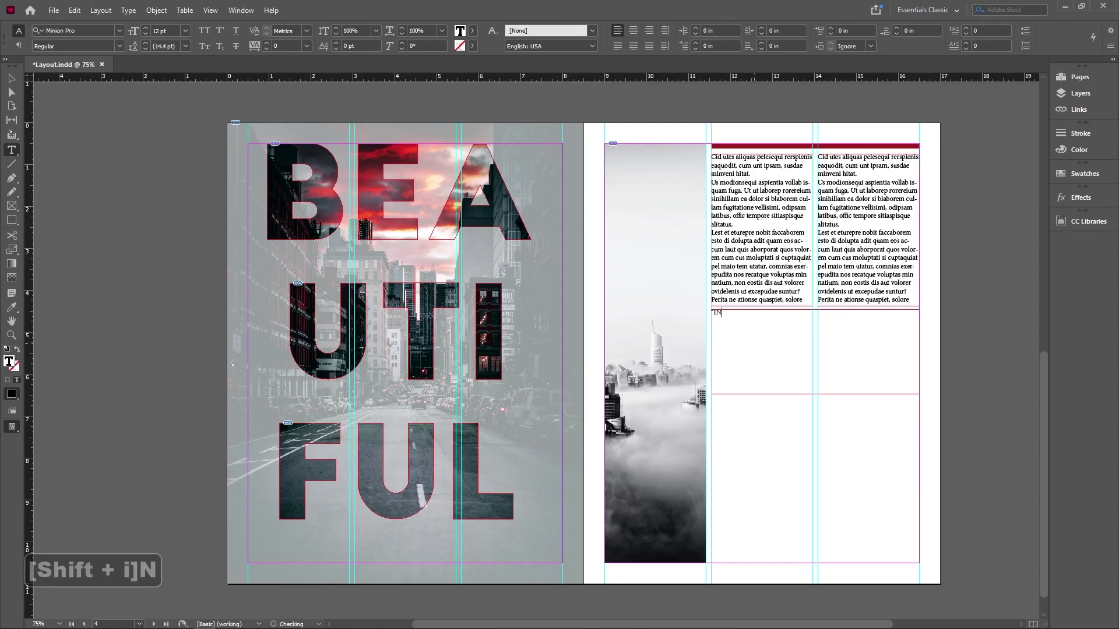
pyautogui.press('BackSpace')
pyautogui.press('capslock')
pyautogui.write('nsert')
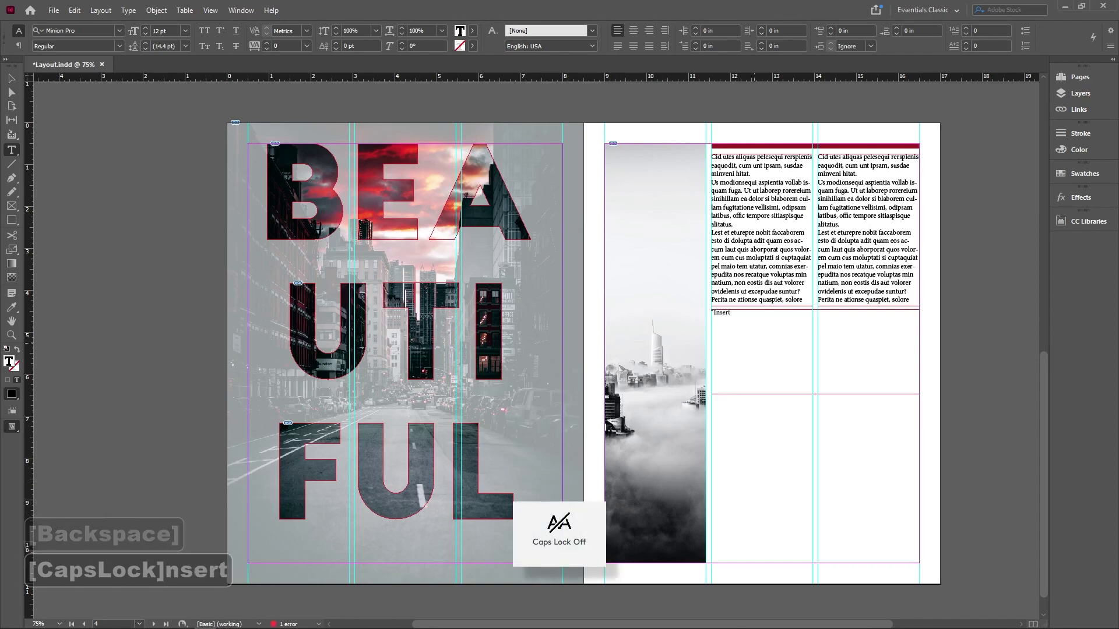
pyautogui.write(' awe inspirin')
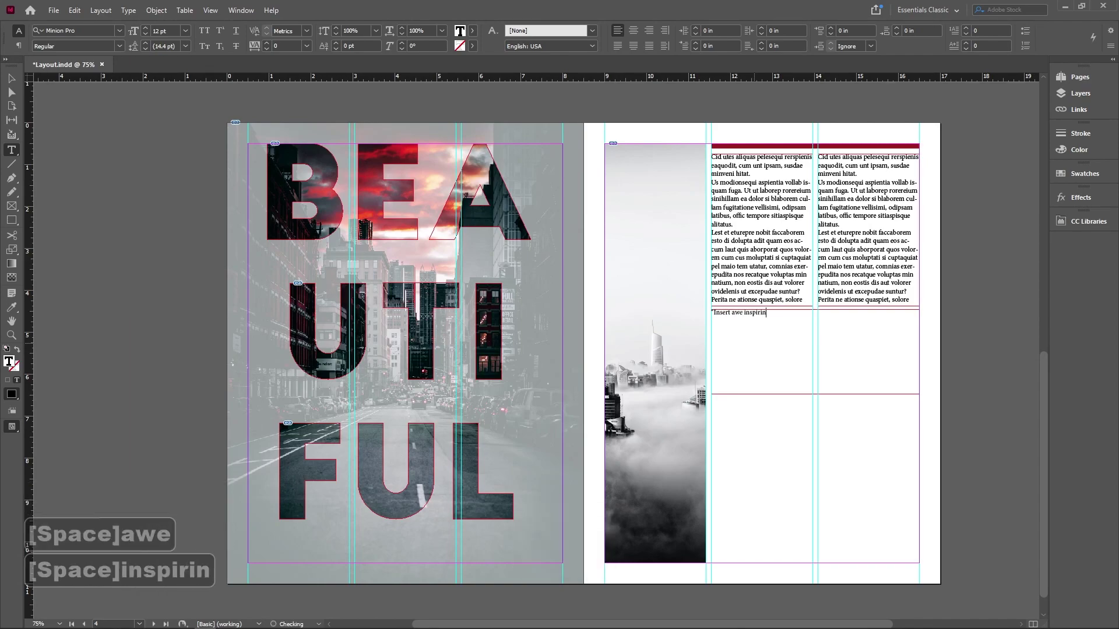
pyautogui.write('g quote her')
pyautogui.press('BackSpace')
pyautogui.press('BackSpace')
pyautogui.press('BackSpace')
pyautogui.press('BackSpace')
pyautogui.press('BackSpace')
pyautogui.write('te here"')
# - Add the attribution line '-Very wise person' beneath the quote and select all the text
pyautogui.press('Return')
pyautogui.write('=')
pyautogui.press('BackSpace')
pyautogui.write('-')
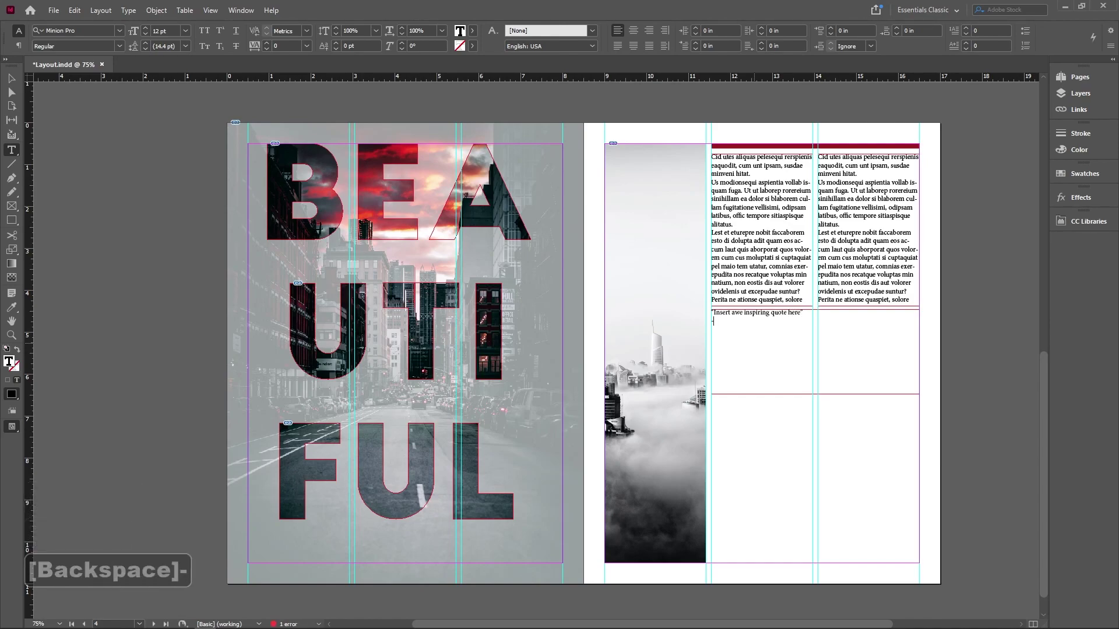
pyautogui.write('Very wise per')
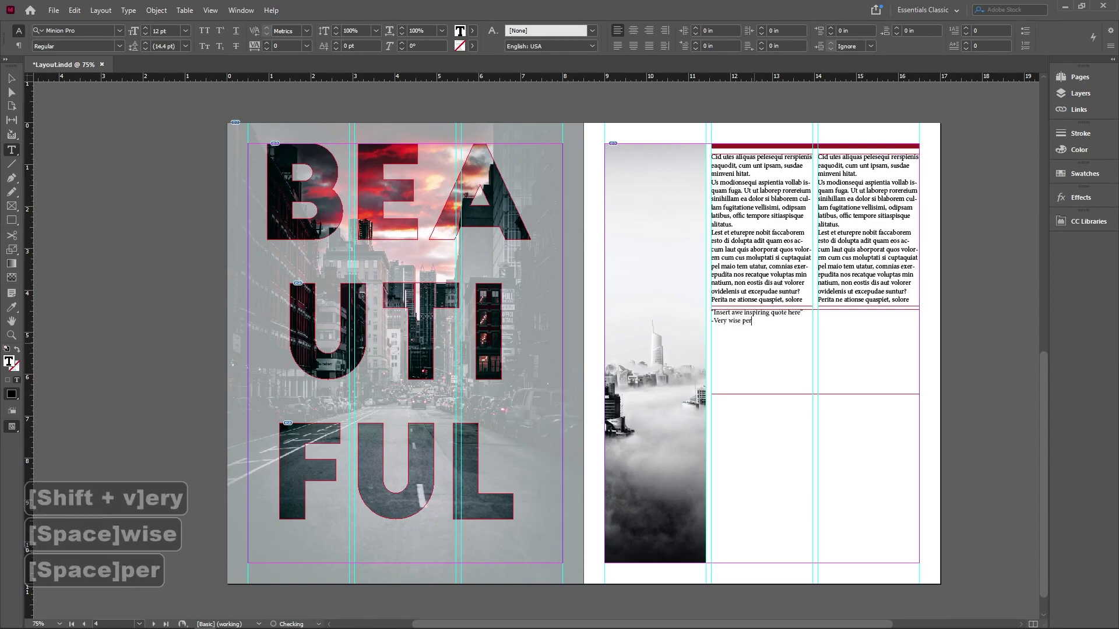
pyautogui.write('son')
pyautogui.hotkey('ctrl', 'a')
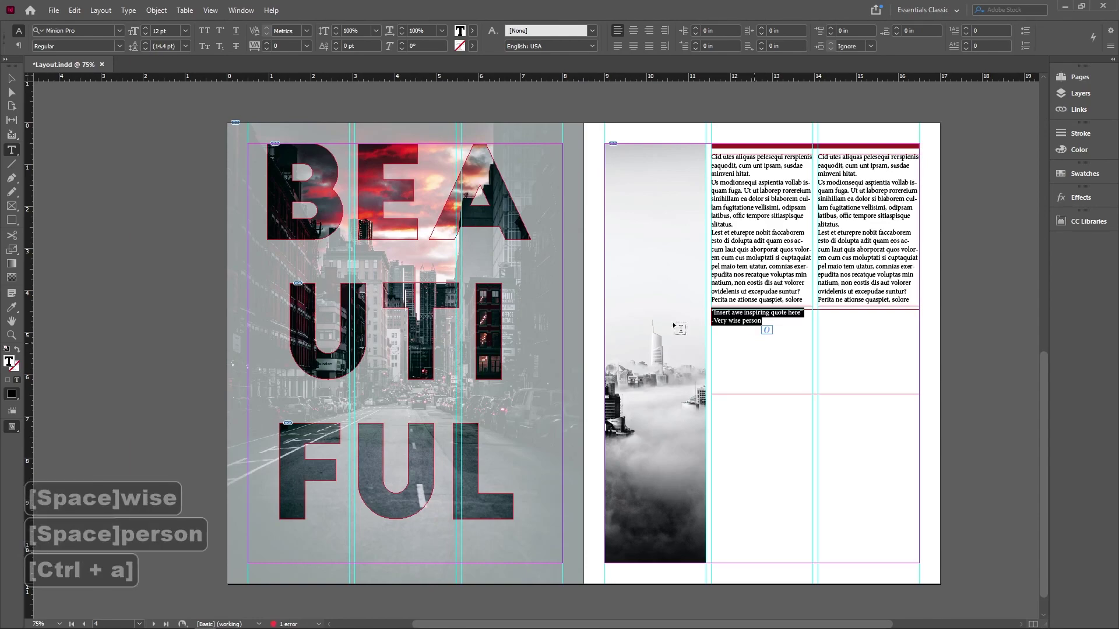
# - Set the quote in Futura PT Medium
pyautogui.click(119, 30)
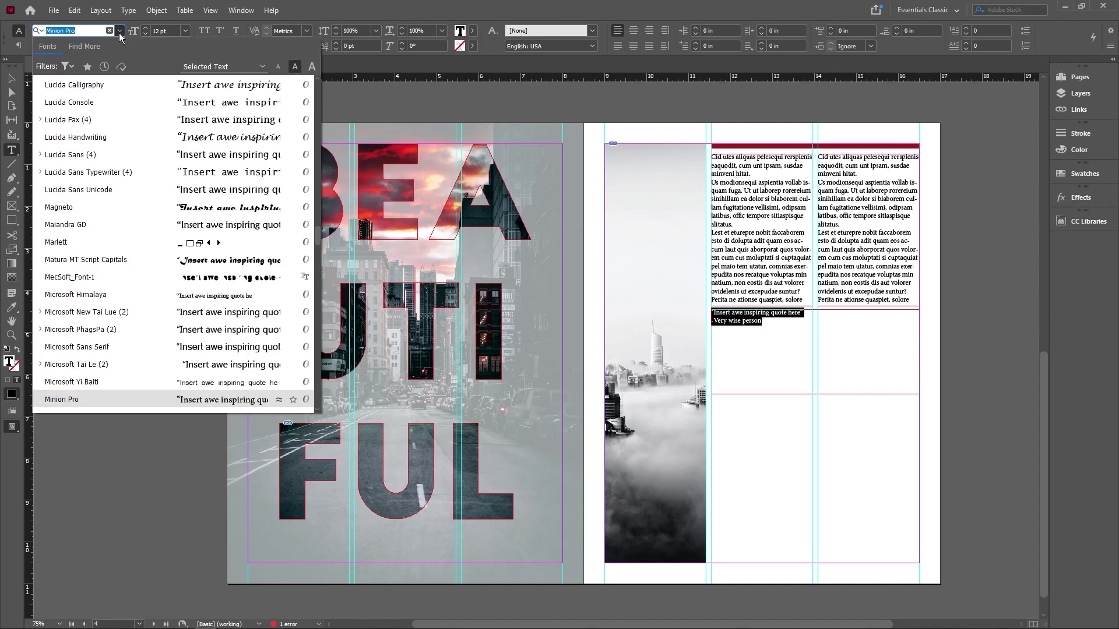
pyautogui.write('futura')
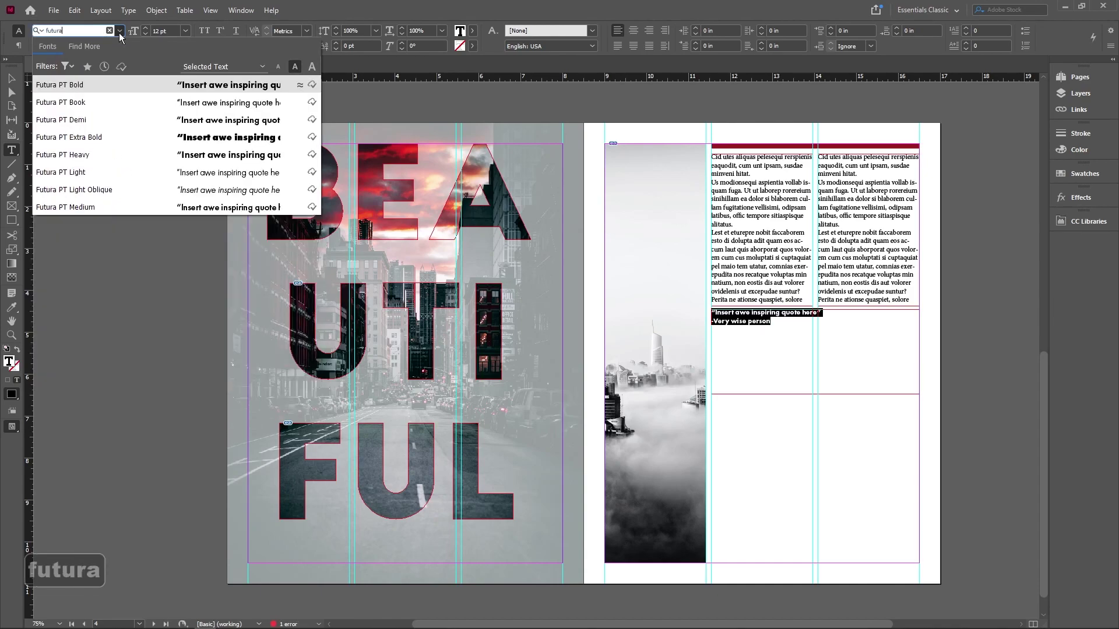
pyautogui.click(121, 206)
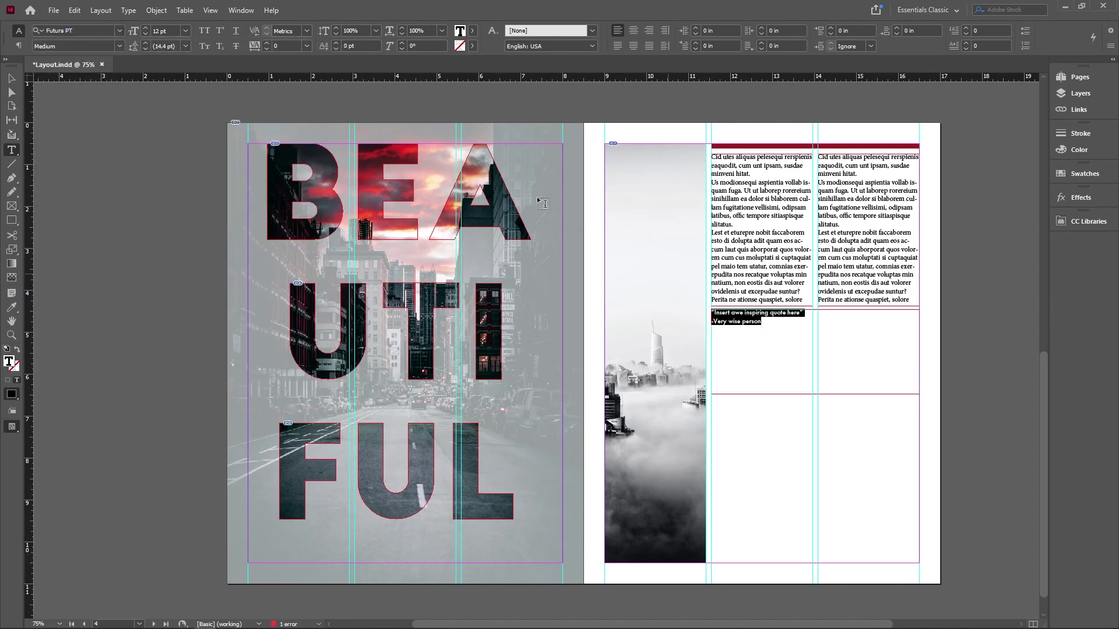
# - Copy the red bar's hex fill colour 99161c from its colour settings
pyautogui.click(12, 78)
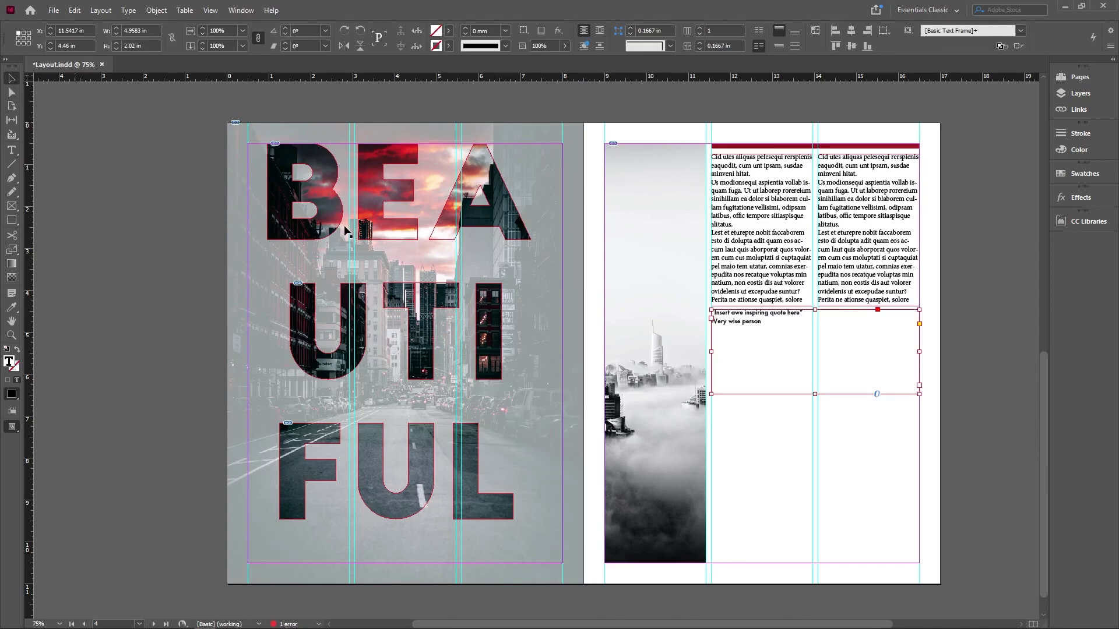
pyautogui.click(792, 147)
pyautogui.doubleClick(9, 362)
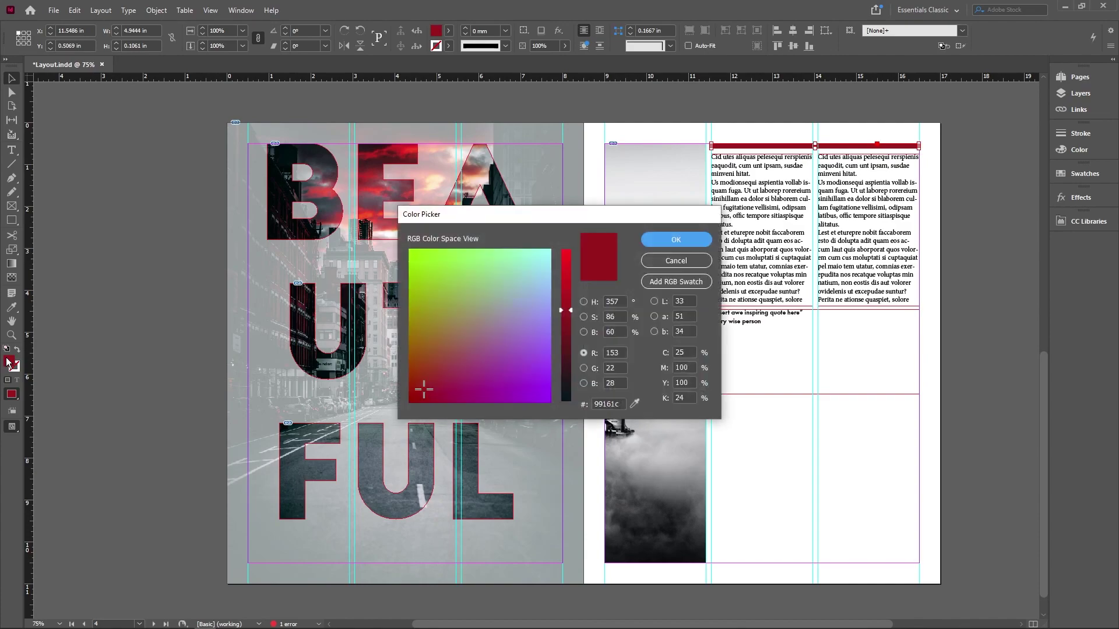
pyautogui.hotkey('ctrl', 'c')
pyautogui.doubleClick(619, 403)
pyautogui.hotkey('ctrl', 'c')
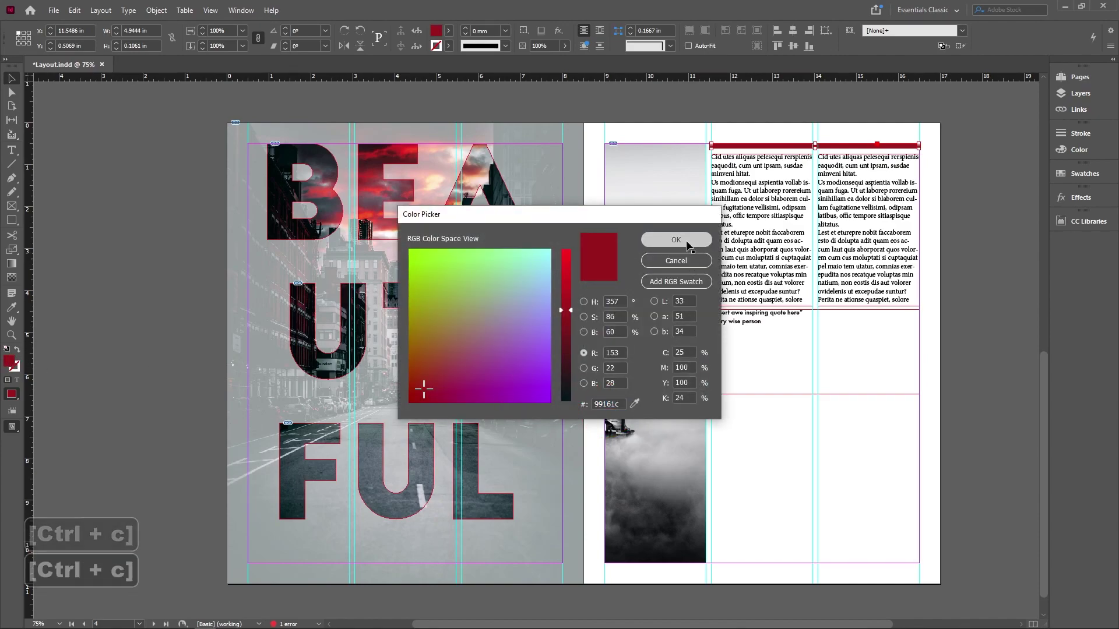
pyautogui.click(676, 239)
# - Colour the quote text crimson by pasting hex 99161c into its fill
pyautogui.doubleClick(744, 320)
pyautogui.hotkey('ctrl', 'a')
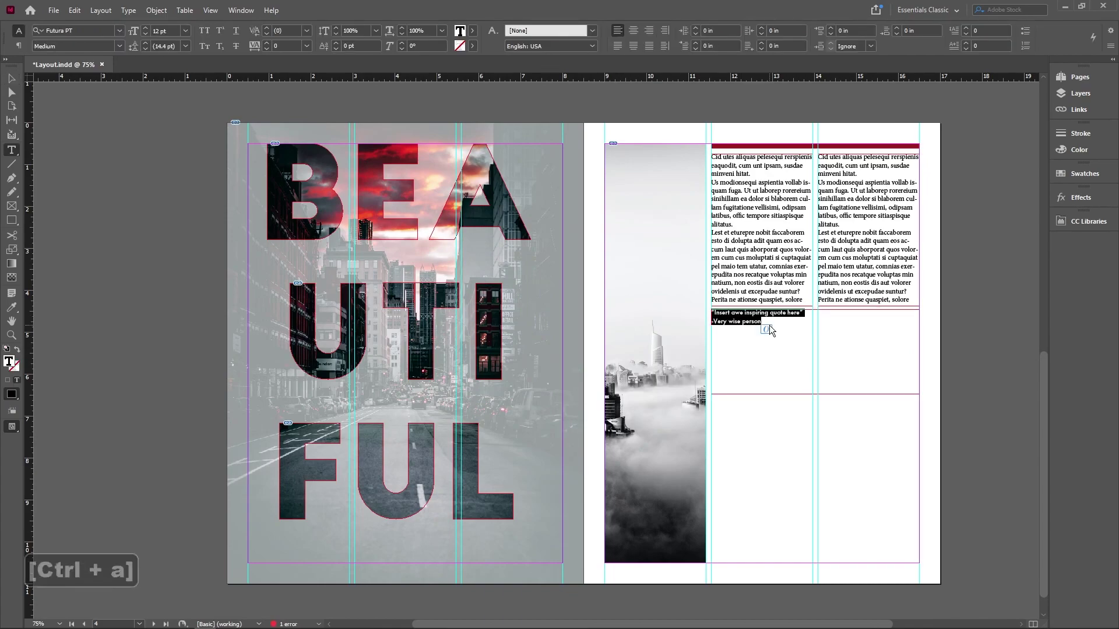
pyautogui.doubleClick(10, 361)
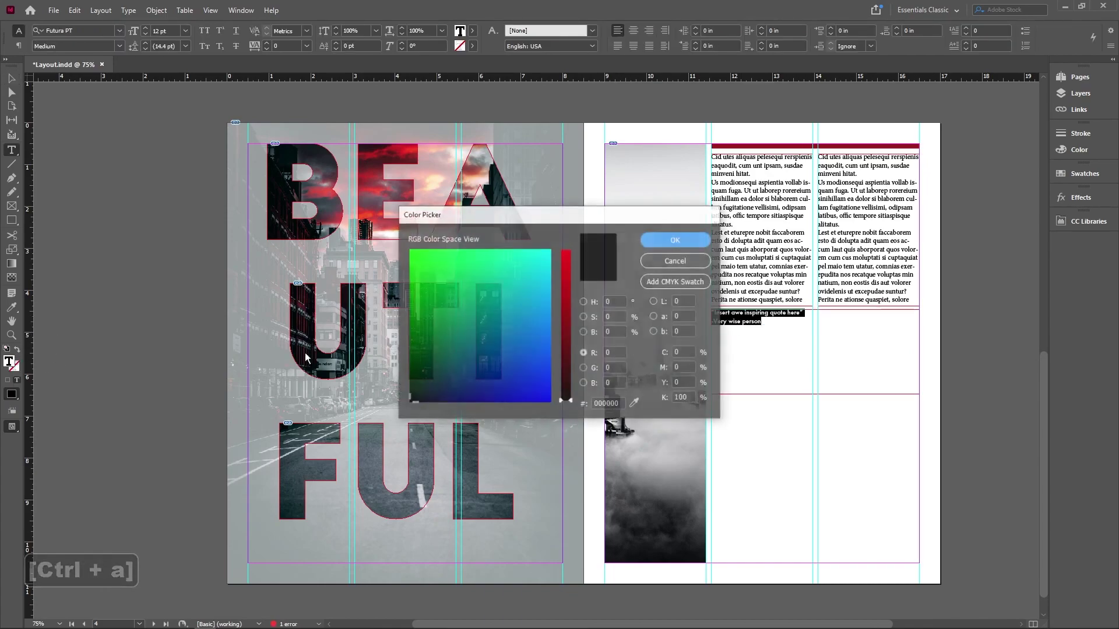
pyautogui.doubleClick(617, 403)
pyautogui.hotkey('ctrl', 'v')
pyautogui.click(676, 240)
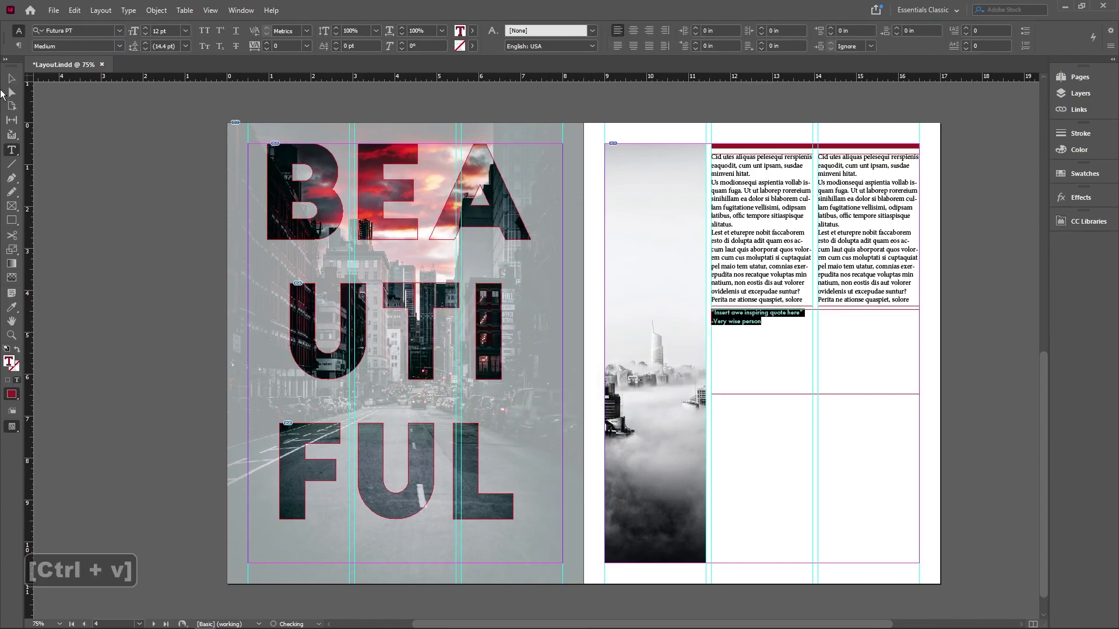
pyautogui.press('Escape')
# - Change the quote's font size to 30 pt
pyautogui.doubleClick(754, 326)
pyautogui.hotkey('ctrl', 'a')
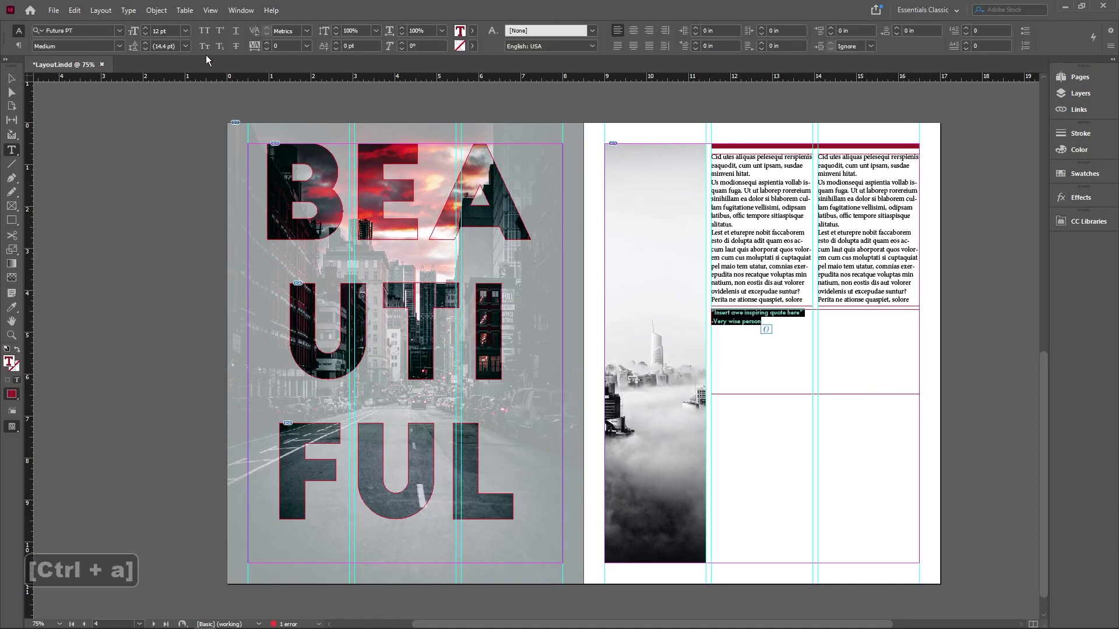
pyautogui.click(185, 30)
pyautogui.click(184, 183)
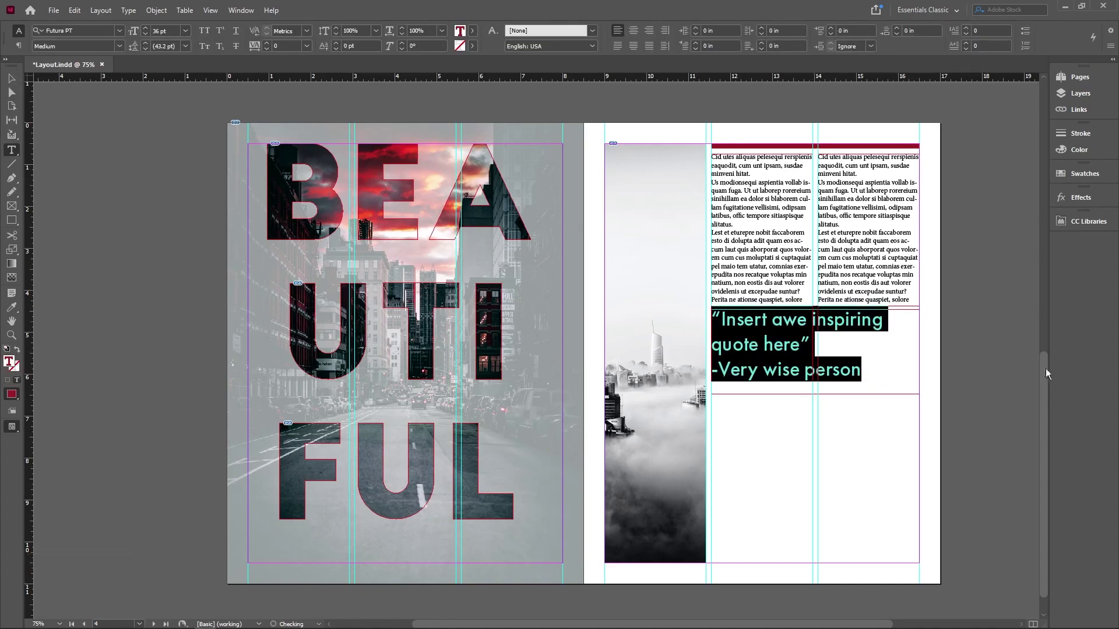
pyautogui.click(186, 30)
pyautogui.click(187, 169)
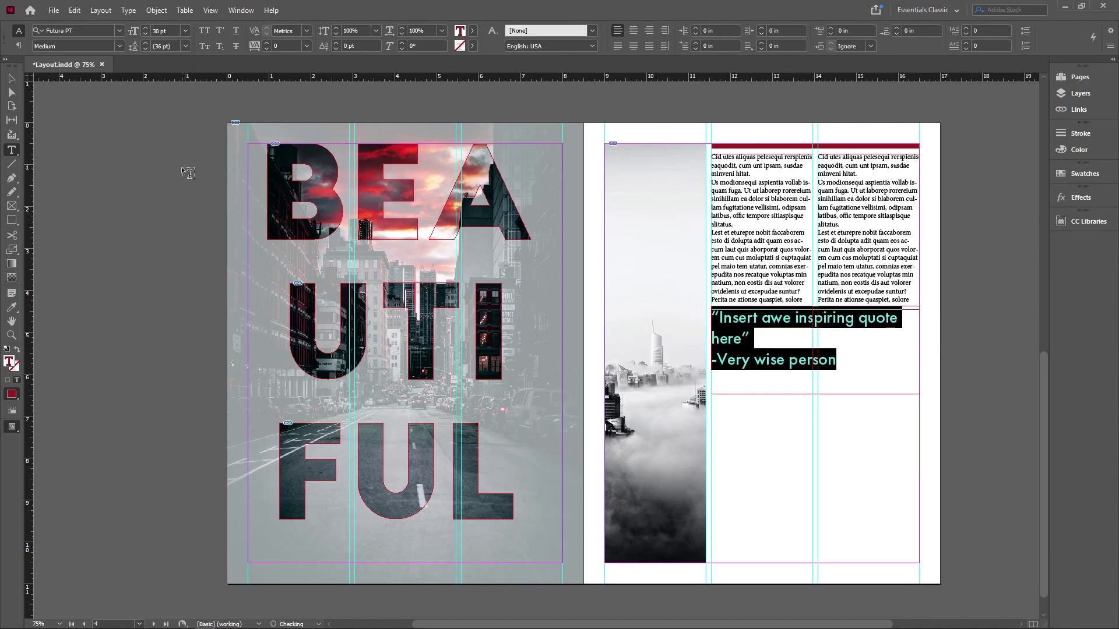
# - Move the quote frame slightly lower on the page
pyautogui.click(11, 81)
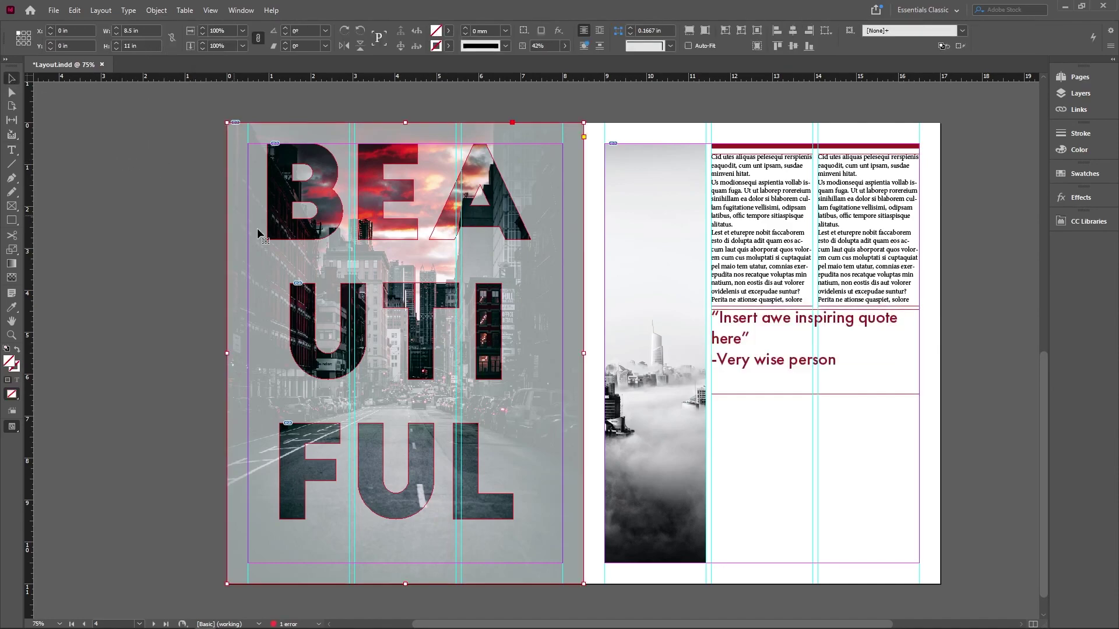
pyautogui.click(970, 444)
pyautogui.click(771, 336)
pyautogui.moveTo(772, 326); pyautogui.dragTo(771, 337)
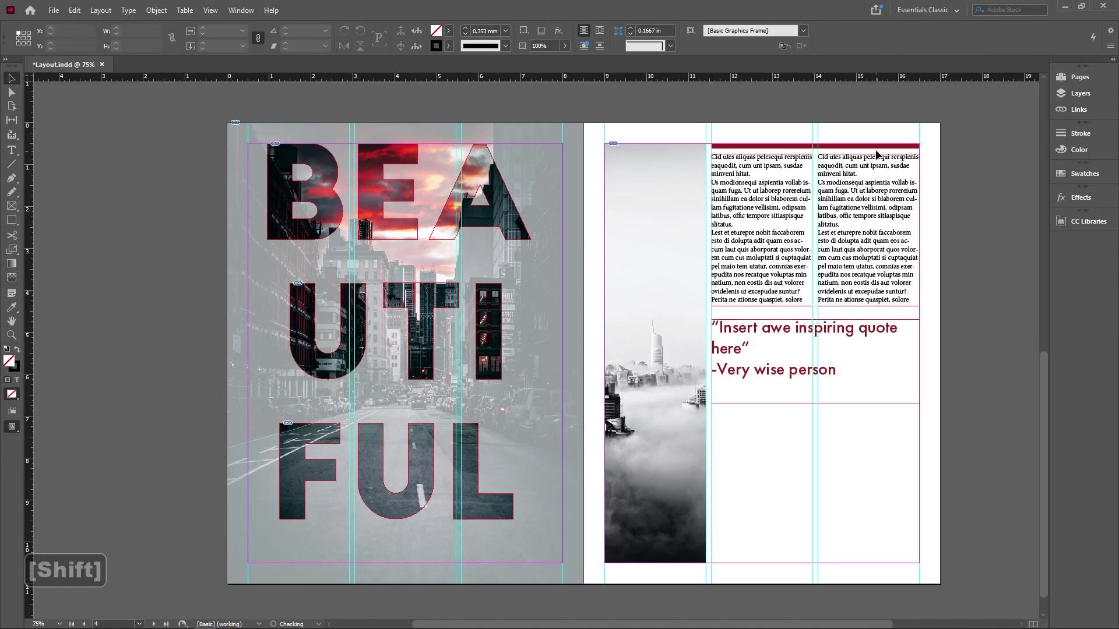
# - Copy the red bar to frame the quote, then shift the bars and quote down together
pyautogui.moveTo(880, 146); pyautogui.dragTo(874, 390)
pyautogui.press('w')
pyautogui.press('w')
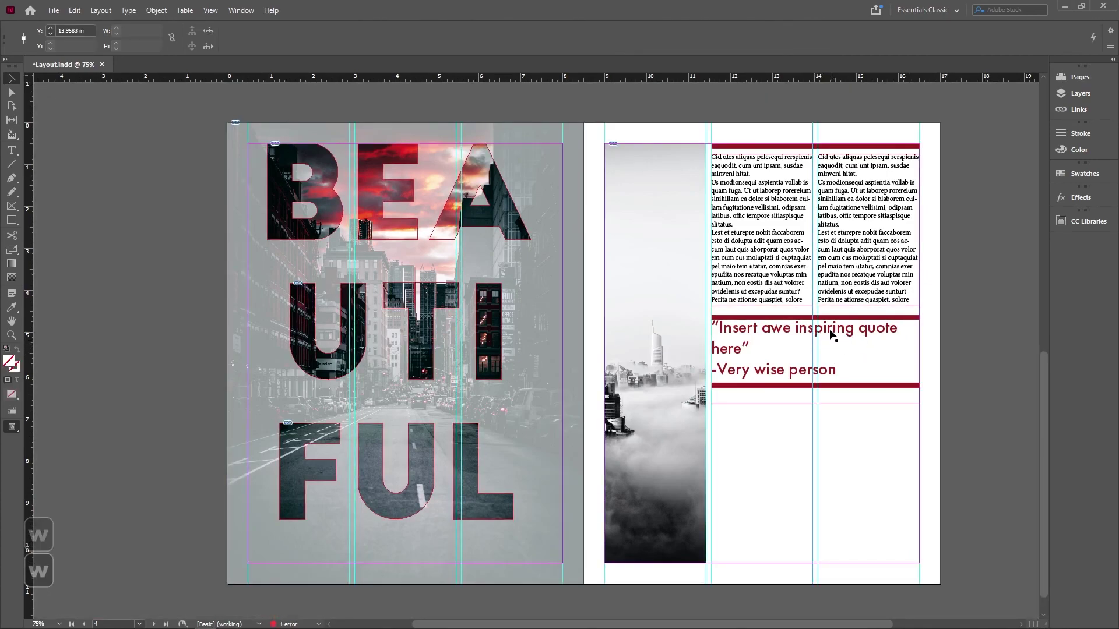
pyautogui.moveTo(877, 317); pyautogui.dragTo(875, 314)
pyautogui.click(971, 317)
pyautogui.press('w')
pyautogui.moveTo(952, 393); pyautogui.dragTo(879, 327)
# - Duplicate the body text frame below the quote and align the two lower text frames
pyautogui.press('w')
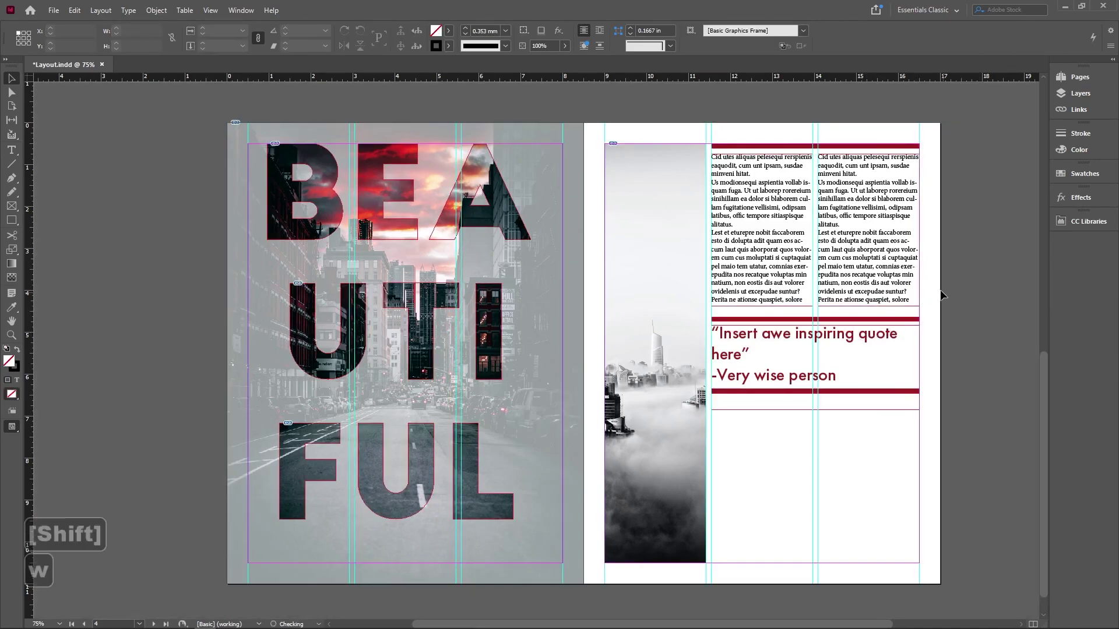
pyautogui.moveTo(892, 286); pyautogui.dragTo(868, 532)
pyautogui.press('w')
pyautogui.press('w')
pyautogui.click(916, 430)
pyautogui.hotkey('shift', 'Up')
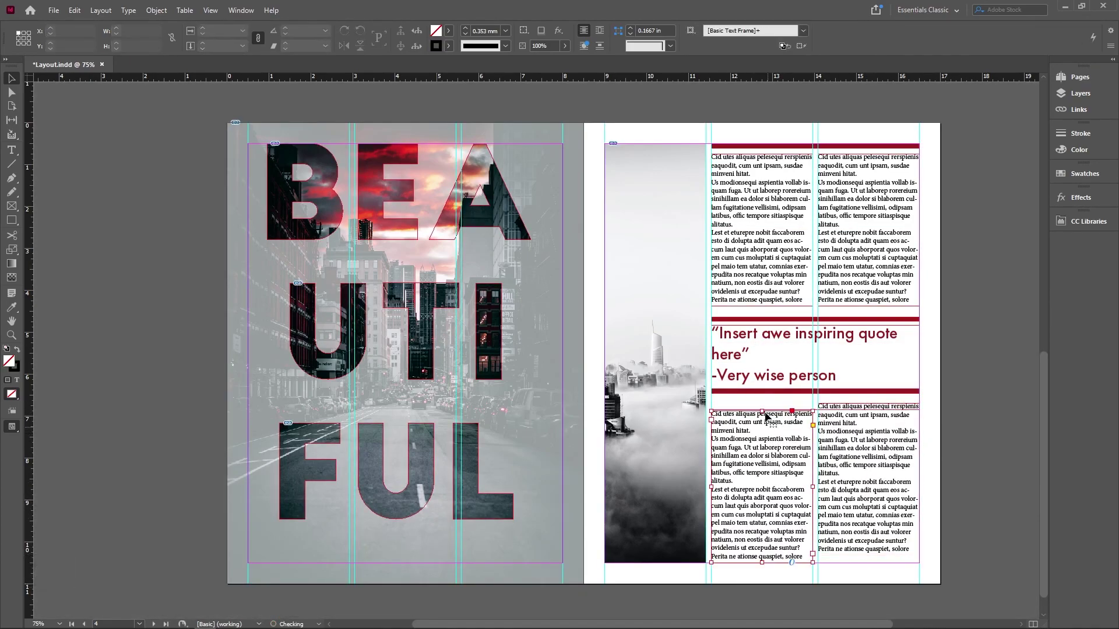
pyautogui.click(762, 408)
pyautogui.moveTo(762, 406); pyautogui.dragTo(761, 407)
# - Switch to Preview mode, scroll up to the OXYGENATE spread, then back down to BEAUTIFUL
pyautogui.press('w')
pyautogui.scroll(10, 942, 408)
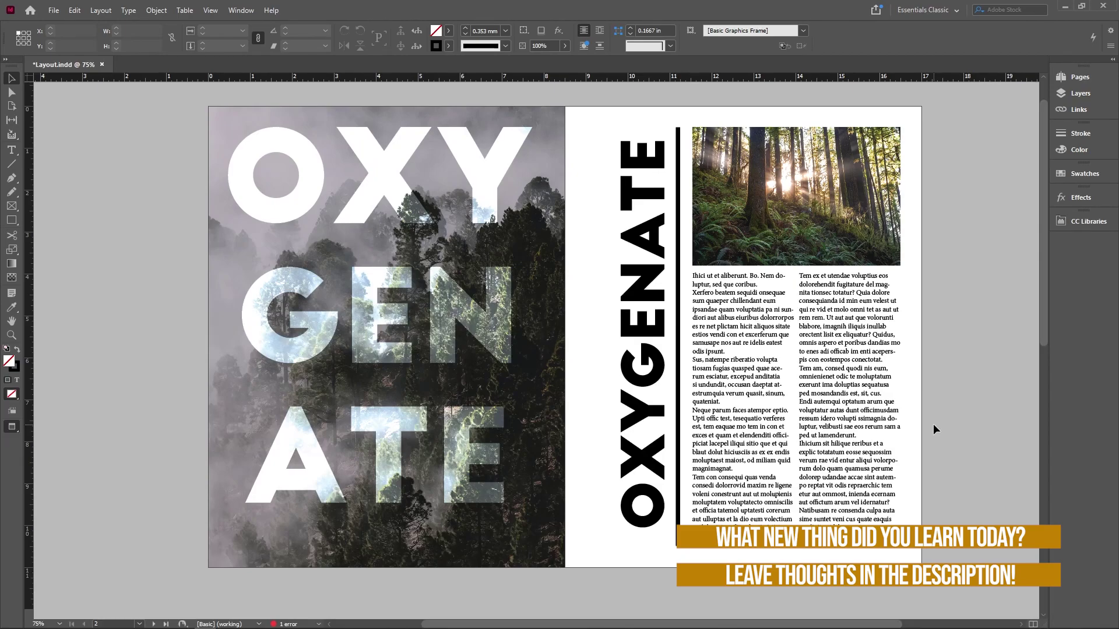
pyautogui.scroll(-4, 931, 438)
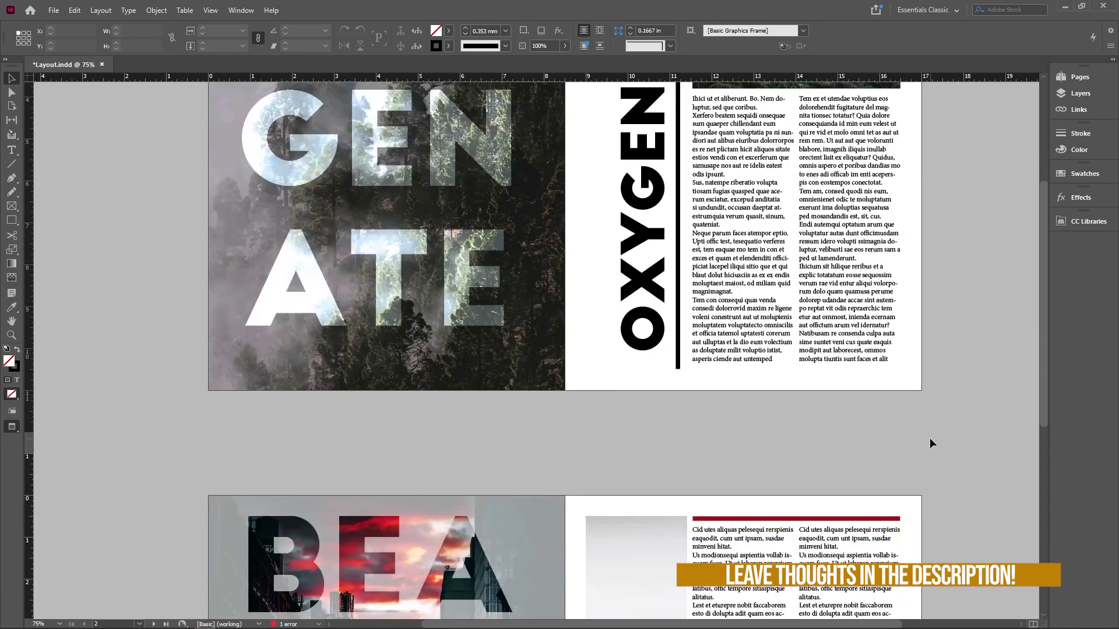
pyautogui.scroll(-4, 931, 443)
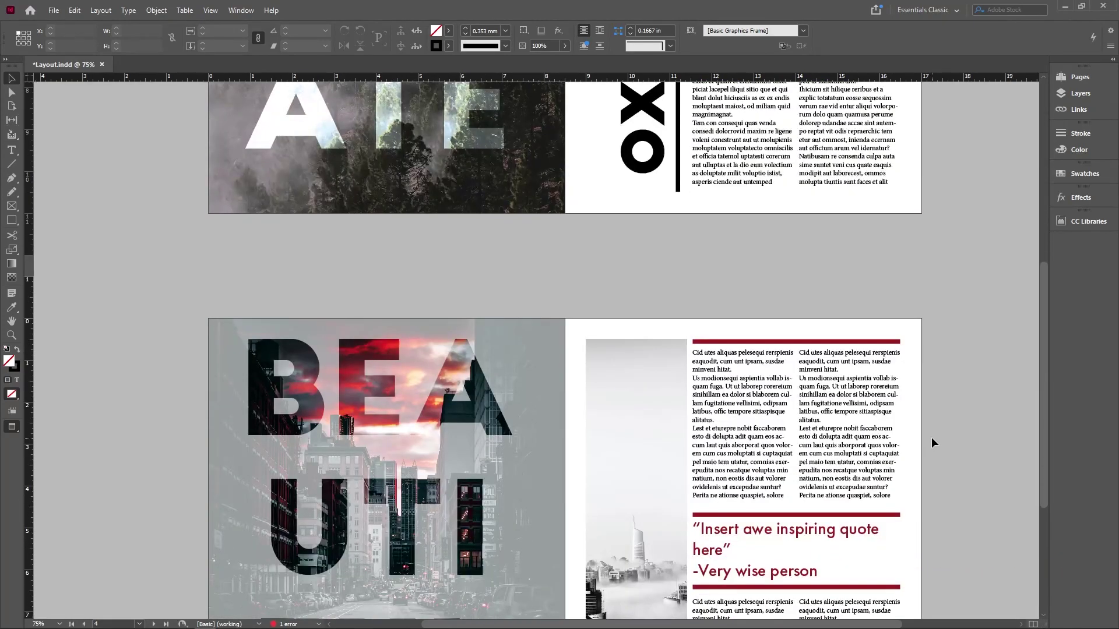
pyautogui.scroll(-5, 930, 444)
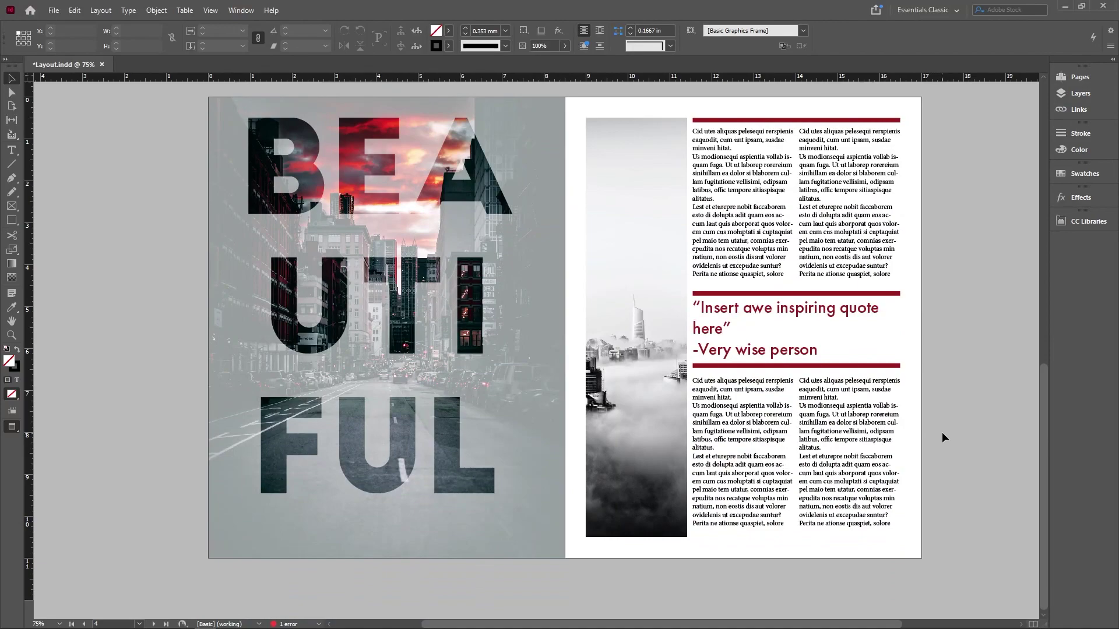